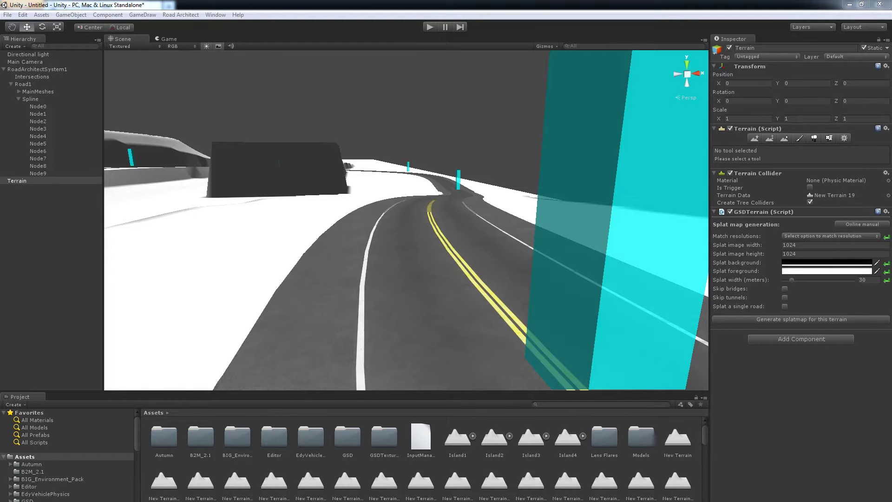
- Select Node2 on the road spline and add the KRail extrusion item to it from the extrusion wizard
alt+drag(588, 241, 413, 251)
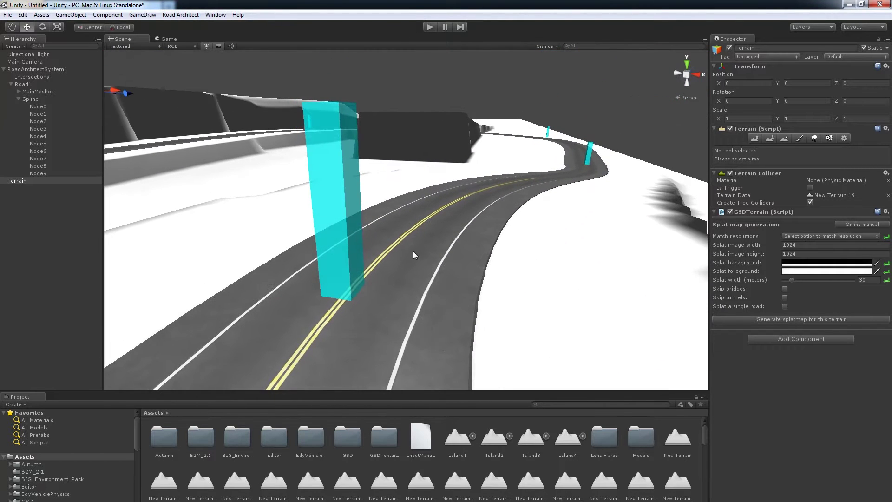
click(336, 253)
alt+drag(539, 228, 504, 224)
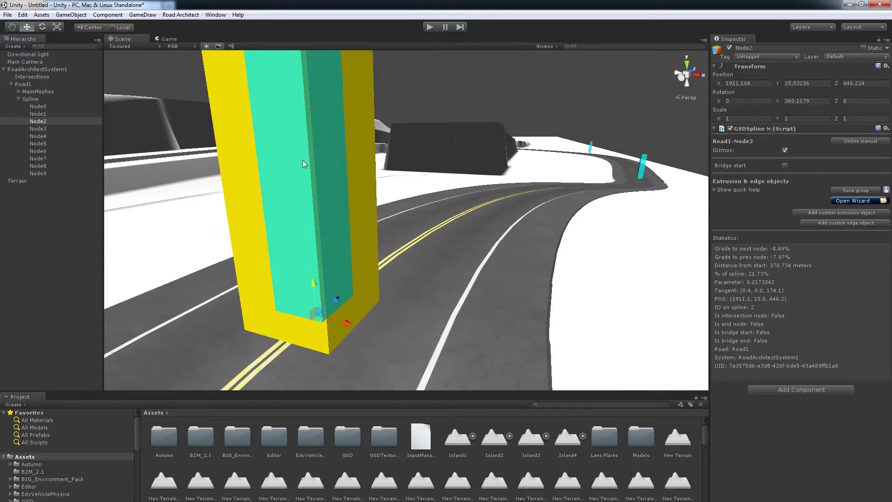
alt+drag(372, 252, 420, 245)
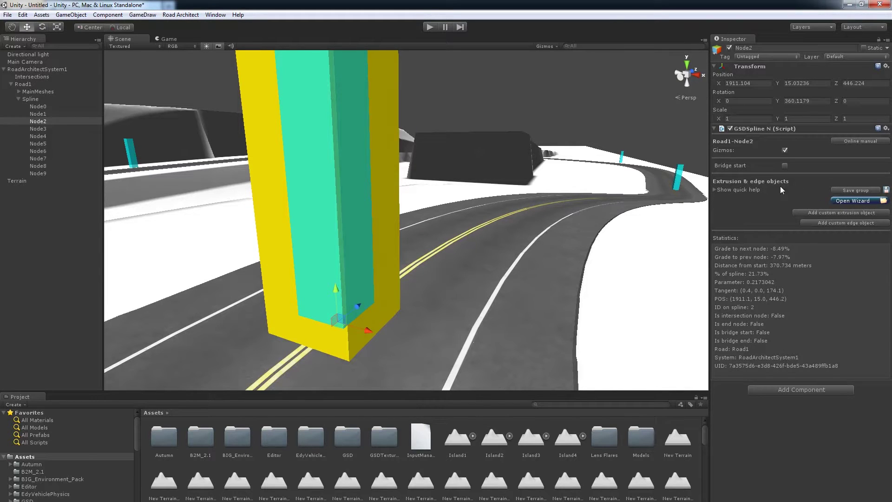
click(848, 200)
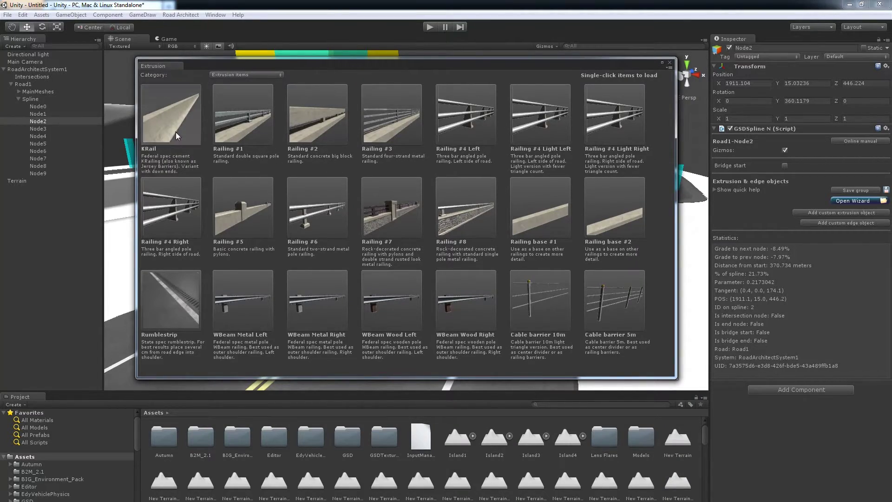
click(176, 132)
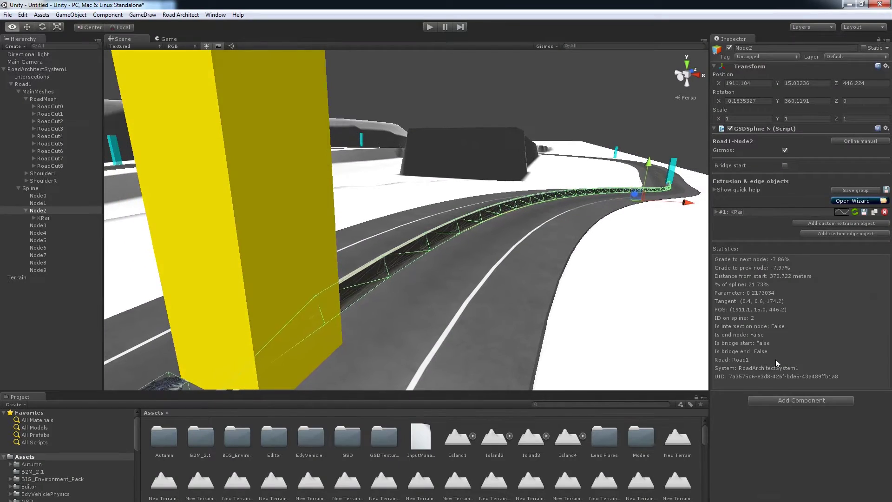
- Reselect Node2 on the road and expand the settings of its KRail extrusion object
right_drag(775, 359, 305, 366)
key(w)
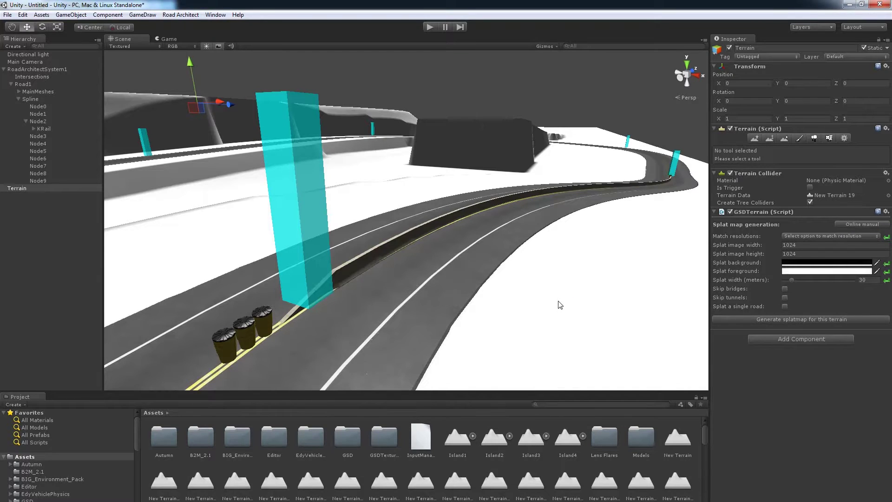
click(300, 244)
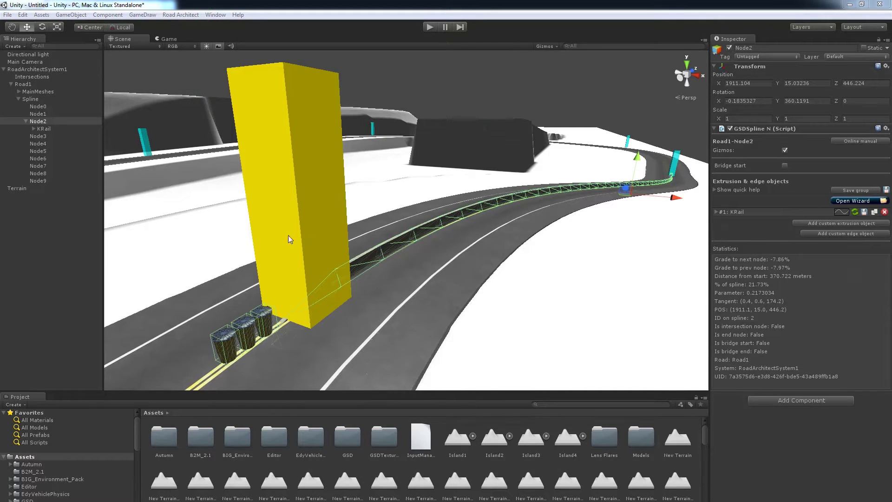
mouse_move(313, 239)
alt+mouse_down()
mouse_move(294, 235)
mouse_move(302, 235)
alt+mouse_up()
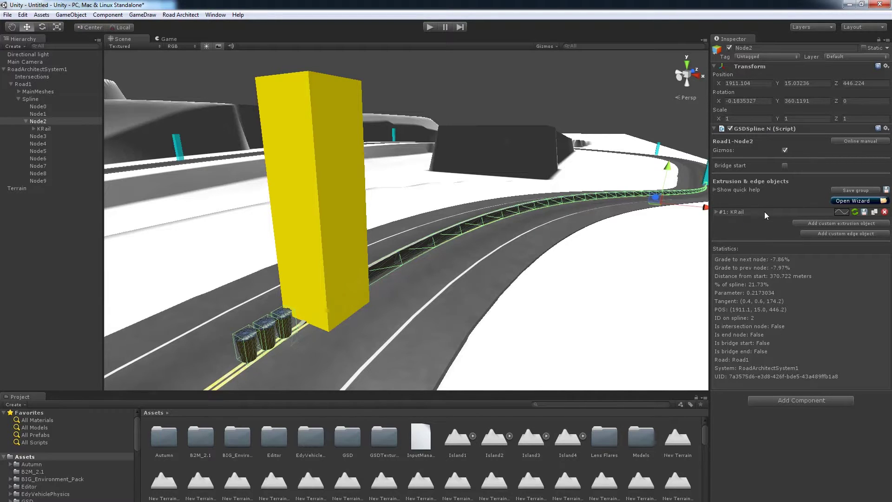
click(716, 213)
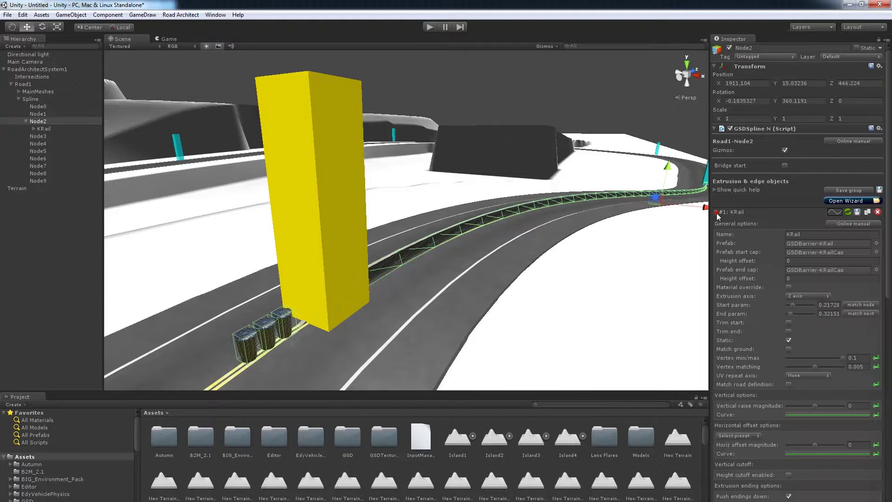
scroll(794, 309, down, 3)
mouse_move(885, 292)
mouse_down()
mouse_move(880, 433)
mouse_move(881, 282)
mouse_up()
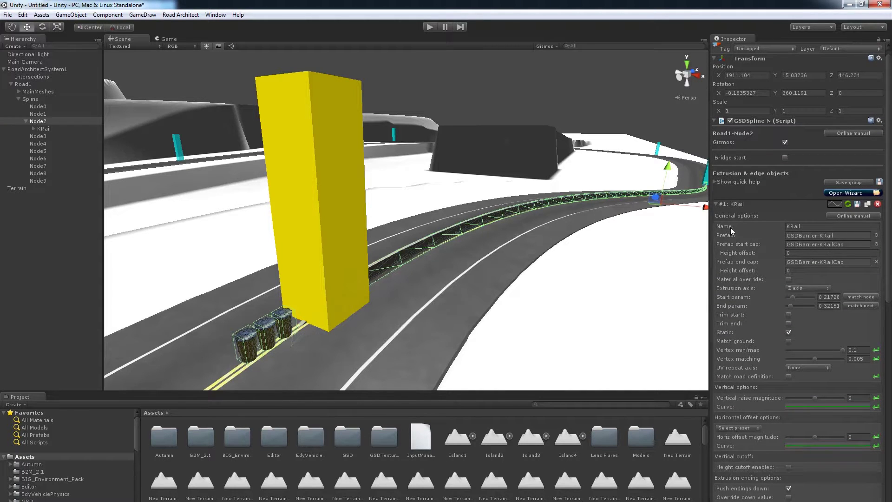
click(806, 227)
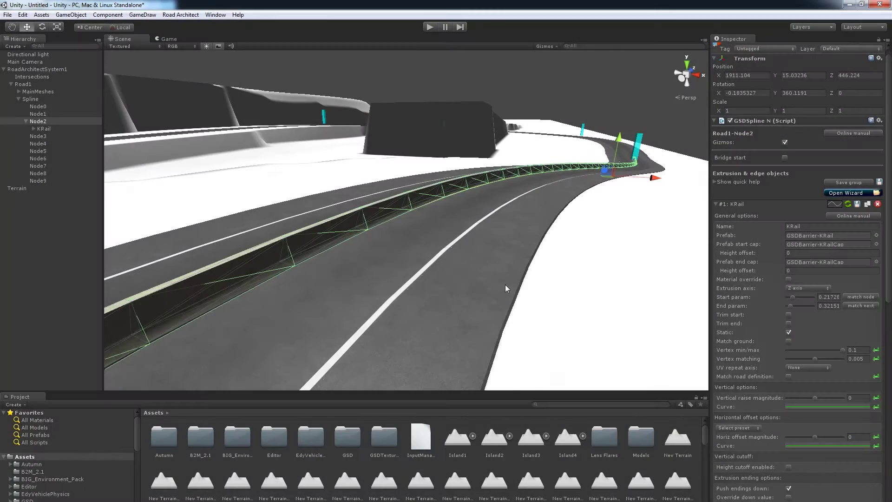
- Search the project assets for GSDBarrier-KRail
right_drag(505, 284, 592, 288)
key(s)
key(w)
key(s)
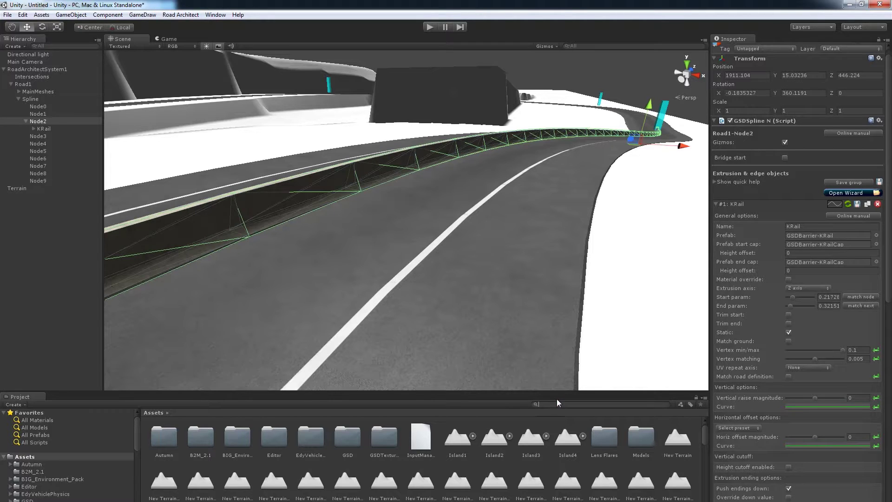
text(GSD)
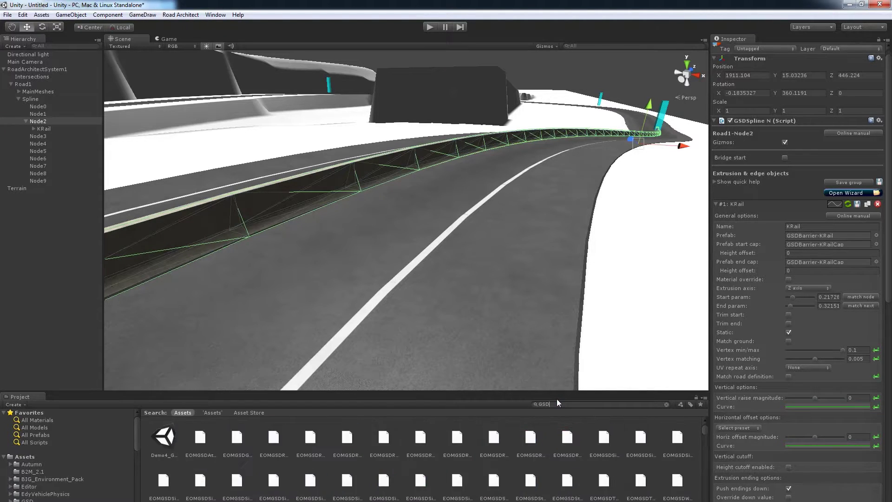
text(Barrier-KRail)
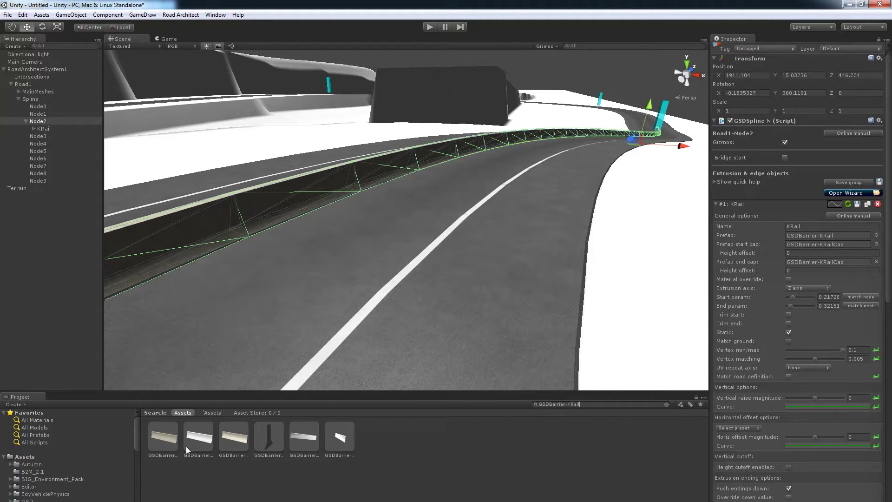
- Place the GSDBarrier-KRail prefab and the GSDBarrier-KRailCap model on the road beside the extruded barrier
click(163, 445)
drag(160, 443, 355, 265)
alt+drag(302, 278, 353, 297)
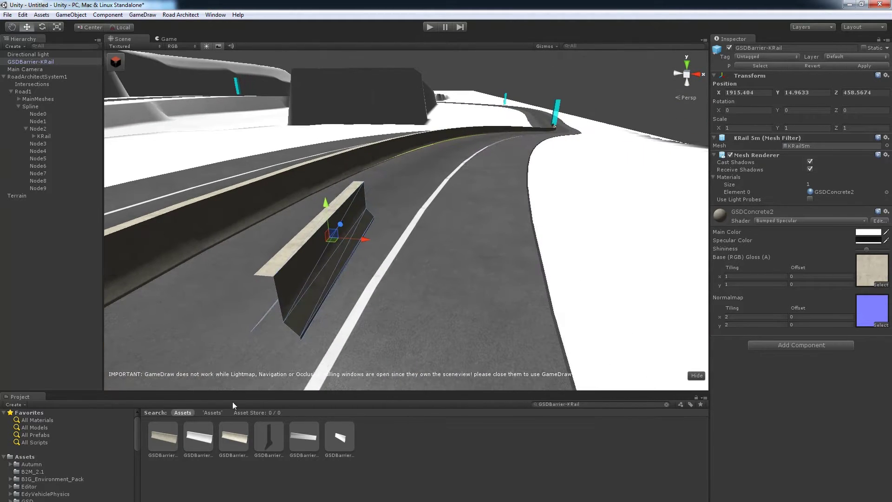
click(269, 438)
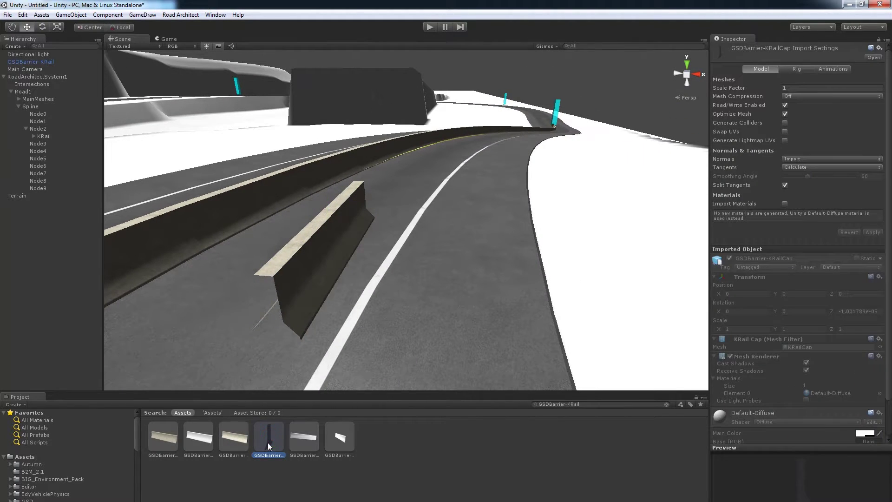
drag(267, 442, 365, 341)
alt+drag(413, 321, 378, 265)
click(366, 319)
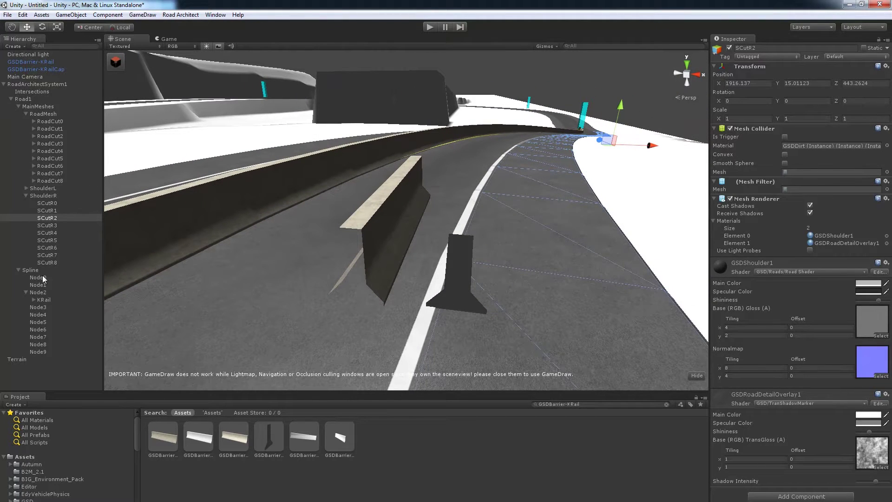
- Reselect Node2 and compare the placed barrier piece's shape and direction with the extruded KRail and its prefab settings
click(47, 293)
right_drag(564, 307, 531, 299)
right_drag(430, 278, 443, 290)
key(s)
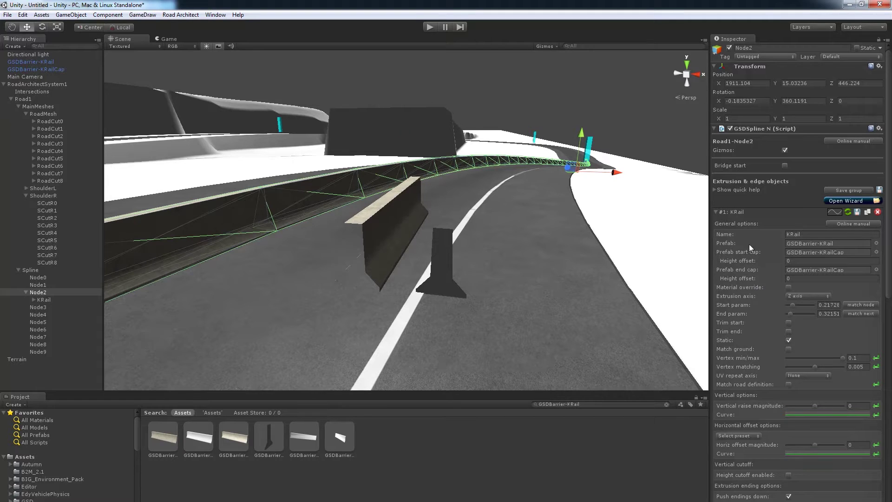
click(396, 241)
right_drag(394, 241, 253, 261)
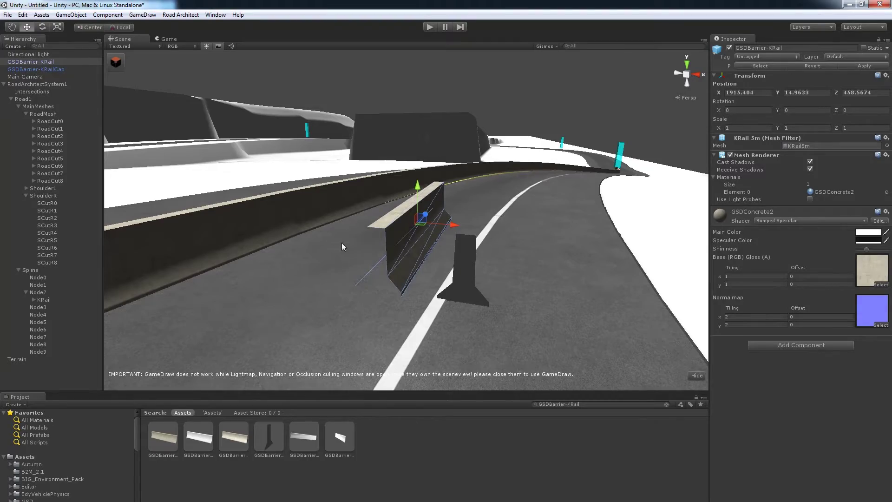
right_drag(342, 242, 167, 266)
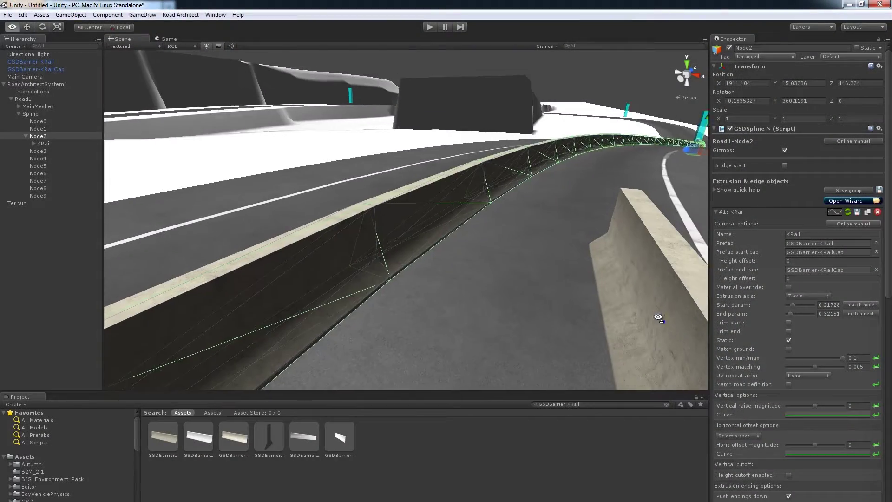
mouse_move(659, 307)
right_down()
mouse_move(657, 300)
mouse_move(663, 310)
mouse_move(677, 292)
mouse_move(675, 302)
right_up()
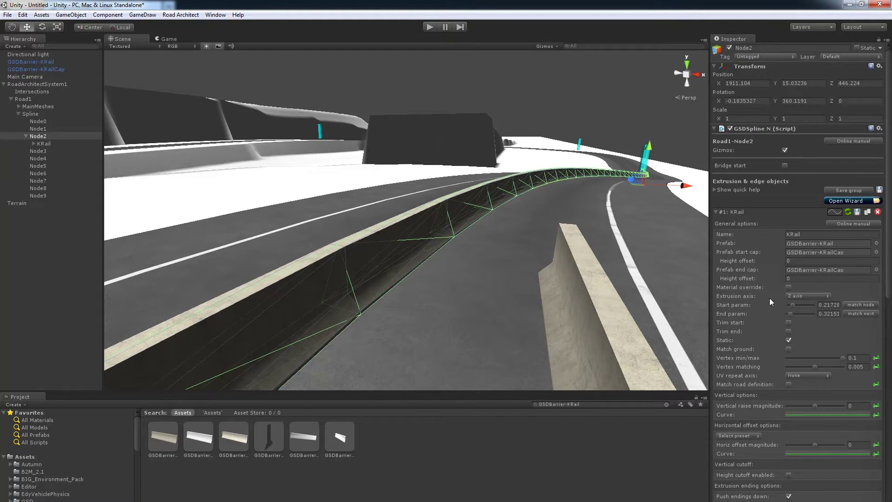
mouse_move(559, 300)
right_down()
mouse_move(282, 330)
mouse_move(497, 301)
mouse_move(579, 279)
mouse_move(414, 302)
mouse_move(566, 281)
mouse_move(538, 297)
mouse_move(546, 298)
right_up()
key(w)
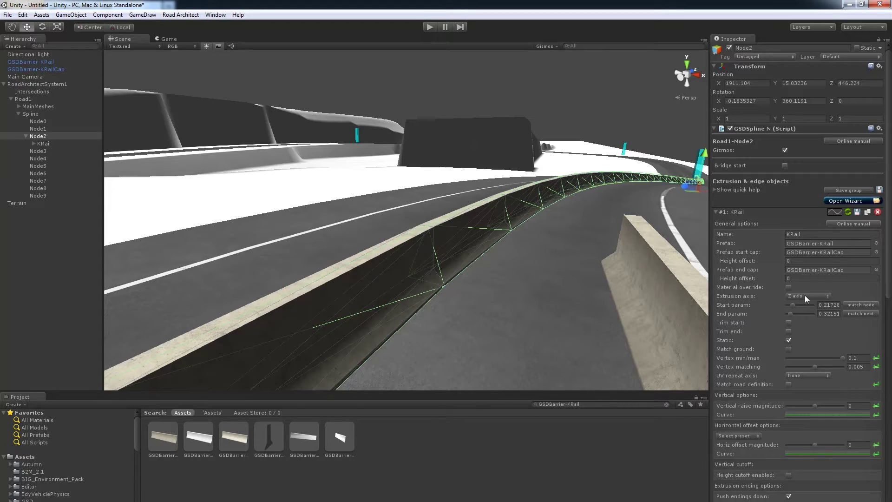
- Try the X axis as the KRail's extrusion axis and restore the Z axis
click(805, 297)
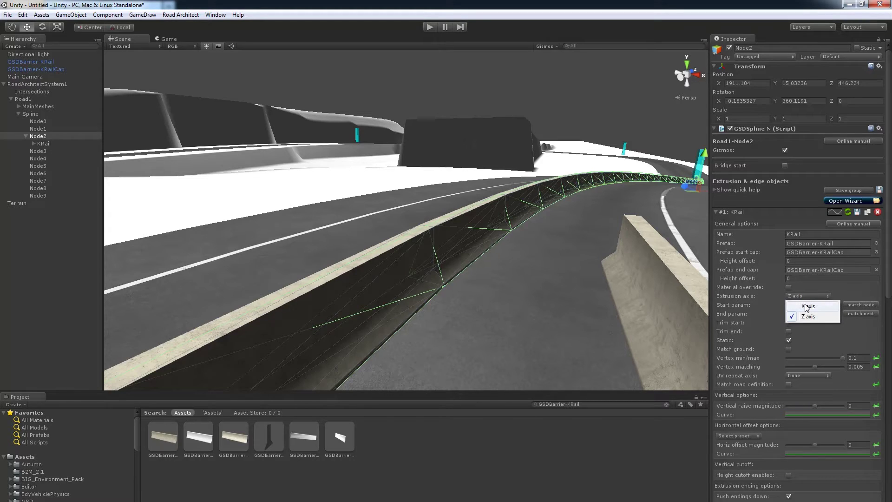
click(807, 306)
right_drag(542, 304, 491, 327)
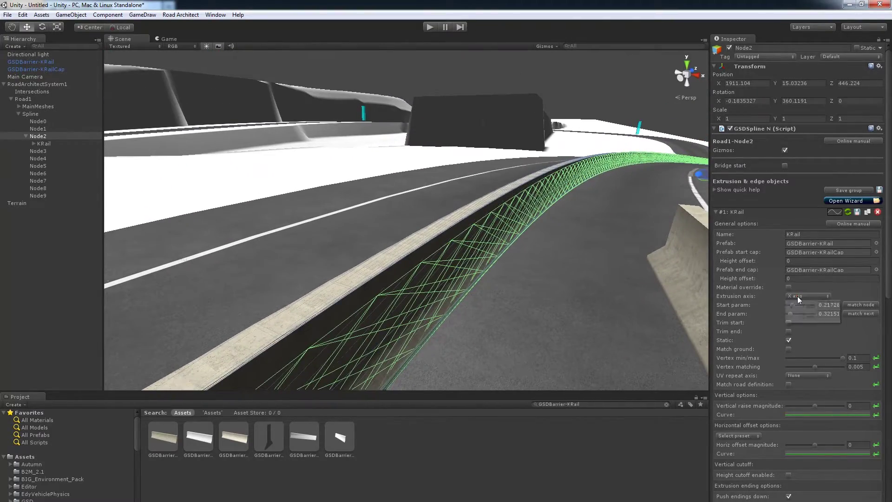
click(802, 318)
alt+drag(488, 281, 660, 284)
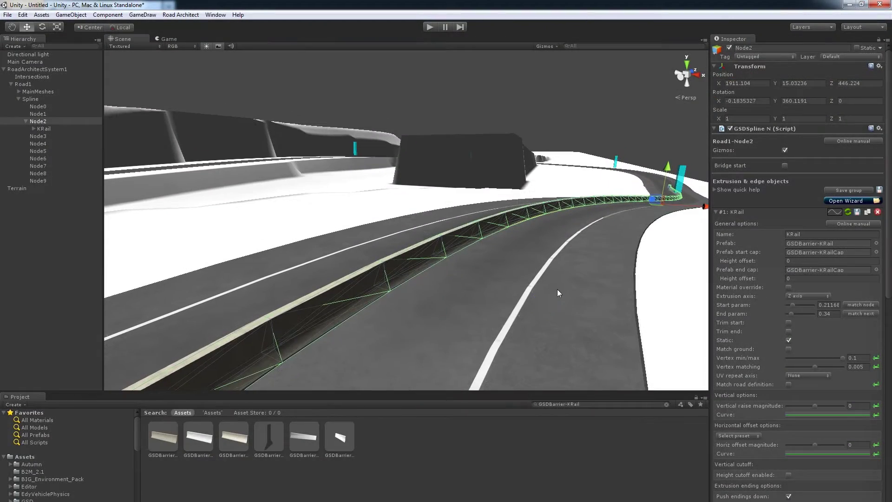
- Set the KRail's start parameter to about 0.19 and its end parameter to 0.34 along the road
alt+drag(618, 292, 632, 305)
drag(797, 305, 795, 308)
alt+drag(566, 306, 604, 299)
drag(793, 305, 792, 305)
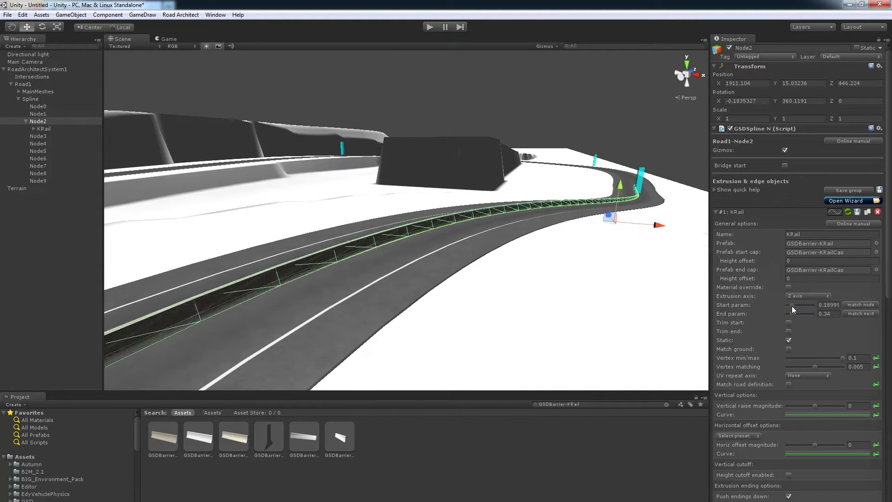
alt+drag(654, 318, 476, 345)
drag(791, 315, 790, 319)
alt+drag(576, 320, 501, 314)
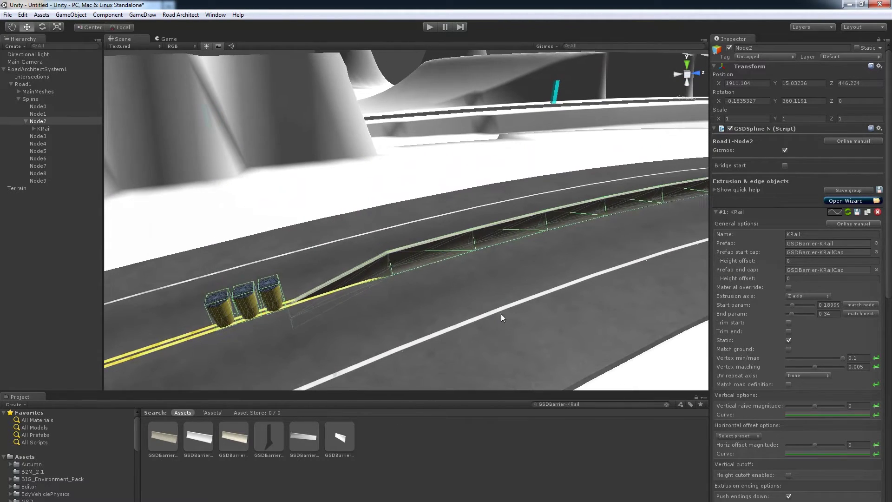
- Try the trim start option on the KRail extrusion and inspect the barrier along the road
click(789, 322)
alt+drag(472, 319, 508, 292)
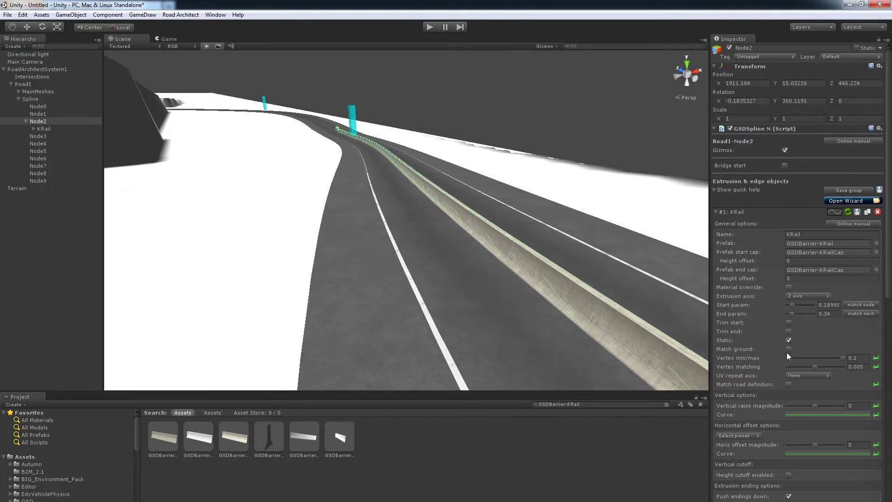
alt+drag(673, 353, 594, 351)
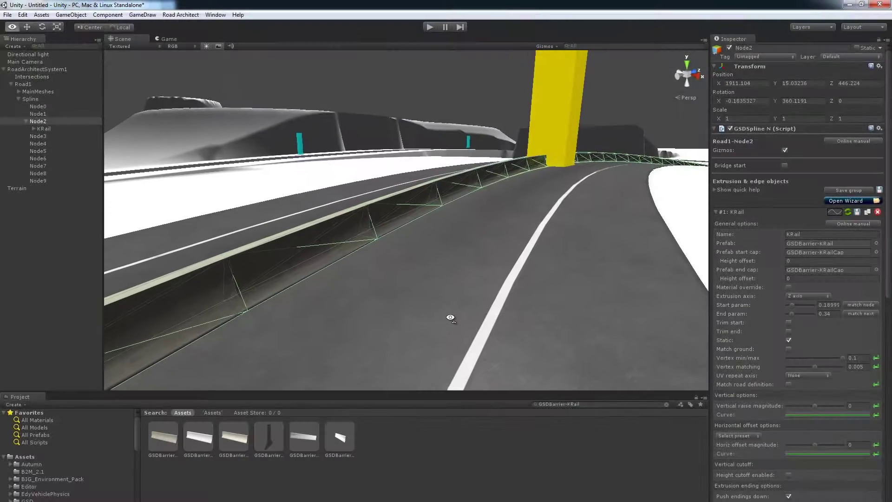
- Place a GSDBarrier-KRail prefab on the road lane and rotate it to about -13° around the Y axis
alt+drag(450, 318, 473, 328)
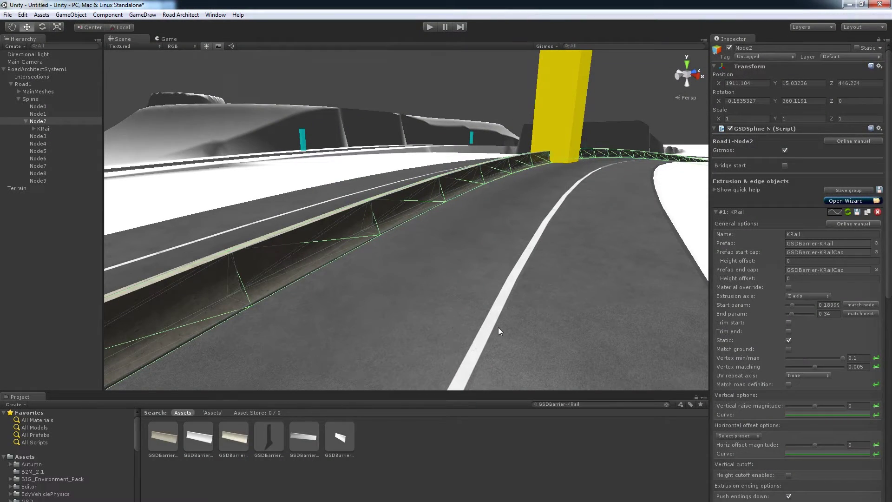
drag(157, 447, 514, 311)
key(e)
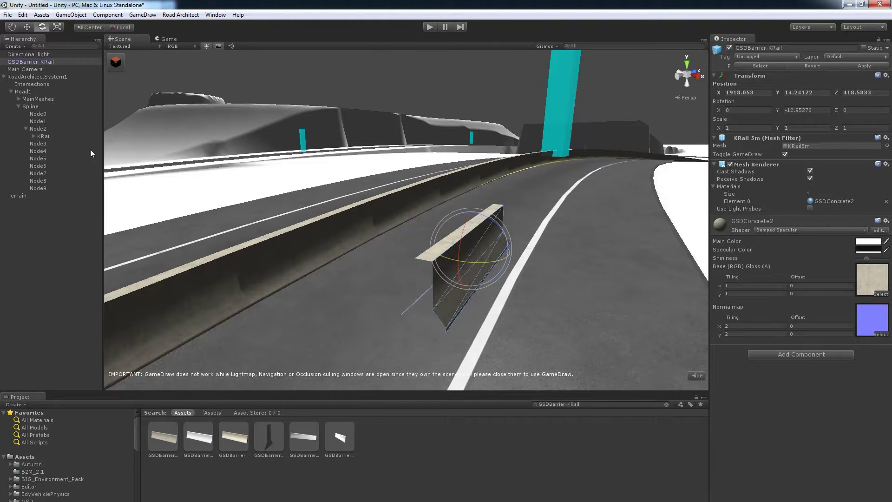
- Reselect Node2 and examine the ends of the placed barrier piece in relation to the KRail's vertex min/max setting
click(46, 130)
scroll(406, 303, up, 6)
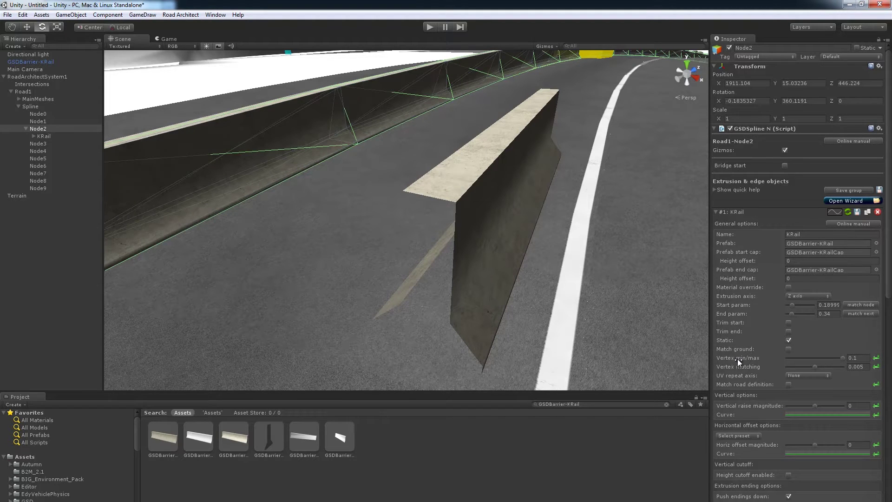
right_drag(503, 270, 498, 269)
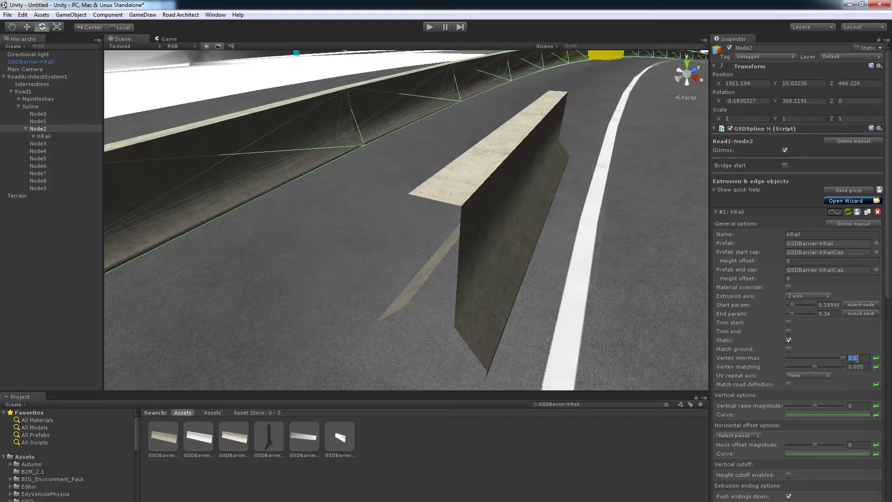
alt+drag(526, 306, 396, 250)
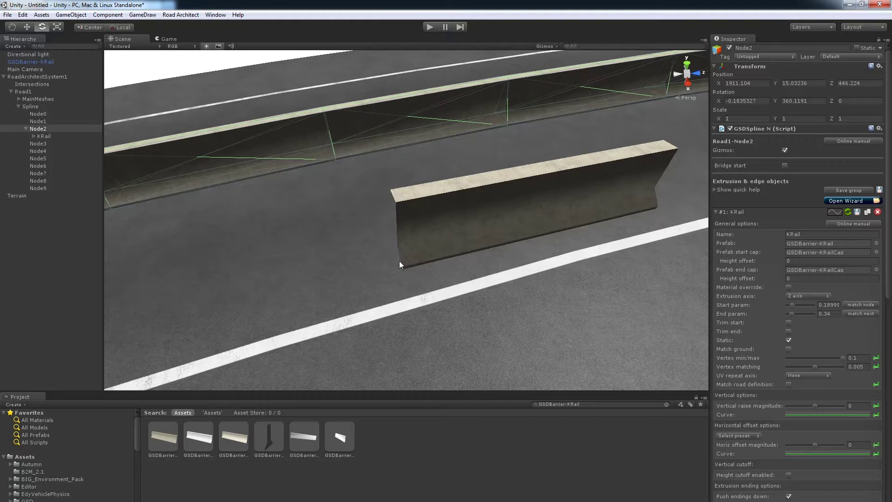
alt+drag(364, 256, 294, 251)
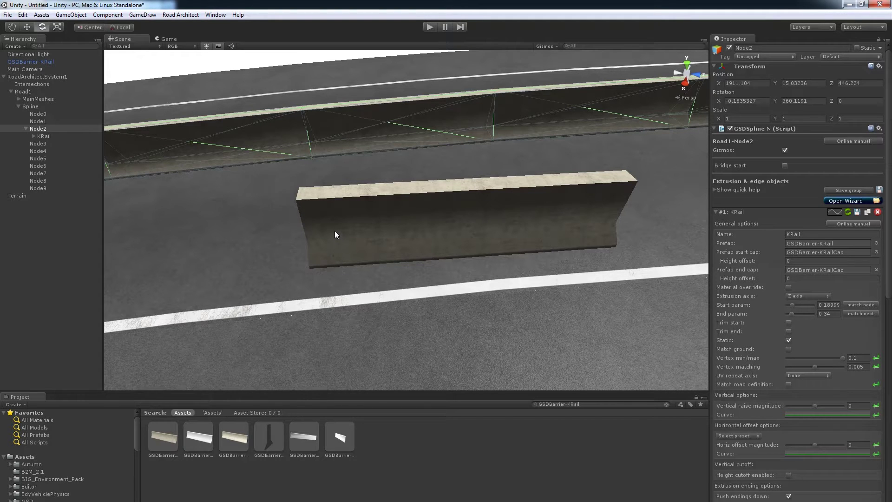
- Examine the open ends and side profile of the placed barrier piece on the lane from several angles
alt+drag(327, 297, 413, 289)
right_drag(413, 289, 413, 293)
right_drag(459, 315, 457, 304)
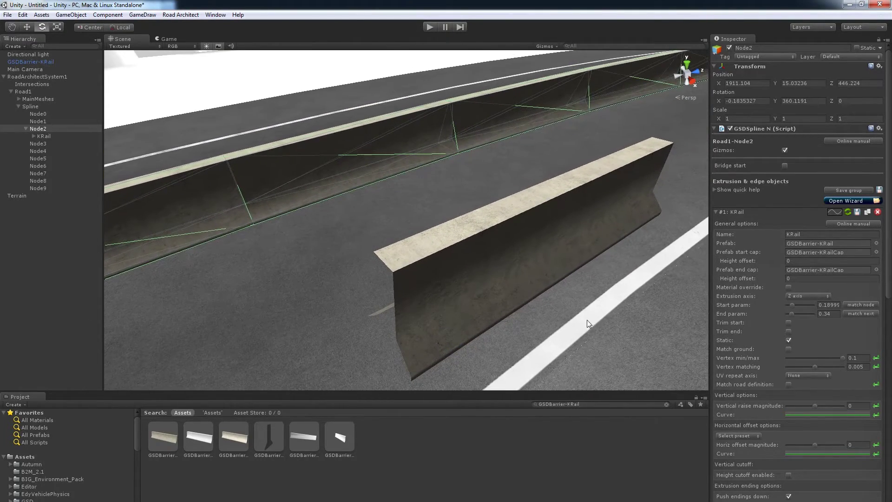
right_drag(546, 331, 549, 312)
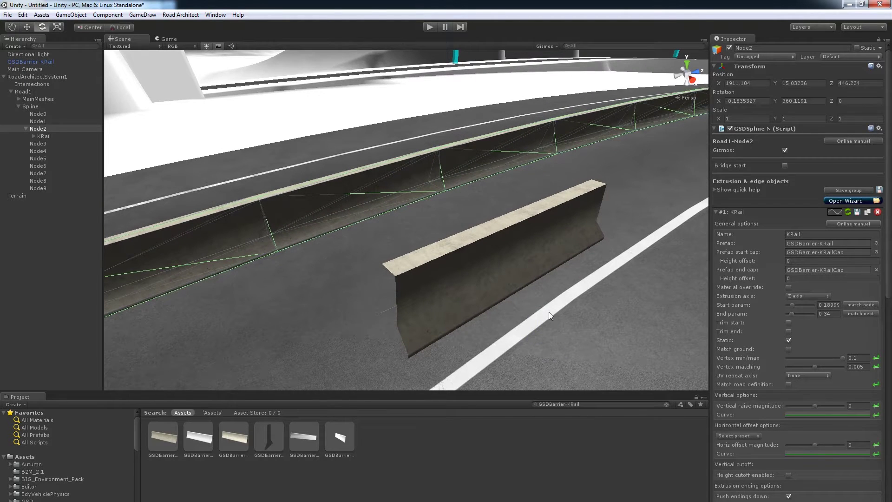
right_drag(546, 316, 464, 320)
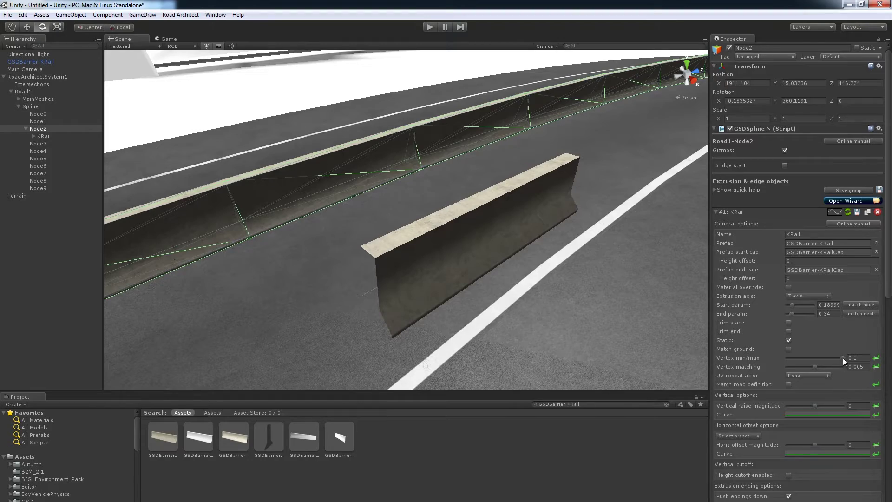
right_drag(542, 310, 470, 276)
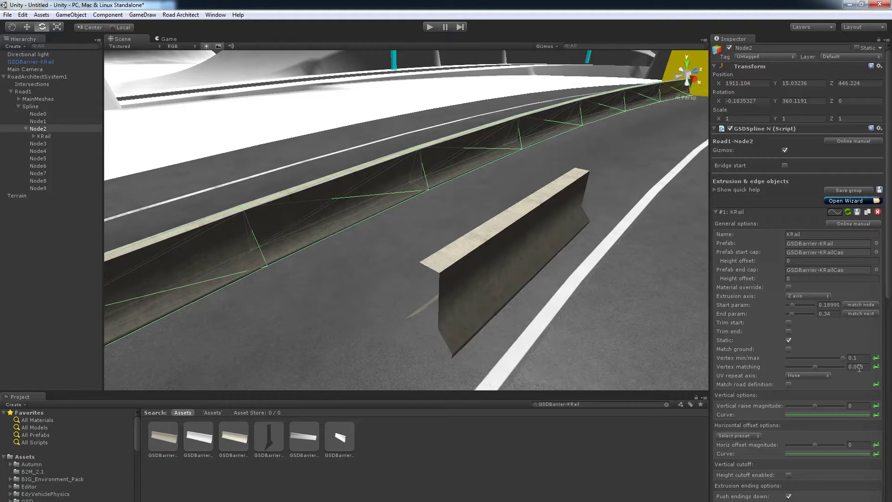
mouse_move(487, 319)
alt+mouse_down()
mouse_move(516, 309)
mouse_move(490, 305)
mouse_move(510, 339)
mouse_move(503, 324)
alt+mouse_up()
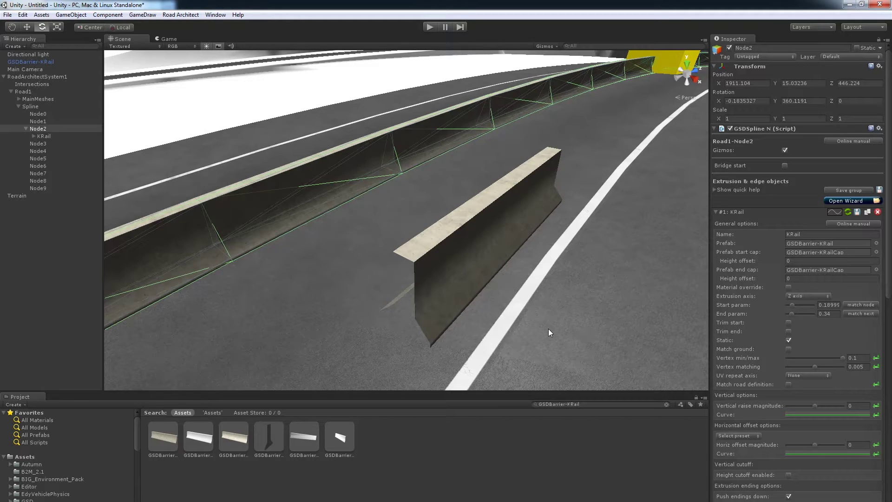
mouse_move(483, 315)
alt+mouse_down()
mouse_move(484, 306)
mouse_move(480, 339)
mouse_move(586, 314)
mouse_move(591, 338)
mouse_move(479, 312)
alt+mouse_up()
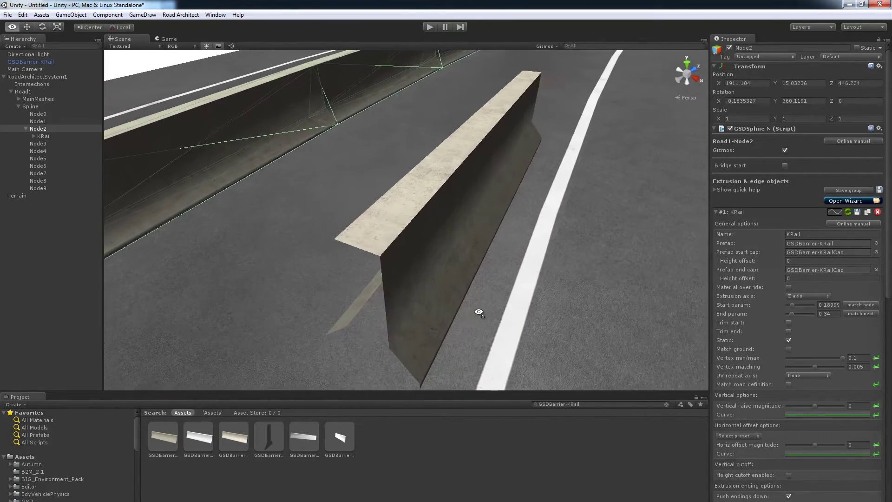
- Select the placed GSDBarrier-KRail piece and examine the end vertices of its mesh up close
click(388, 255)
middle_drag(382, 255, 387, 248)
alt+drag(388, 250, 408, 161)
middle_drag(399, 245, 399, 247)
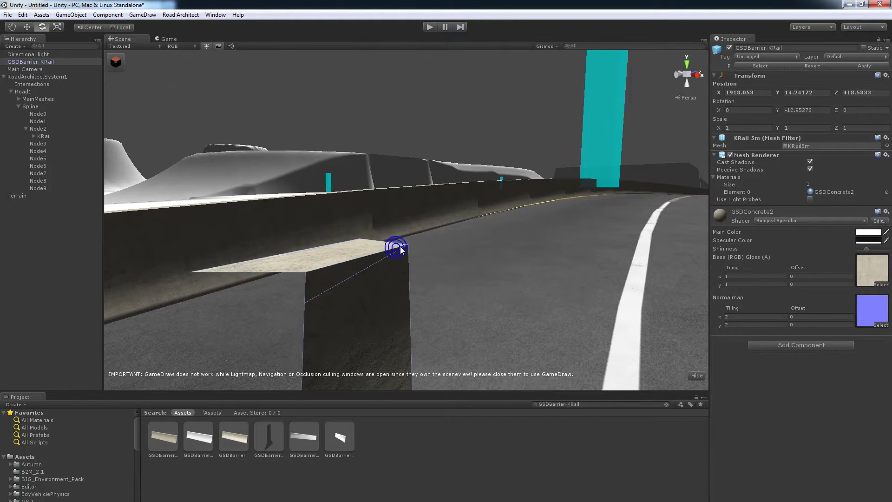
alt+drag(414, 257, 438, 327)
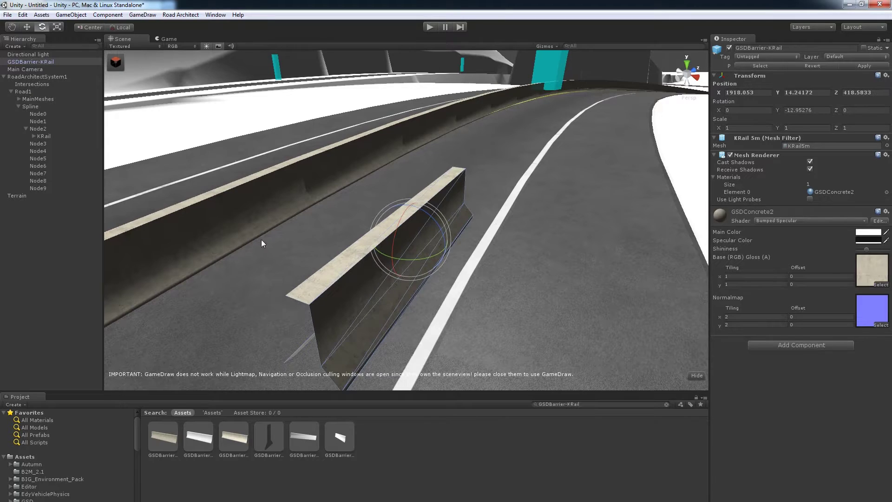
- Reselect Node2 and open the KRail's vertex matching value for editing
click(39, 129)
scroll(821, 389, down, 2)
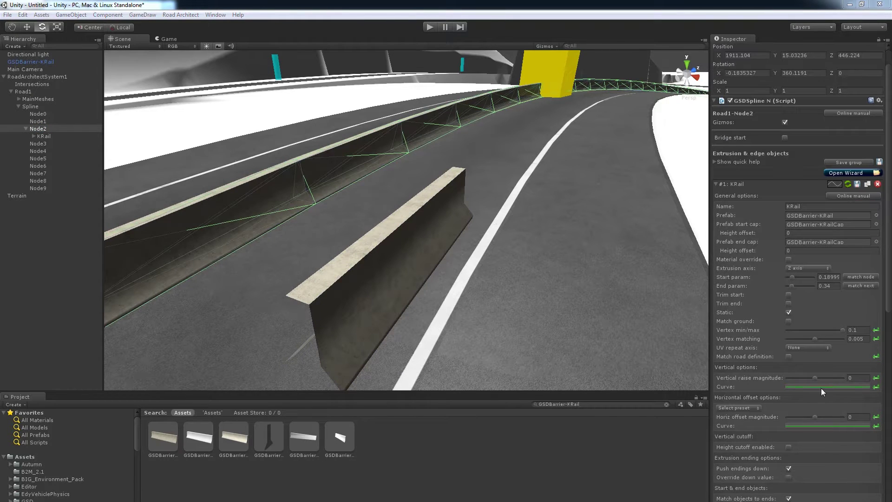
click(860, 339)
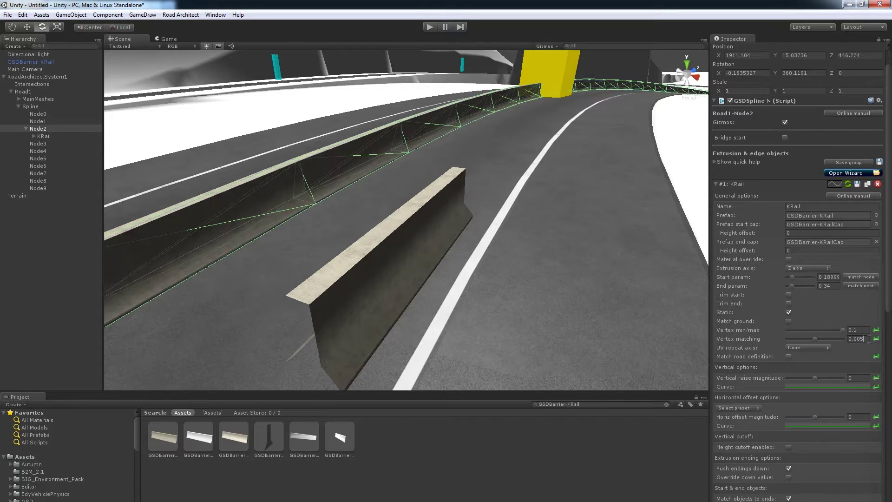
- Try the X axis and Y axis UV repeat options on the KRail's concrete surface, and return the setting to None
right_drag(416, 258, 674, 301)
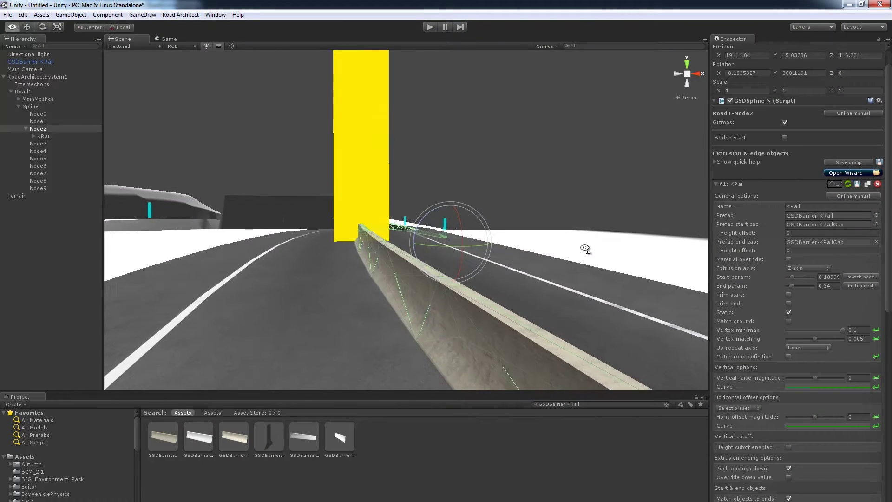
key(w)
right_drag(585, 248, 706, 282)
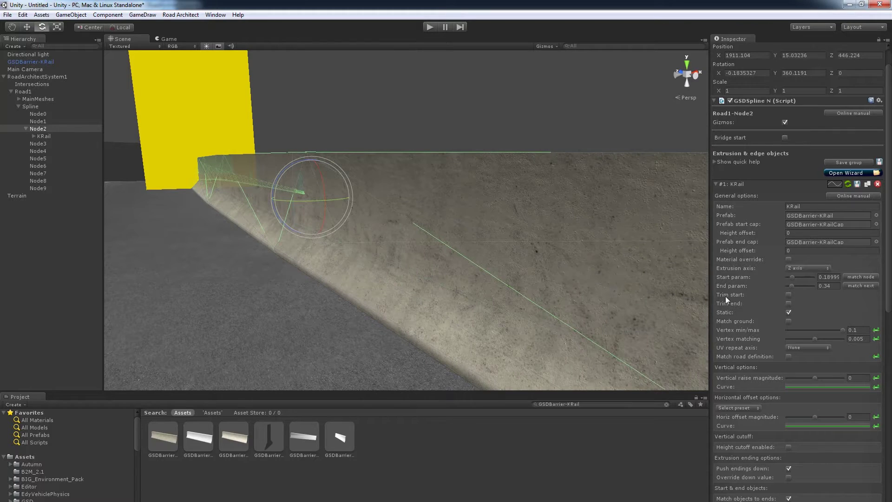
click(800, 348)
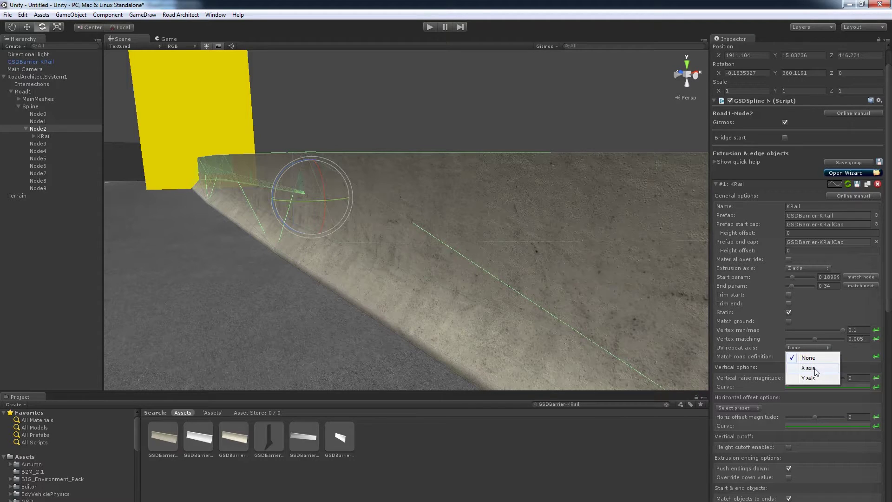
click(814, 368)
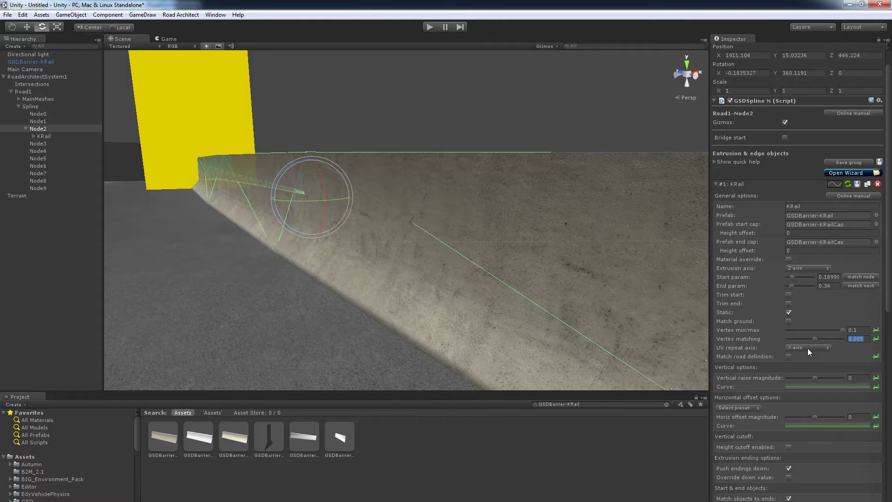
click(808, 348)
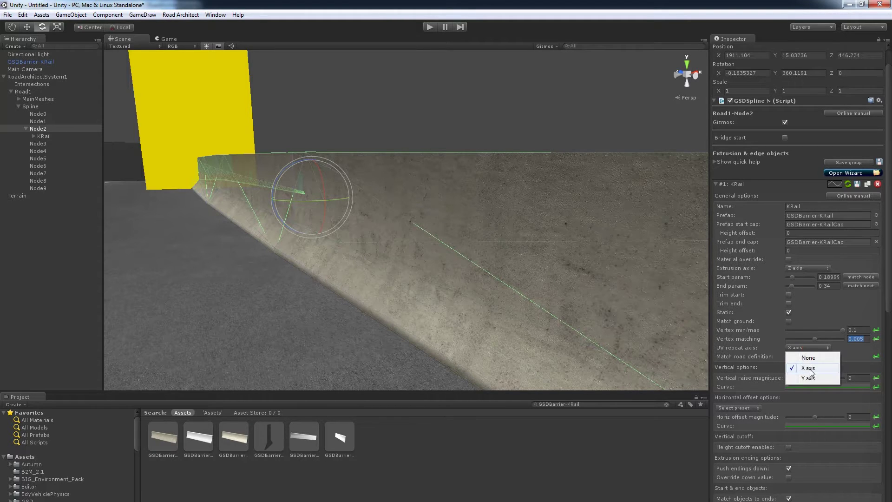
click(810, 378)
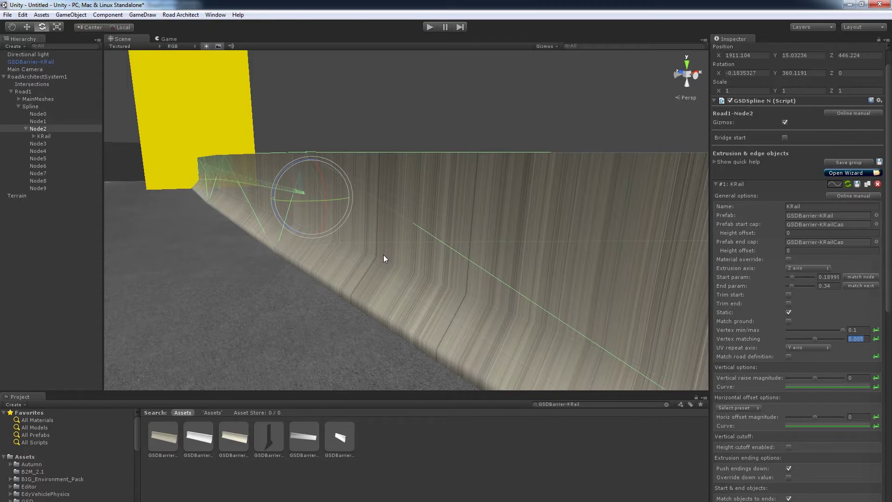
click(809, 349)
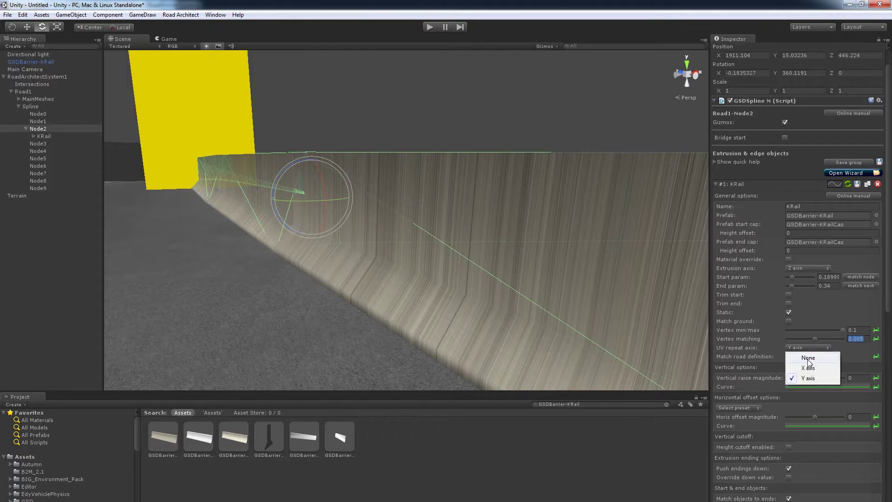
click(810, 352)
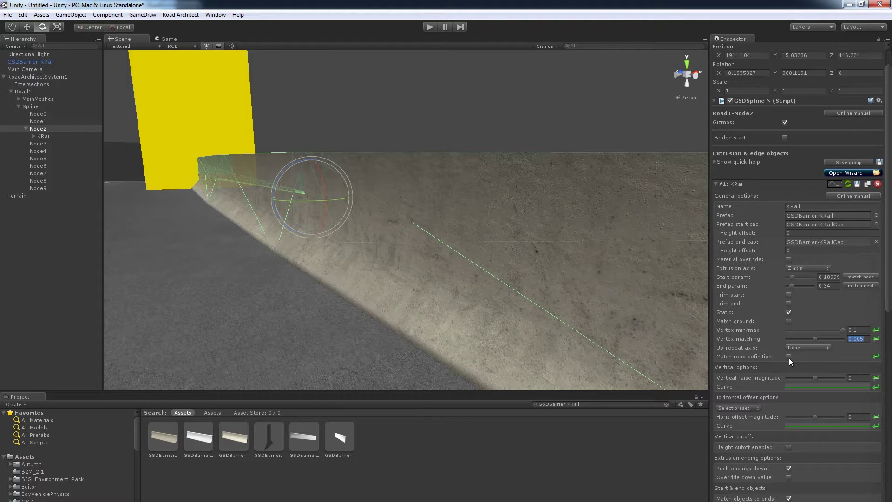
- Select the RoadCut1 road mesh beside the barrier and examine the spacing of its segments
right_drag(647, 344, 506, 339)
scroll(499, 338, down, 5)
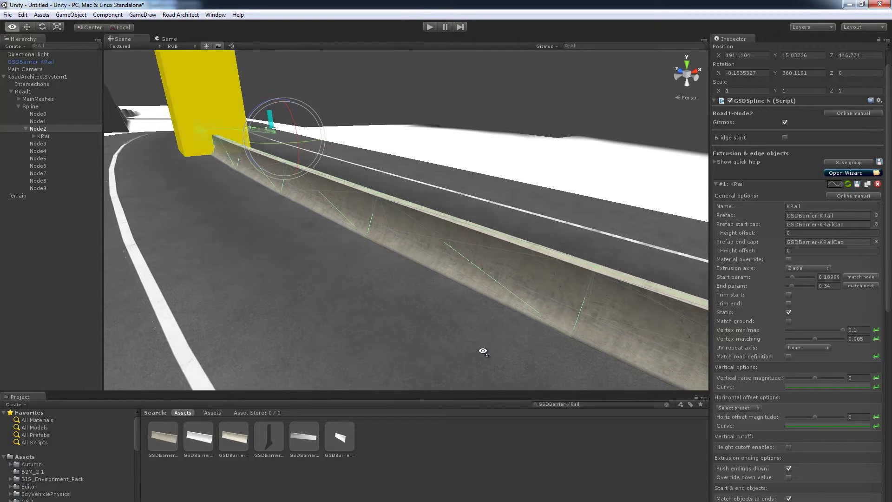
click(403, 324)
right_drag(411, 320, 545, 342)
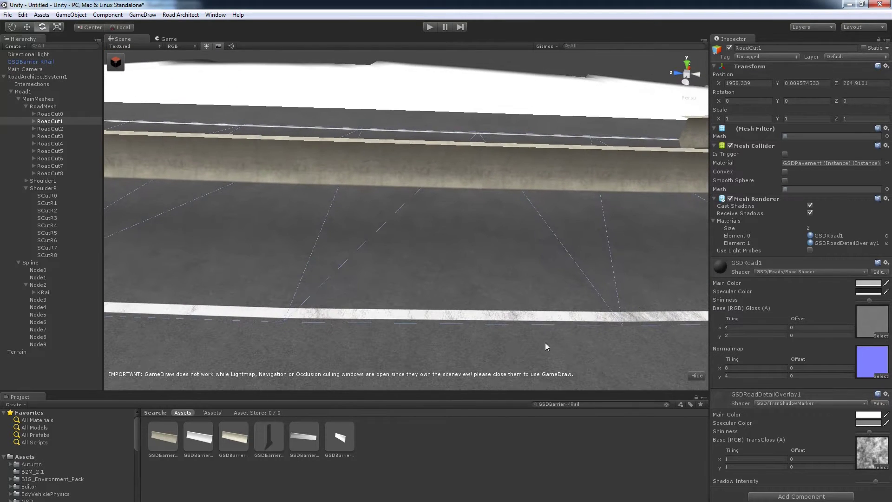
click(612, 331)
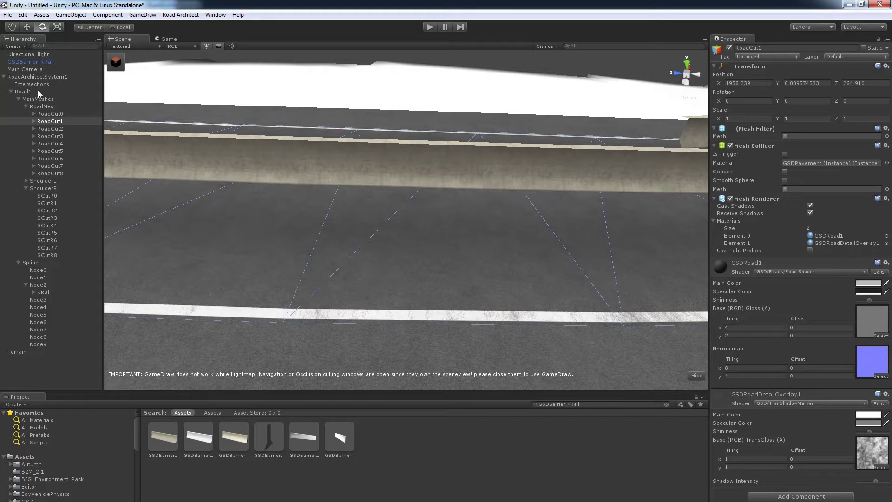
right_drag(282, 327, 286, 325)
right_drag(623, 339, 628, 340)
right_drag(270, 335, 528, 302)
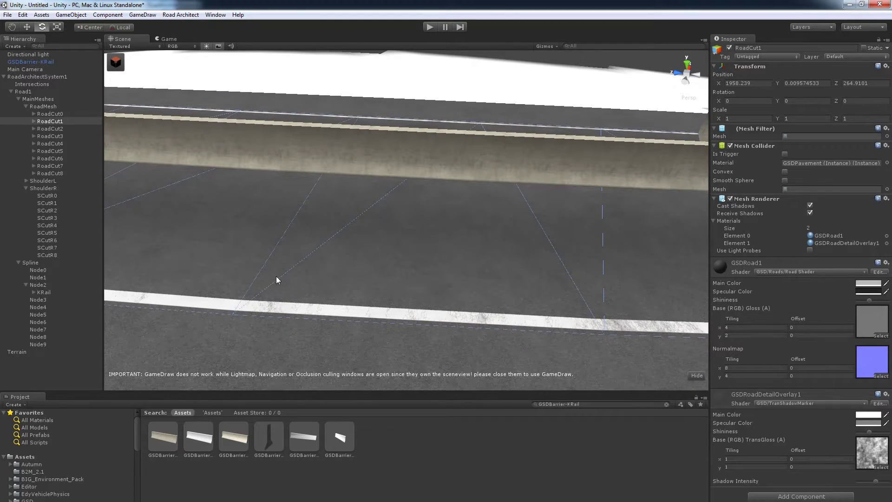
right_drag(443, 291, 373, 292)
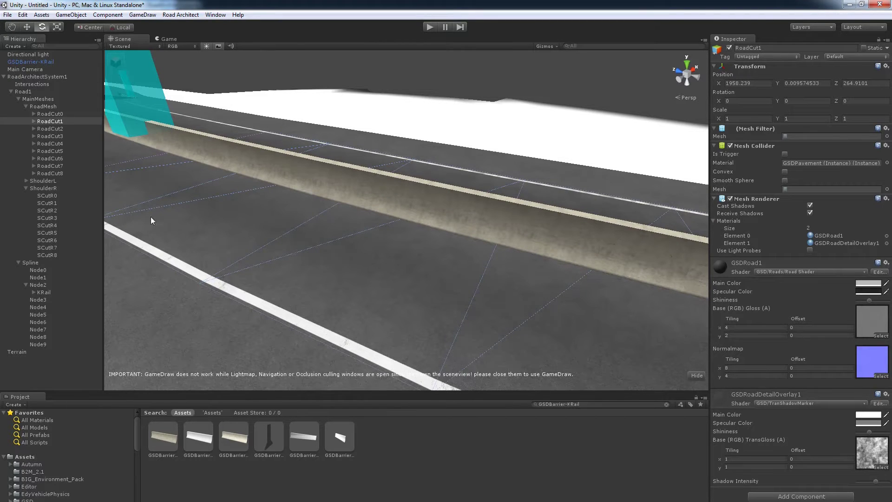
- Reselect Node2, try the match road definition option on the KRail, and turn it off again
click(50, 285)
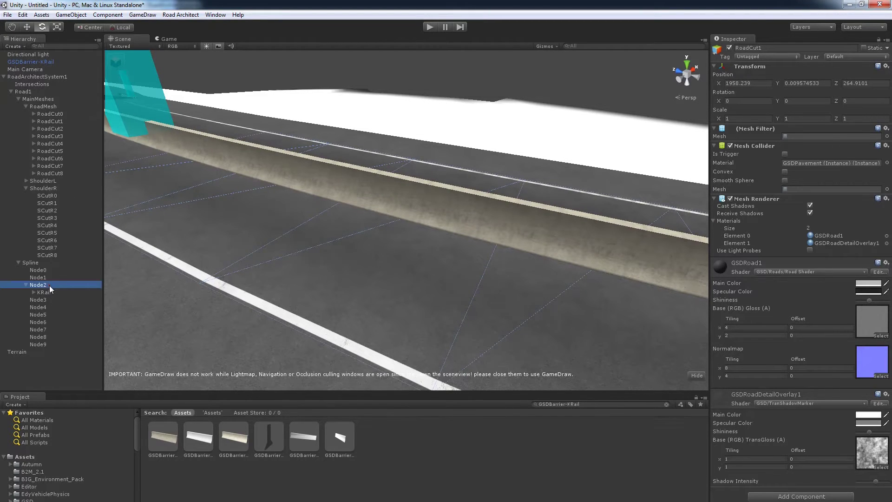
scroll(781, 384, down, 1)
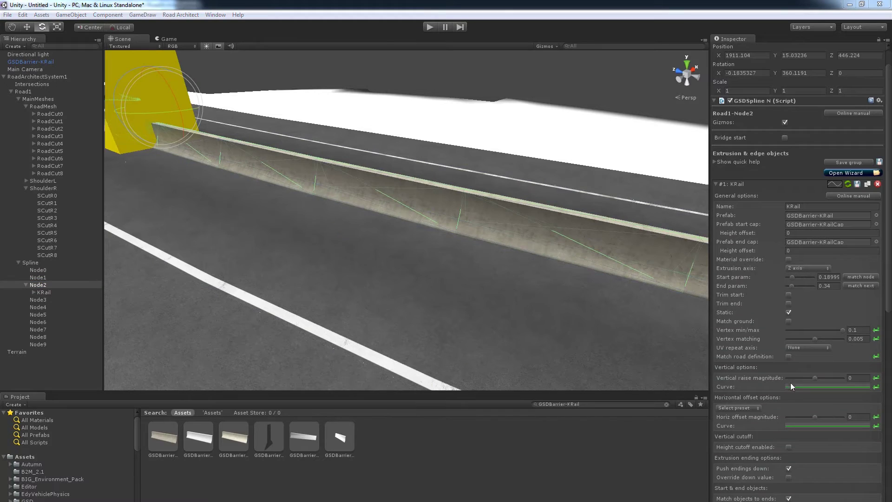
click(789, 357)
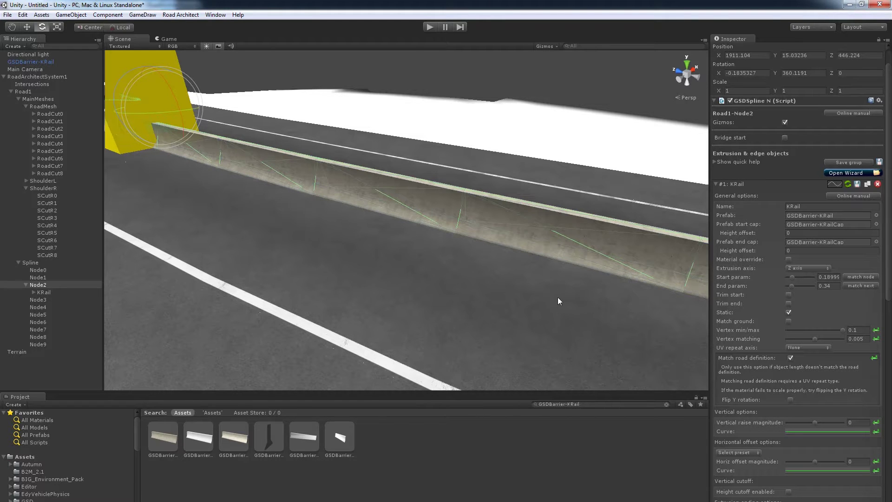
mouse_move(522, 298)
alt+mouse_down()
mouse_move(528, 307)
mouse_move(531, 293)
mouse_move(515, 293)
alt+mouse_up()
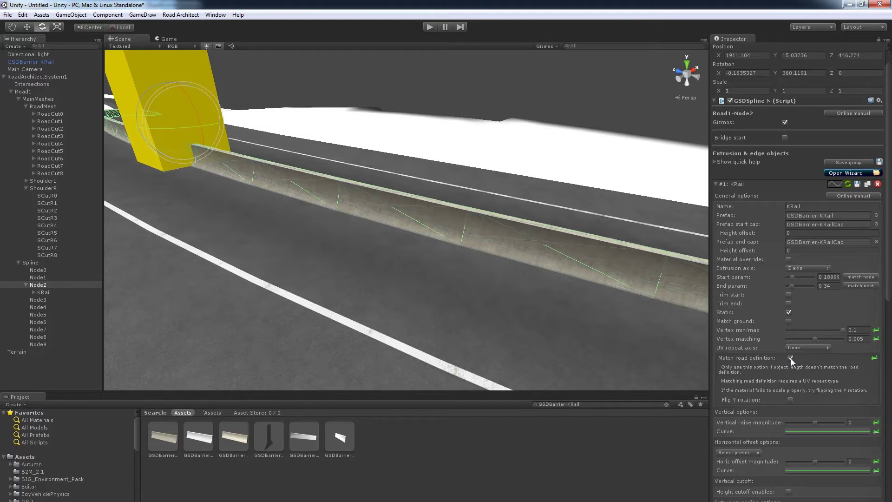
click(790, 358)
- Set the KRail's vertical raise magnitude to 9
scroll(782, 395, down, 2)
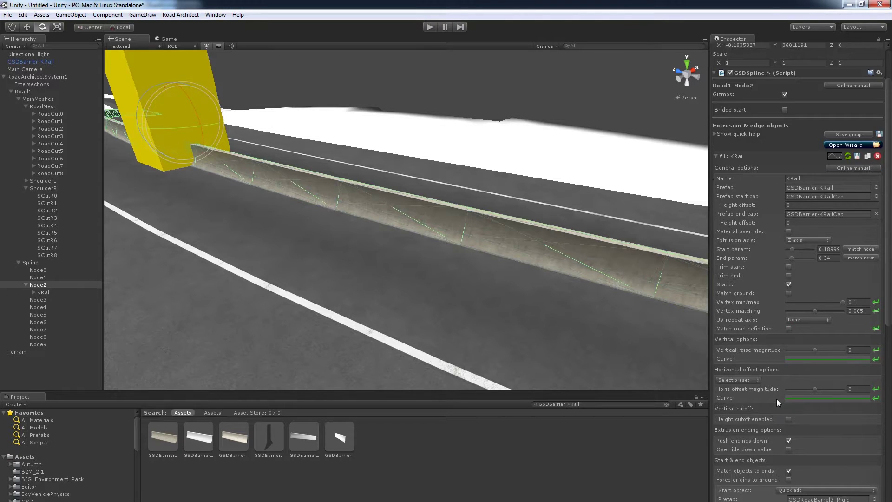
scroll(776, 399, down, 2)
mouse_move(632, 290)
alt+mouse_down()
mouse_move(617, 285)
mouse_move(648, 289)
mouse_move(644, 283)
alt+mouse_up()
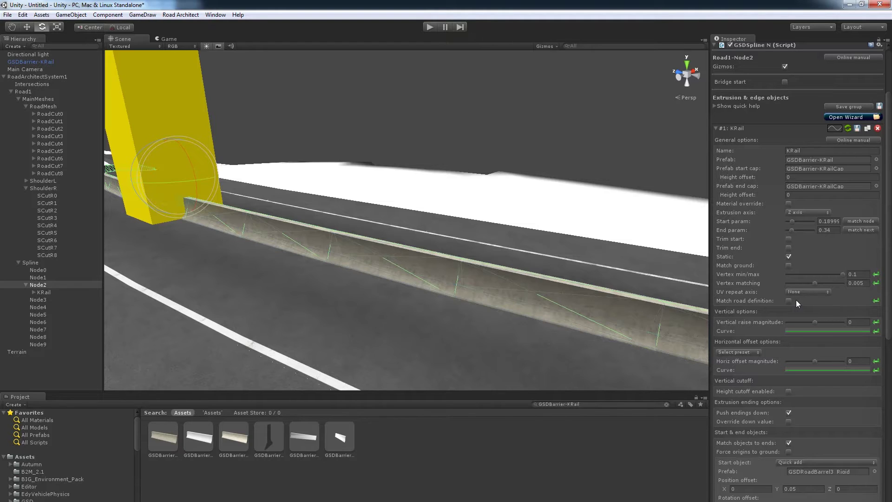
alt+drag(533, 362, 635, 317)
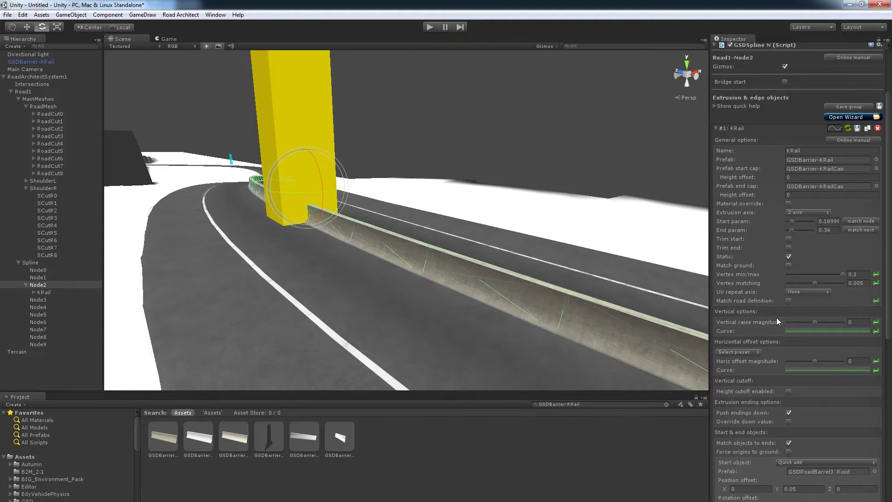
alt+drag(611, 320, 398, 299)
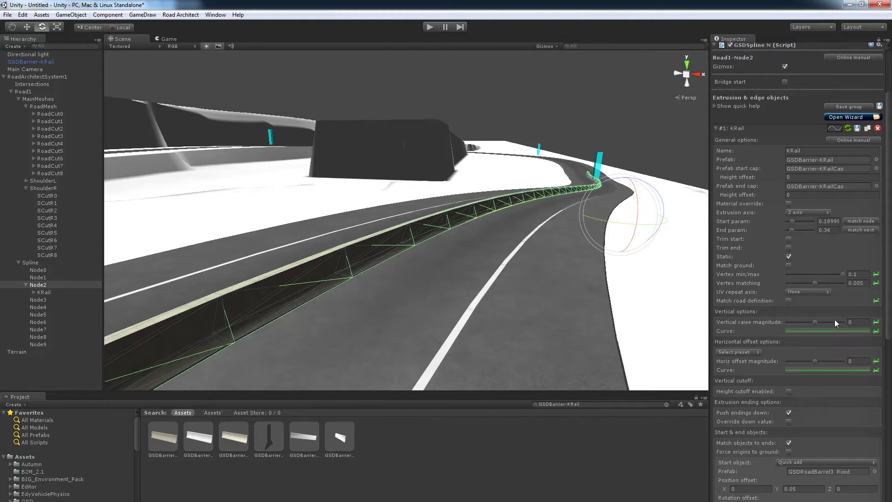
drag(814, 322, 814, 325)
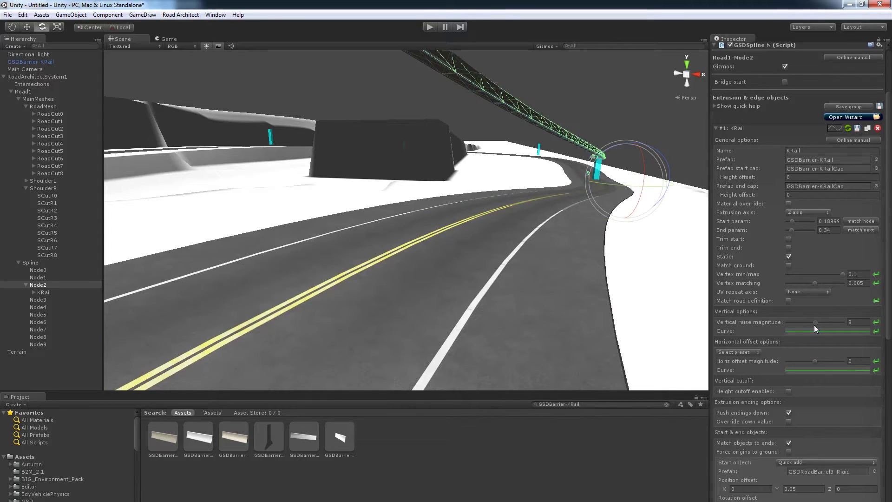
- Open the KRail's vertical raise curve and apply the single bell-shaped preset to it
alt+drag(617, 283, 736, 269)
click(796, 331)
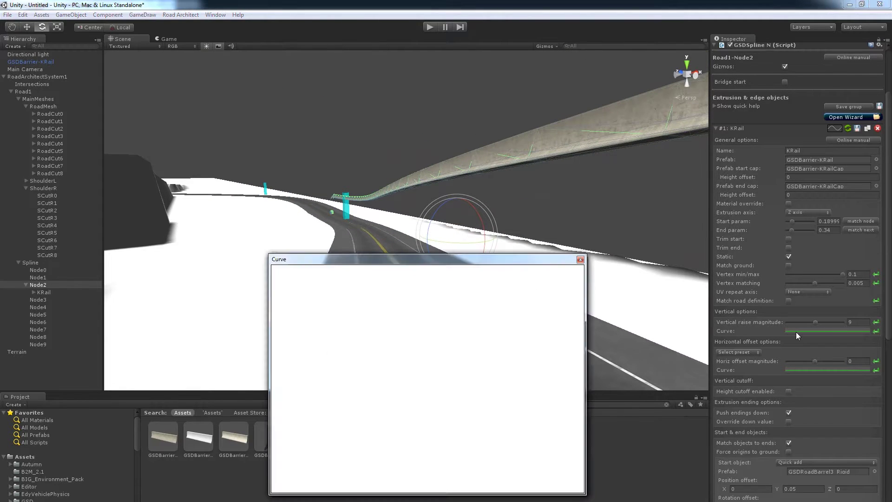
drag(456, 257, 255, 182)
scroll(335, 332, down, 1)
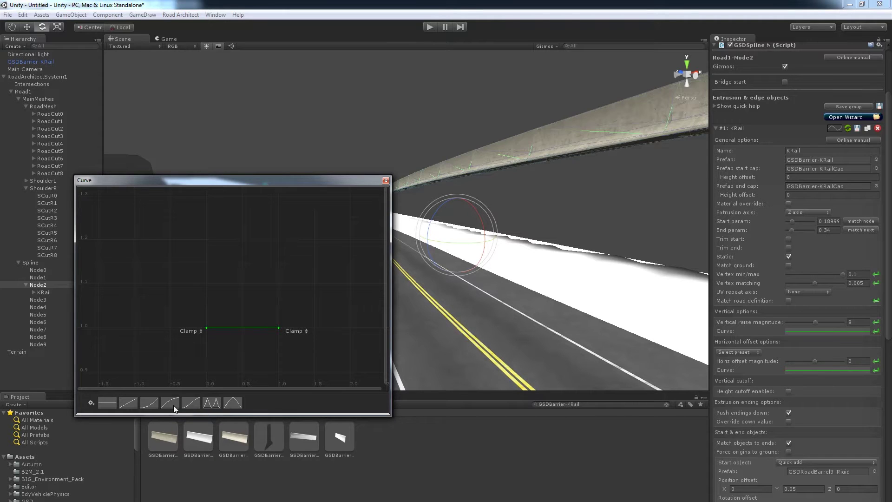
click(233, 403)
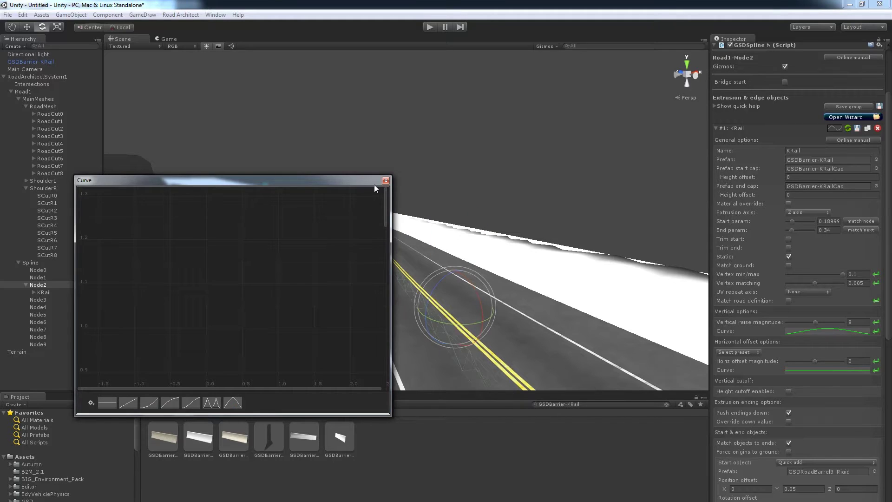
- Close the curve editor and set the KRail's vertical raise magnitude to -25
click(385, 180)
alt+drag(303, 264, 308, 272)
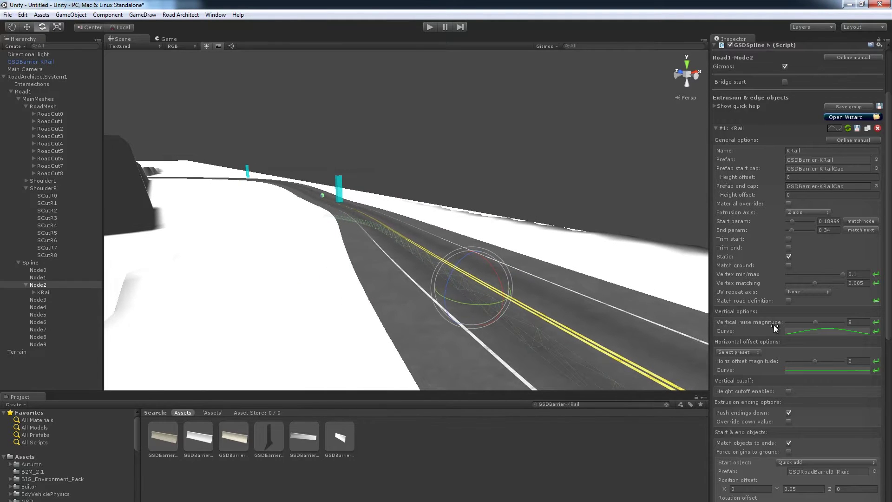
drag(817, 325, 814, 324)
alt+drag(483, 253, 467, 267)
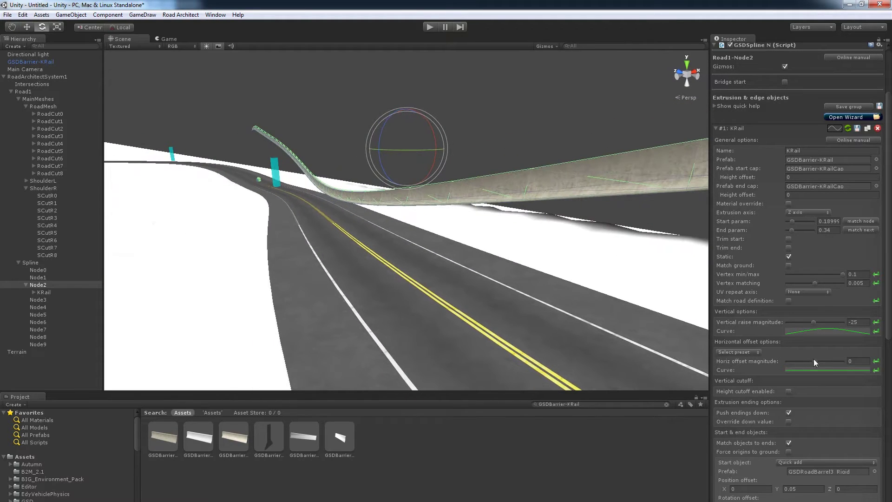
- Apply the double-peak preset to the KRail's vertical raise curve and set the vertical raise magnitude to 18
click(814, 329)
click(148, 403)
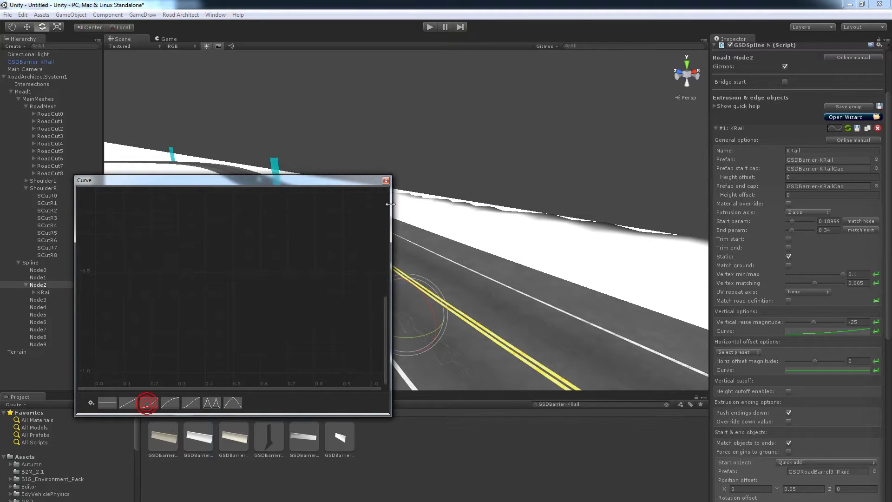
click(213, 403)
click(386, 180)
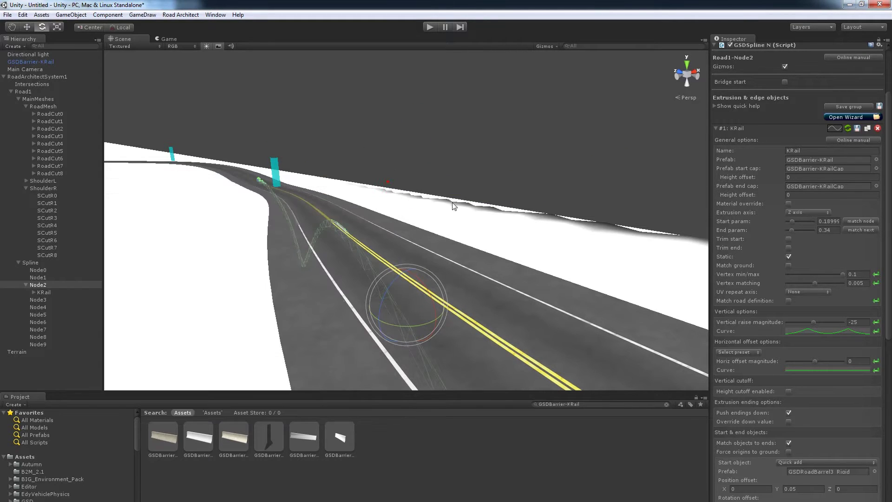
drag(815, 322, 817, 322)
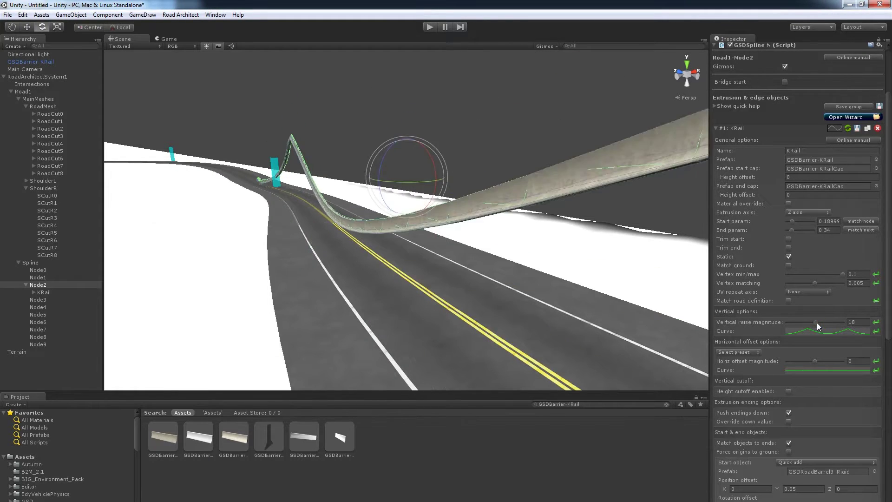
alt+drag(493, 298, 468, 295)
right_drag(467, 295, 430, 274)
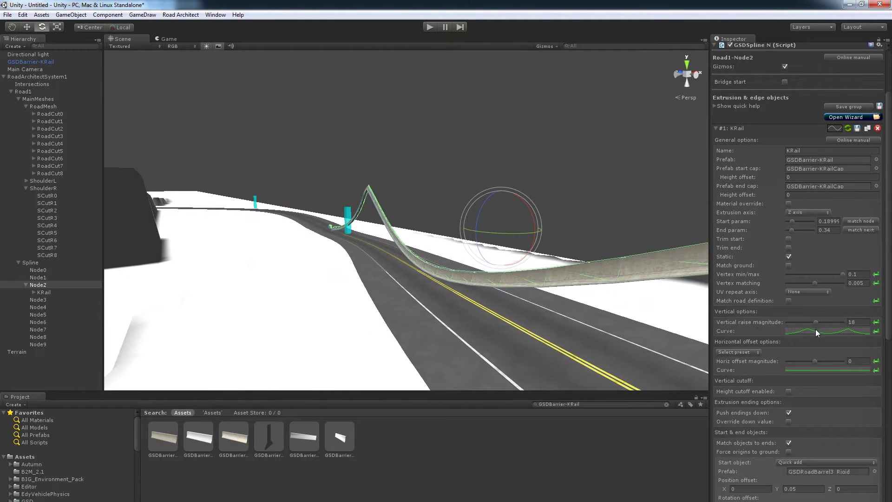
- Reset the KRail's vertical raise curve to flat and set its vertical raise magnitude to 0
click(876, 331)
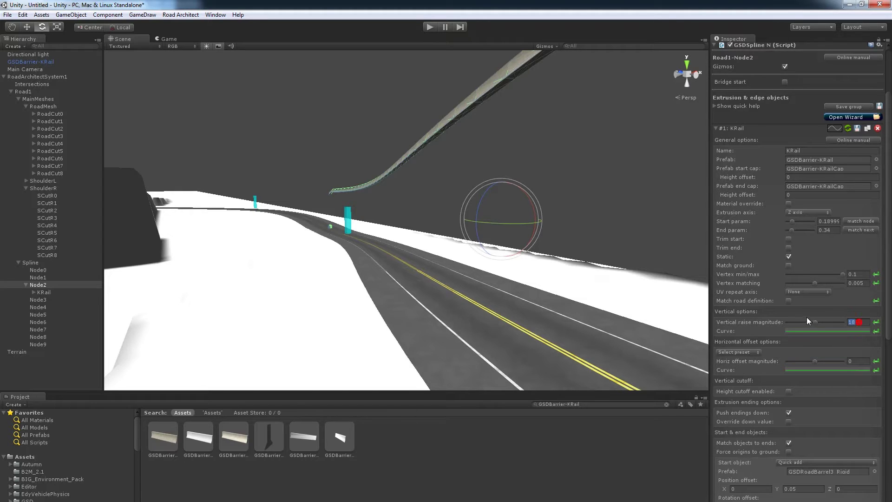
text(0)
right_drag(446, 325, 371, 331)
right_drag(460, 312, 450, 288)
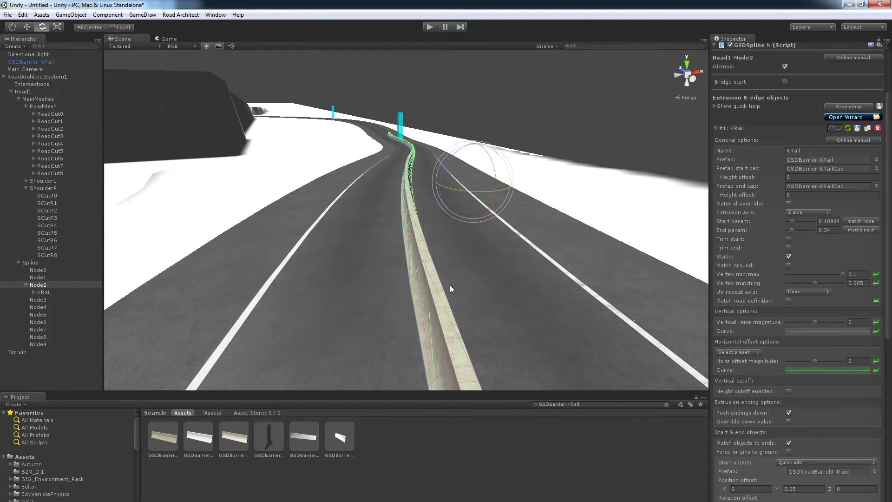
- Try the KRail's horizontal offset presets for the right shoulder edge at 8.0 meters and the left shoulder edge at -8.0 meters
click(741, 353)
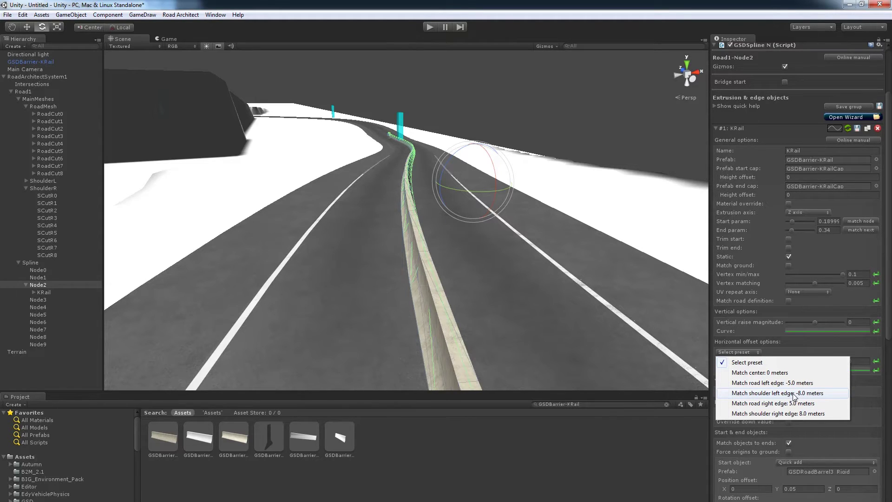
click(779, 415)
alt+drag(598, 350, 548, 307)
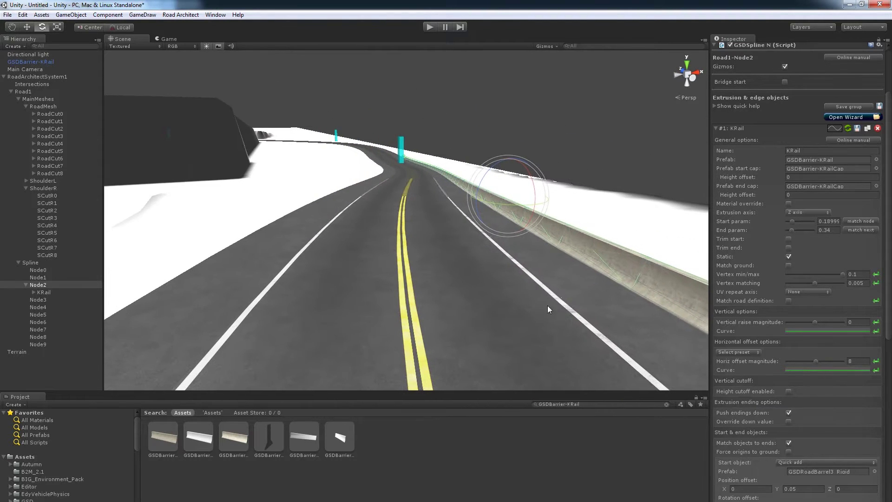
click(748, 352)
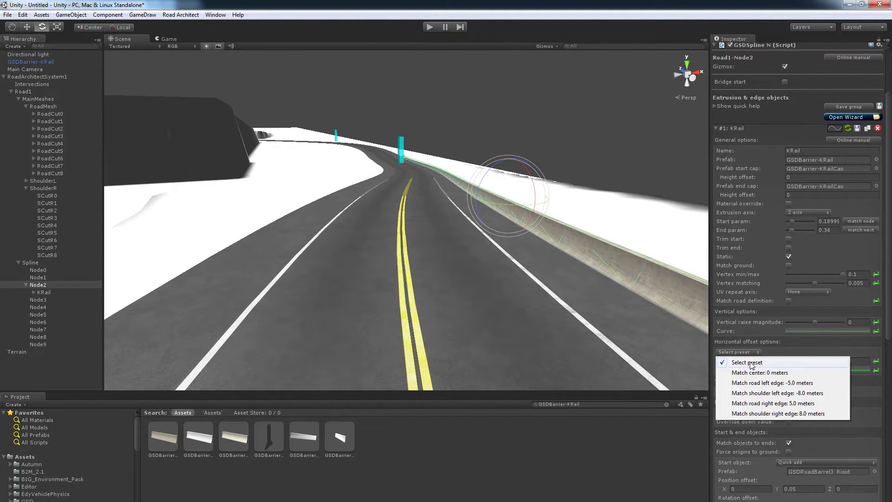
click(766, 393)
alt+drag(620, 332, 513, 329)
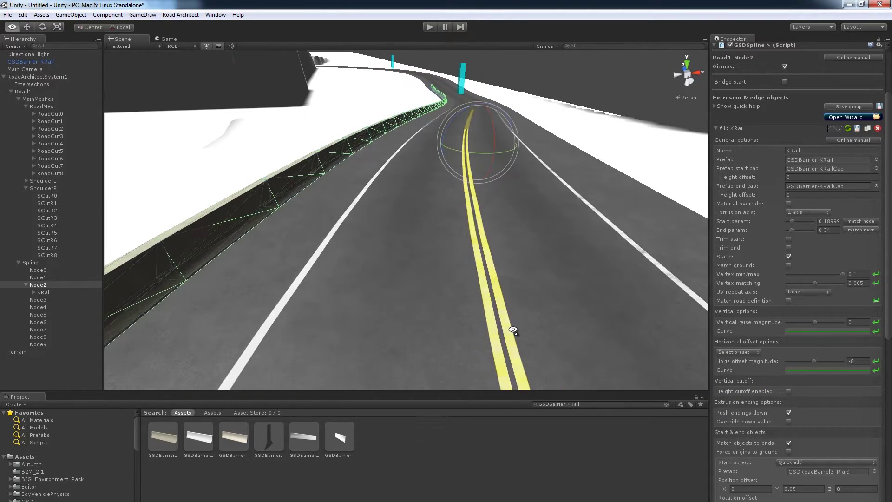
- Apply the match center preset of 0 meters to the KRail and try shifting its horizontal offset magnitude, ending at 0
click(737, 352)
click(760, 373)
alt+drag(553, 307, 641, 285)
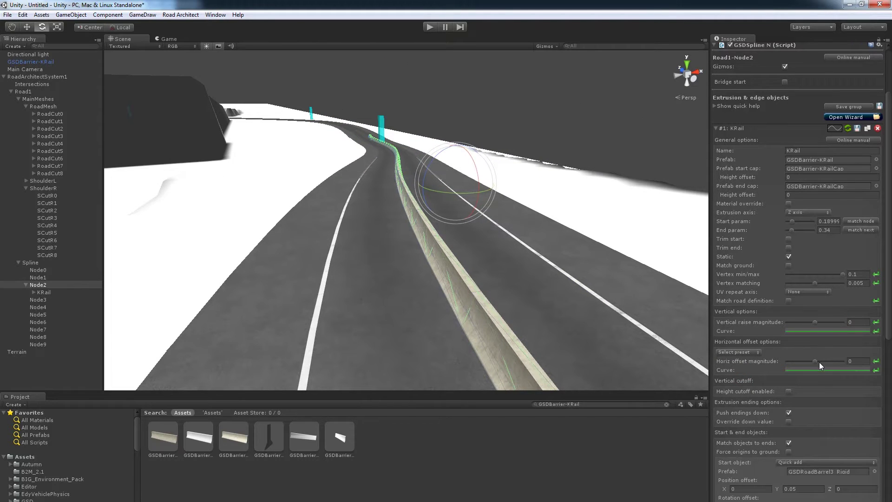
drag(813, 360, 815, 363)
drag(815, 363, 815, 363)
right_drag(575, 319, 627, 312)
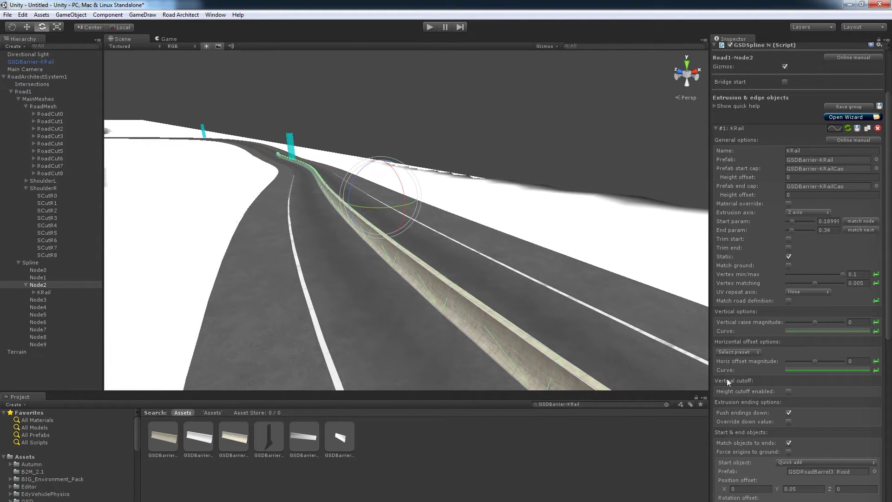
- Apply the single bell-shaped preset to the KRail's horizontal offset curve and set the horizontal offset magnitude to 3
click(793, 370)
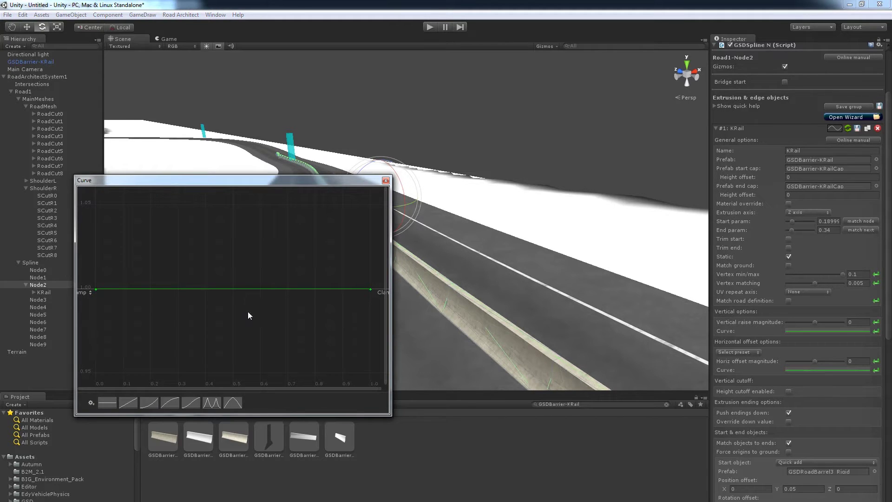
click(231, 405)
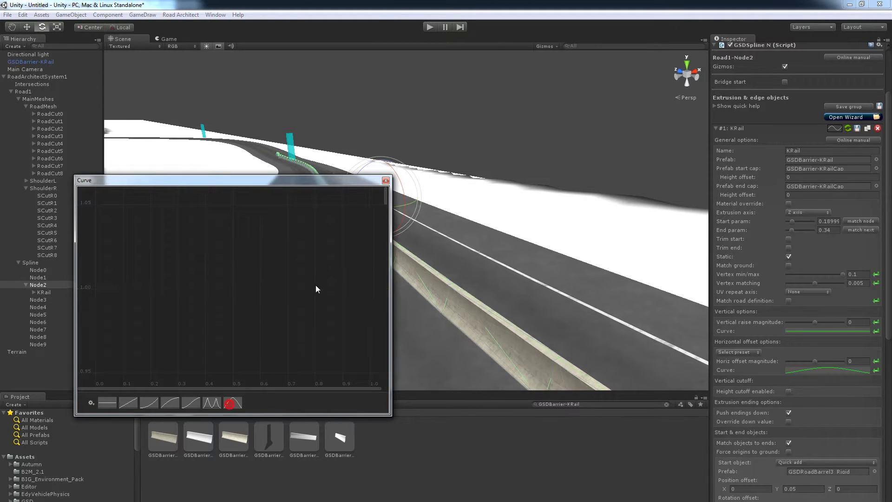
click(386, 180)
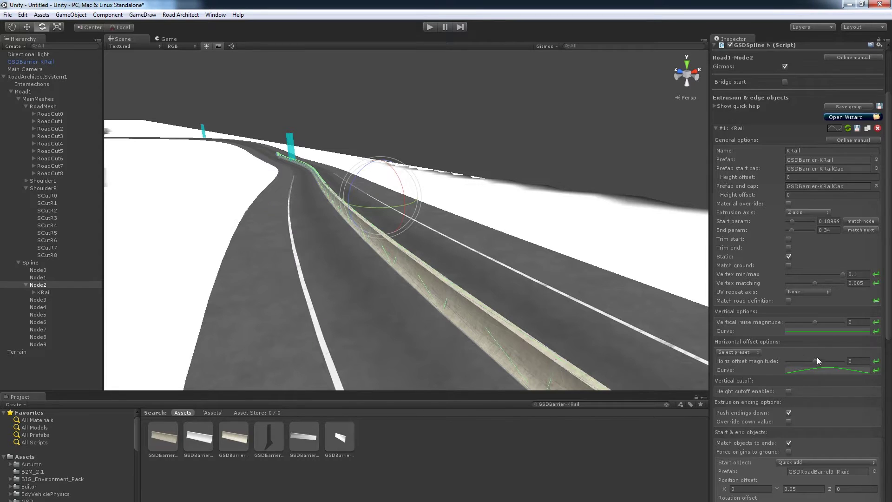
mouse_move(817, 362)
mouse_down()
mouse_move(811, 363)
mouse_move(818, 367)
mouse_up()
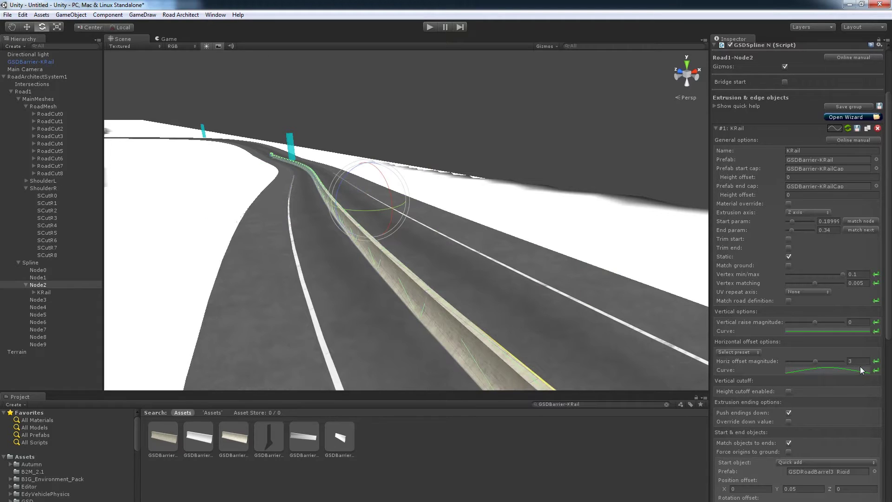
- Apply the double-peak preset to the KRail's horizontal offset curve and try a negative horizontal offset magnitude
click(851, 369)
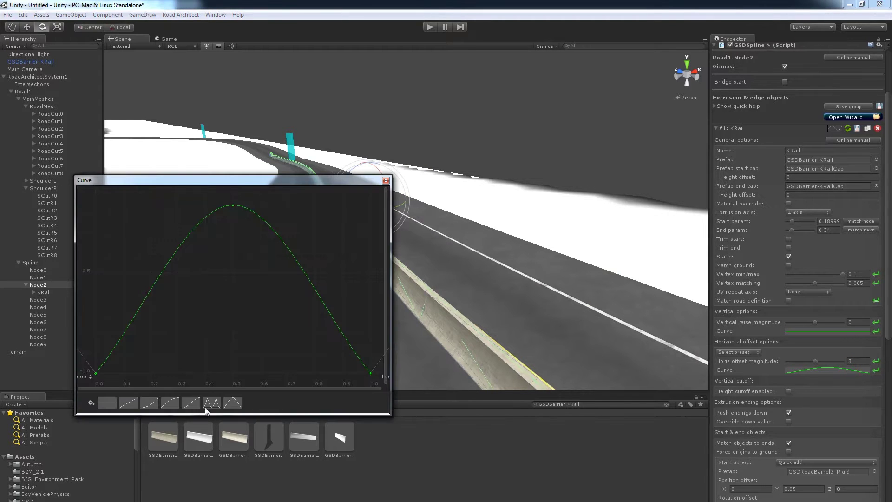
click(210, 403)
click(384, 181)
mouse_move(527, 299)
right_down()
mouse_move(683, 301)
mouse_move(789, 278)
mouse_move(512, 295)
right_up()
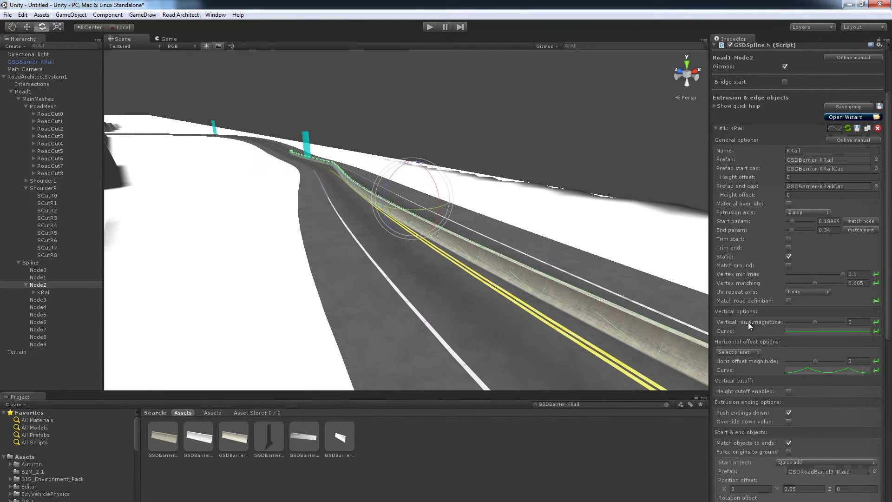
drag(818, 363, 812, 367)
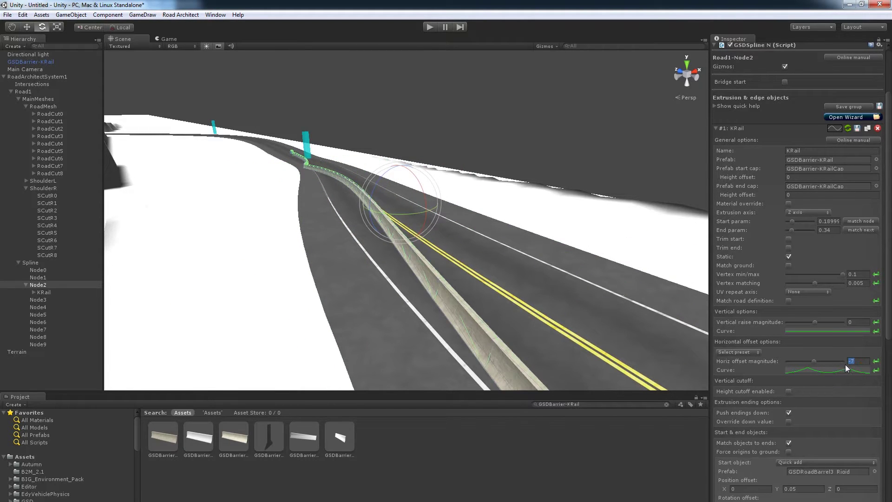
- Set the KRail's horizontal offset magnitude to 0 and reset its horizontal offset curve to flat
text(0)
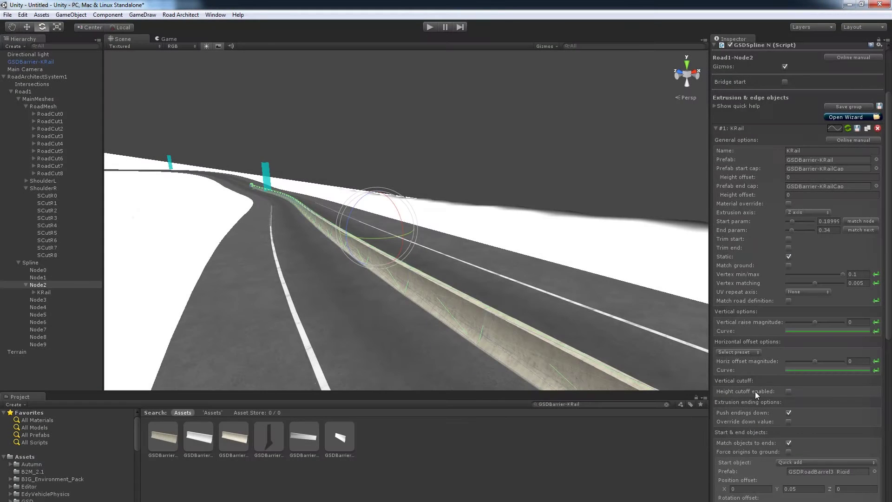
mouse_move(601, 352)
alt+mouse_down()
mouse_move(593, 360)
mouse_move(601, 348)
alt+mouse_up()
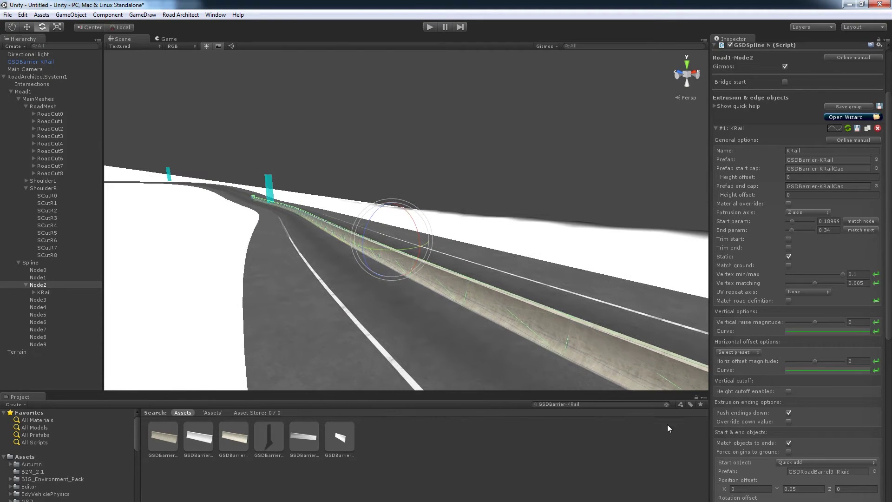
alt+drag(641, 347, 628, 352)
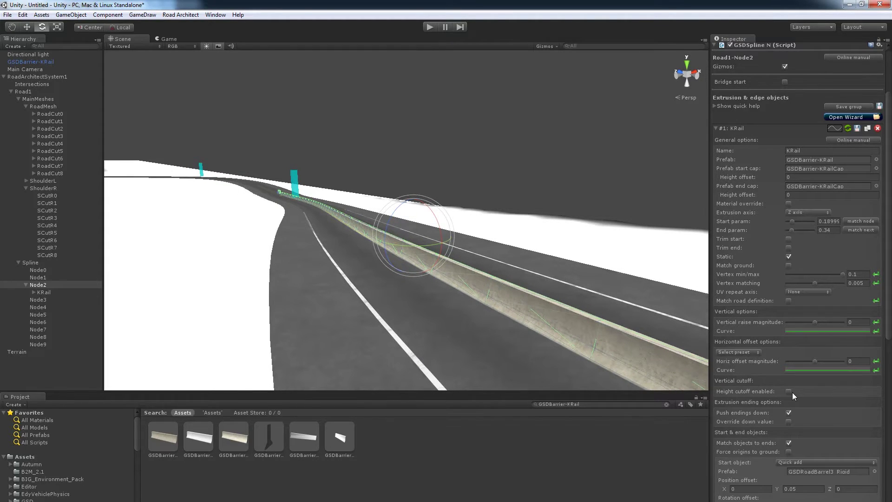
- Delete the loose GSDBarrier-KRail object lying beside the extruded barrier and reselect Node2
scroll(826, 399, down, 2)
right_drag(531, 340, 631, 361)
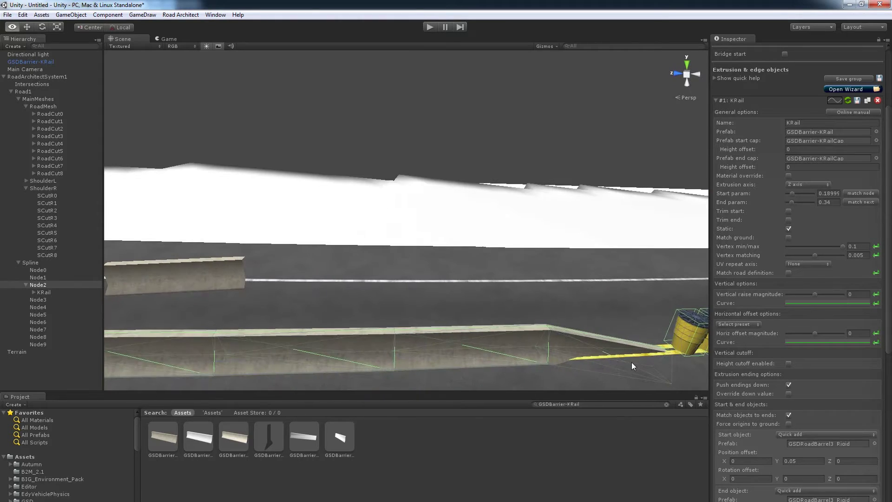
click(228, 282)
key(Delete)
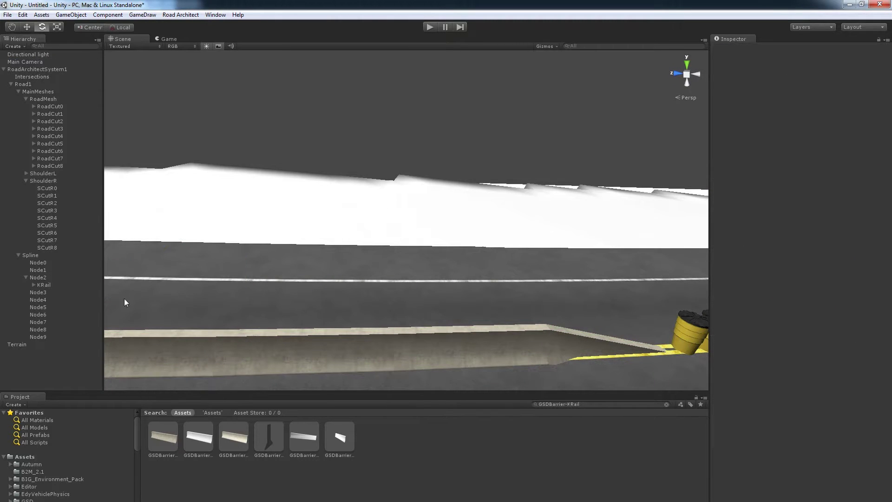
double_click(38, 278)
- At the barrier end beside the barrels, override the down value with a downward movement of 3.3, and turn the override off again
right_drag(329, 292, 725, 254)
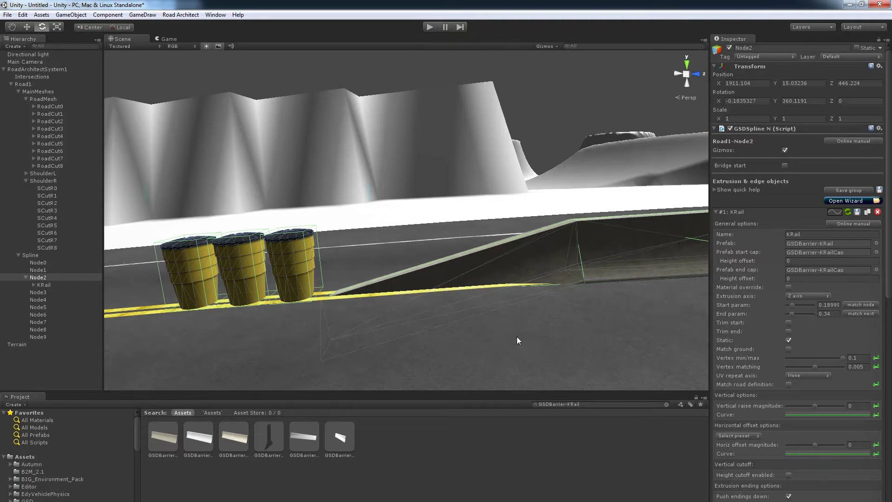
right_drag(521, 332, 616, 340)
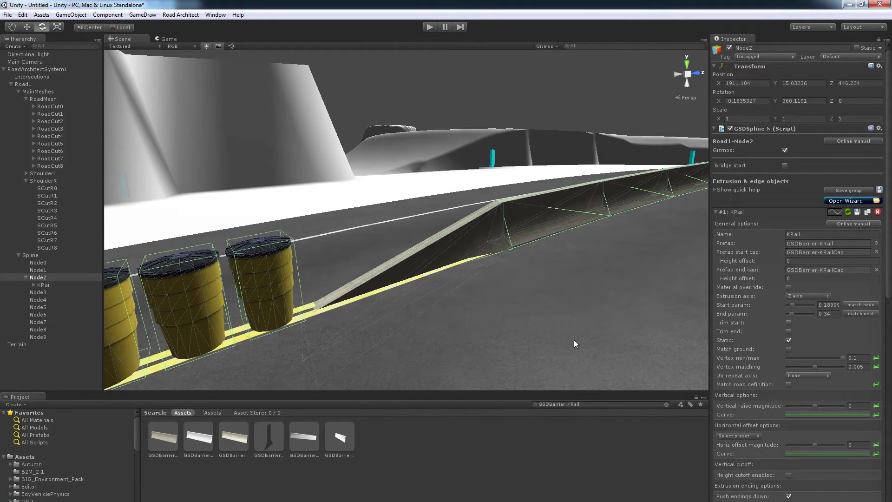
right_drag(536, 342, 539, 346)
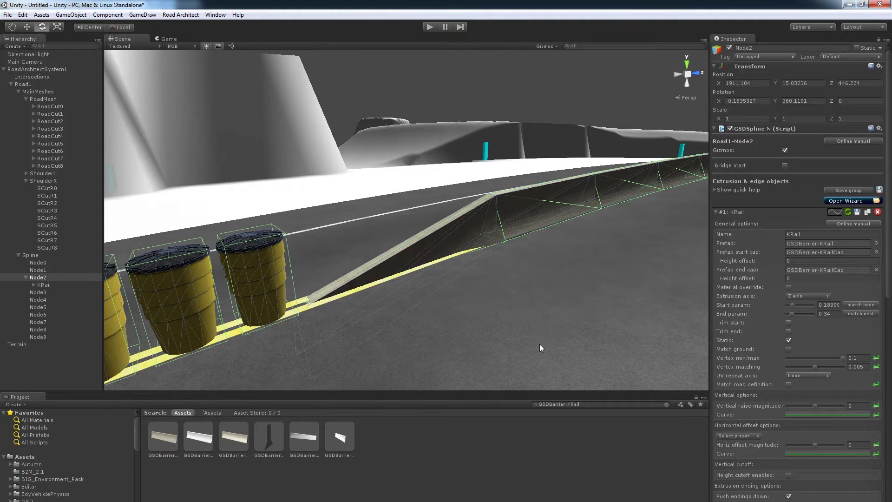
right_drag(543, 344, 584, 386)
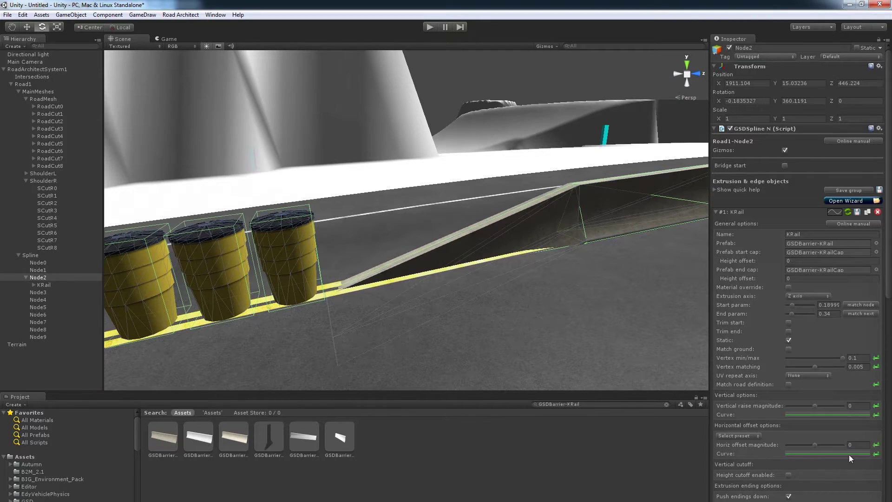
scroll(790, 297, down, 7)
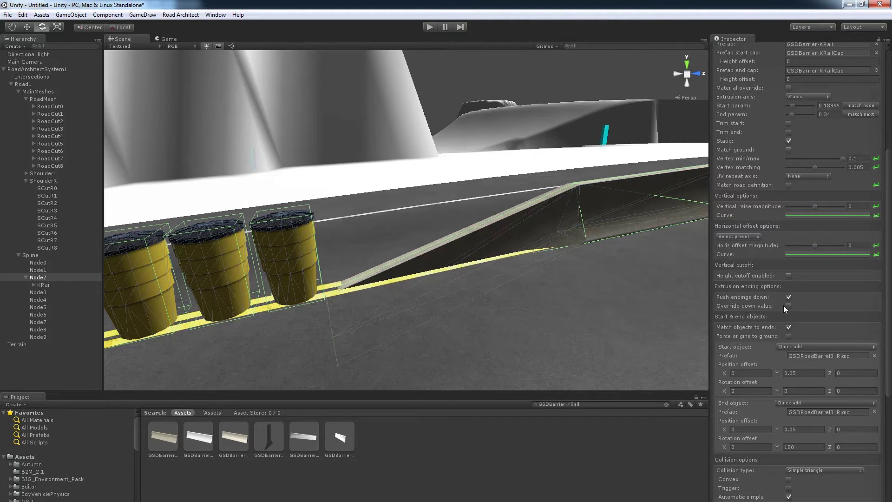
click(788, 306)
drag(821, 316, 812, 317)
drag(821, 315, 827, 315)
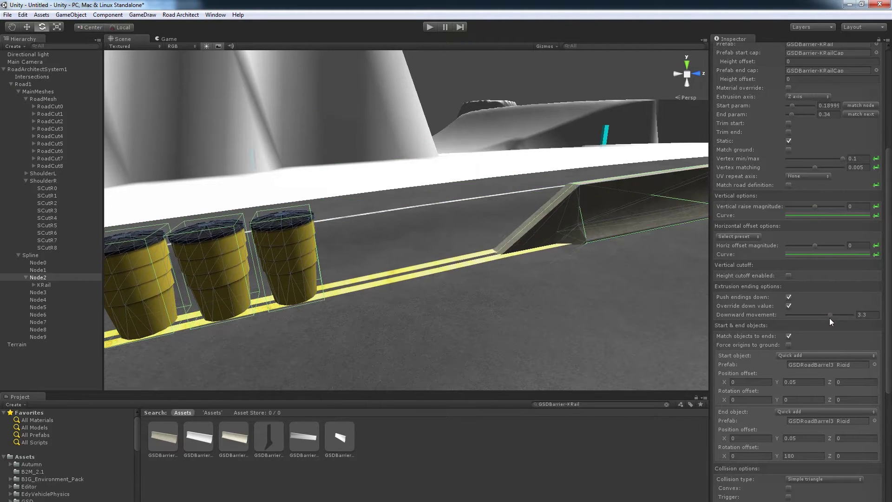
click(788, 306)
- Try turning off the push endings down option for the KRail and inspect its end beside the barrels
alt+drag(571, 306, 604, 302)
click(789, 297)
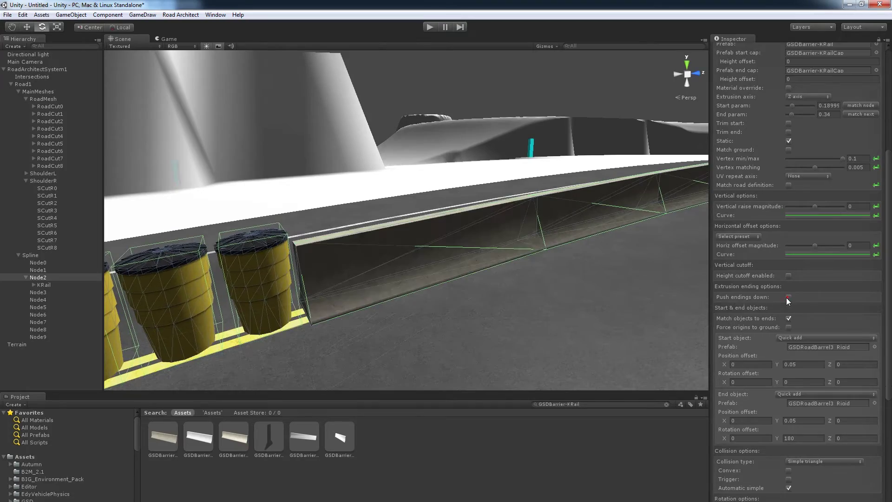
mouse_move(463, 329)
alt+mouse_down()
mouse_move(442, 360)
mouse_move(460, 353)
mouse_move(412, 342)
mouse_move(486, 346)
mouse_move(464, 342)
mouse_move(442, 307)
mouse_move(478, 319)
mouse_move(607, 325)
mouse_move(484, 325)
mouse_move(422, 339)
mouse_move(459, 312)
alt+mouse_up()
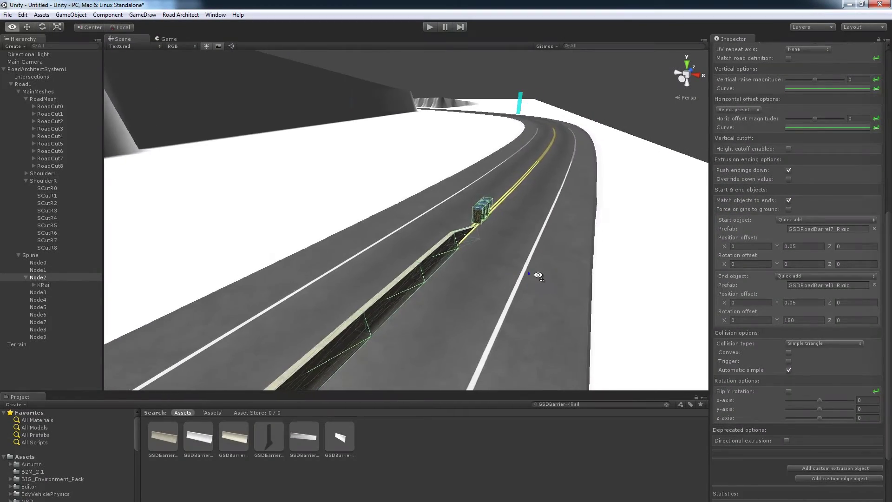
- Replace the KRail's end object with the WarningSign1 preset, check the sign at the barrier end, and reselect Node2
alt+drag(538, 275, 337, 290)
right_drag(389, 279, 333, 273)
click(817, 277)
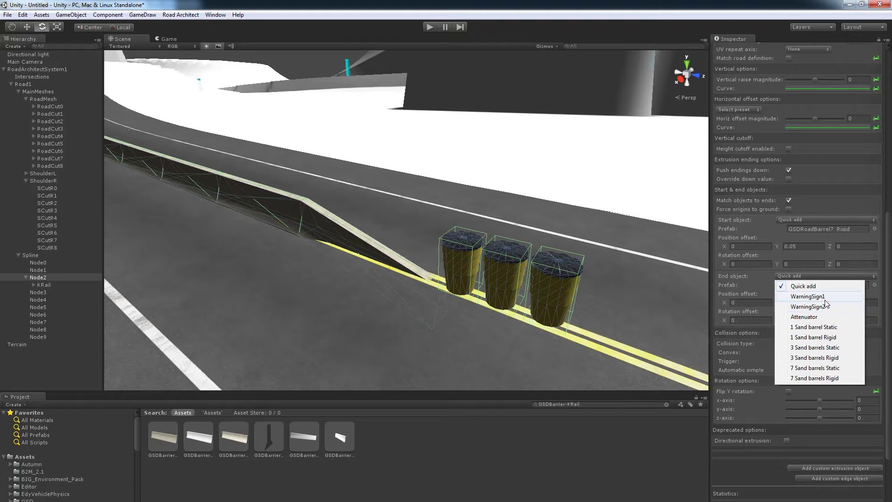
click(826, 297)
right_drag(651, 293, 456, 309)
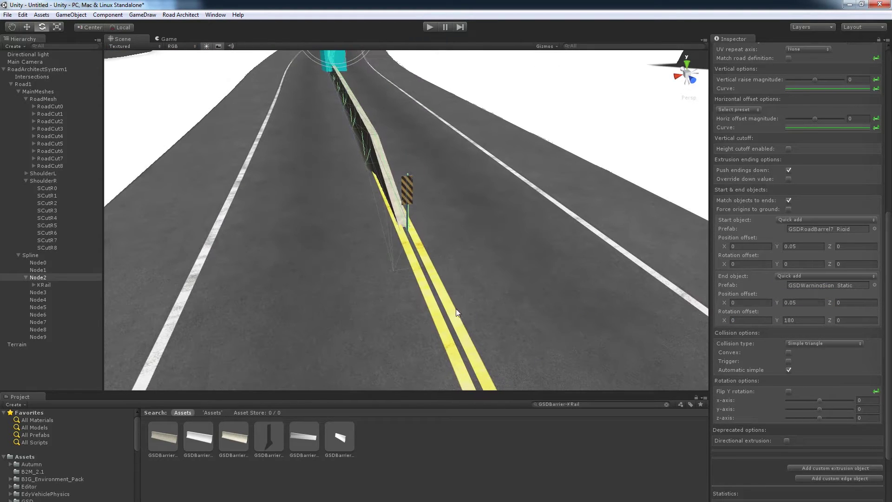
right_drag(375, 319, 262, 256)
click(372, 305)
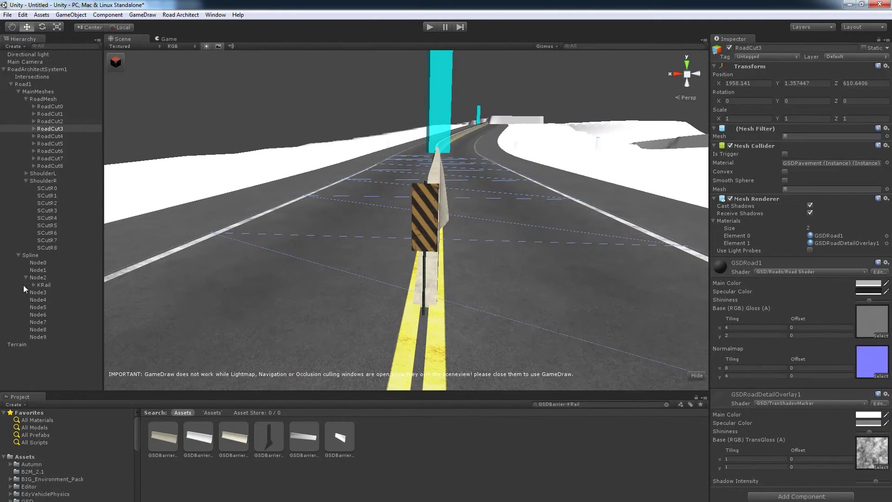
double_click(61, 278)
scroll(775, 325, down, 10)
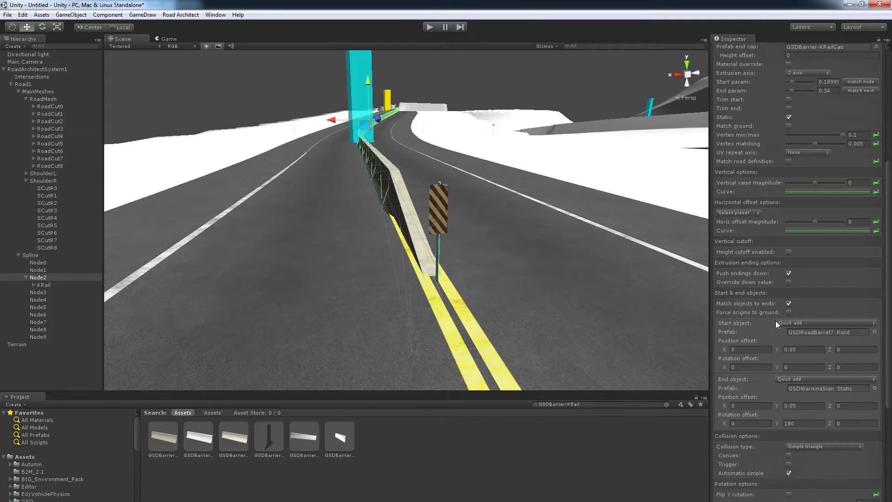
scroll(776, 321, down, 5)
- Inspect the collision outline along the KRail barrier and set its collision type to Simple trapezoid
right_drag(580, 294, 682, 292)
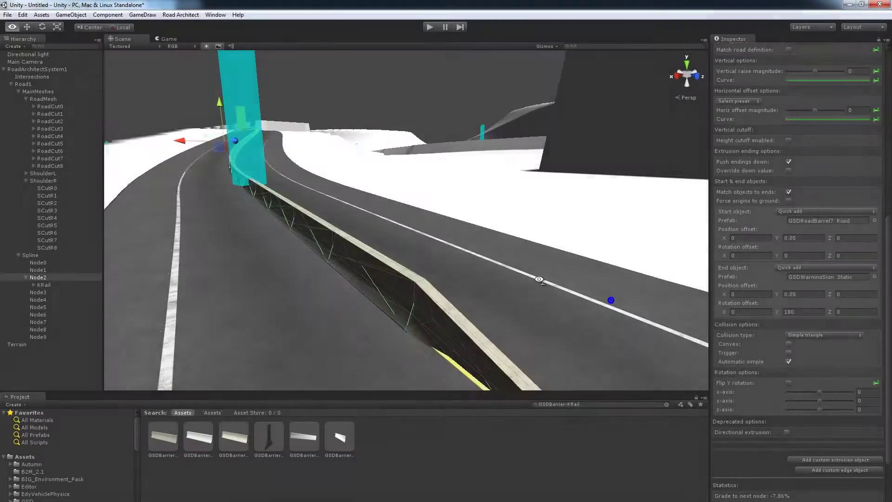
alt+drag(409, 232, 691, 246)
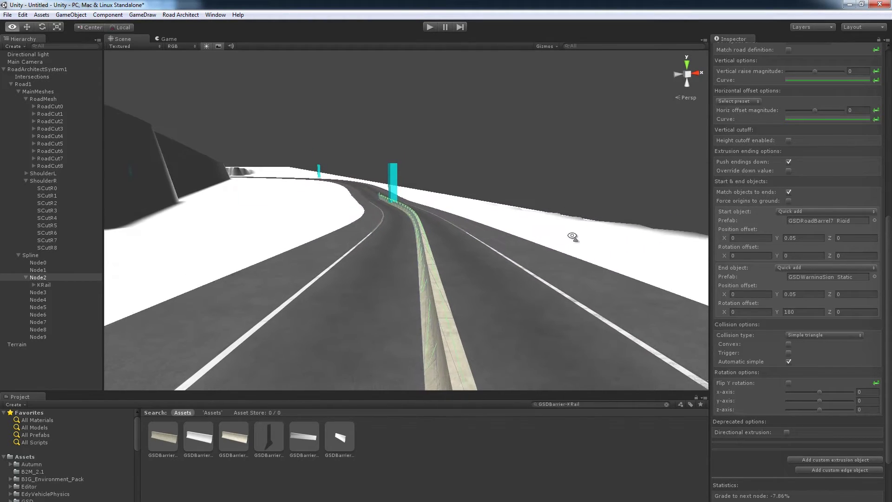
scroll(577, 246, up, 5)
alt+drag(574, 249, 604, 248)
mouse_move(604, 248)
right_down()
mouse_move(876, 269)
mouse_move(74, 211)
mouse_move(95, 190)
mouse_move(87, 201)
mouse_move(844, 255)
mouse_move(498, 274)
mouse_move(497, 243)
mouse_move(529, 246)
right_up()
key(w)
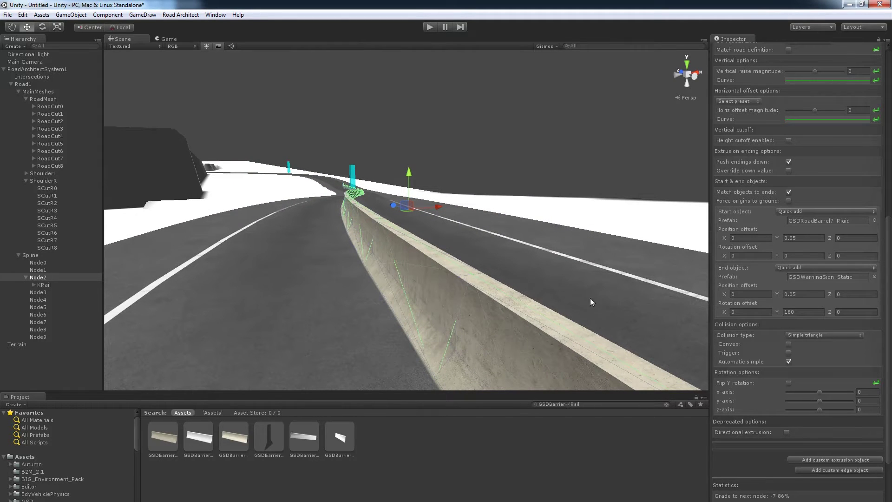
right_drag(508, 269, 502, 288)
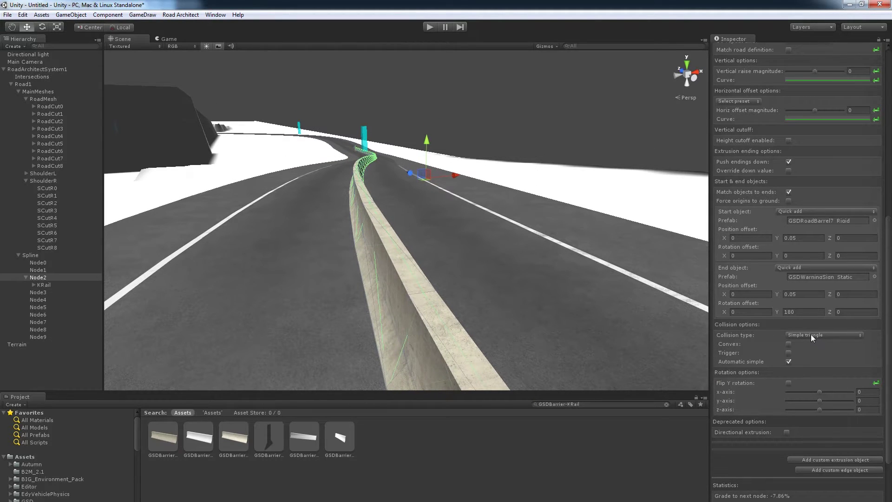
right_drag(383, 245, 448, 246)
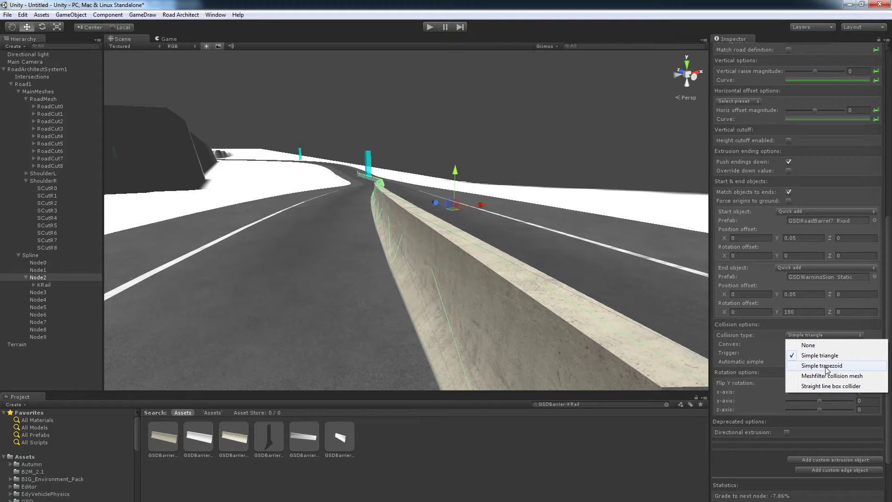
mouse_move(466, 285)
right_down()
mouse_move(428, 322)
mouse_move(685, 332)
mouse_move(5, 297)
mouse_move(8, 289)
mouse_move(12, 315)
mouse_move(857, 319)
mouse_move(434, 314)
mouse_move(455, 321)
mouse_move(771, 299)
mouse_move(490, 339)
mouse_move(444, 328)
mouse_move(449, 288)
mouse_move(484, 243)
mouse_move(458, 303)
mouse_move(455, 281)
mouse_move(460, 287)
right_up()
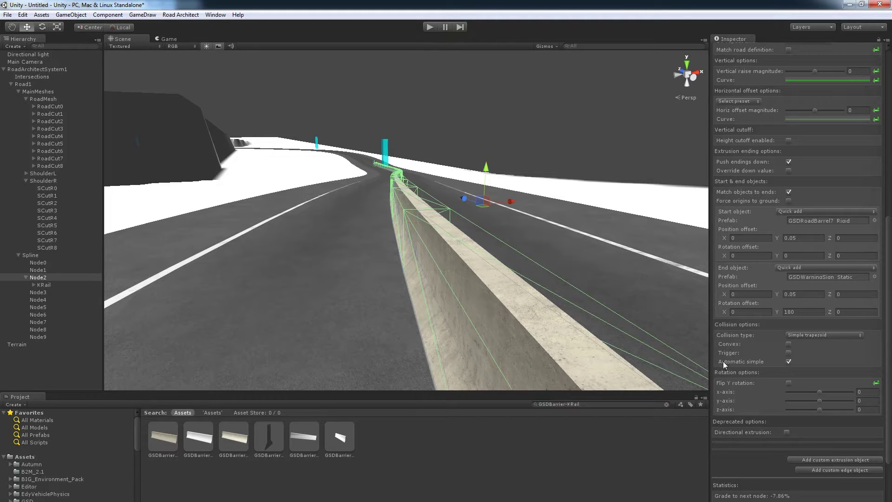
- Turn off automatic simple collision for the KRail and examine the trapezoid collider along the barrier
click(789, 362)
scroll(781, 394, down, 2)
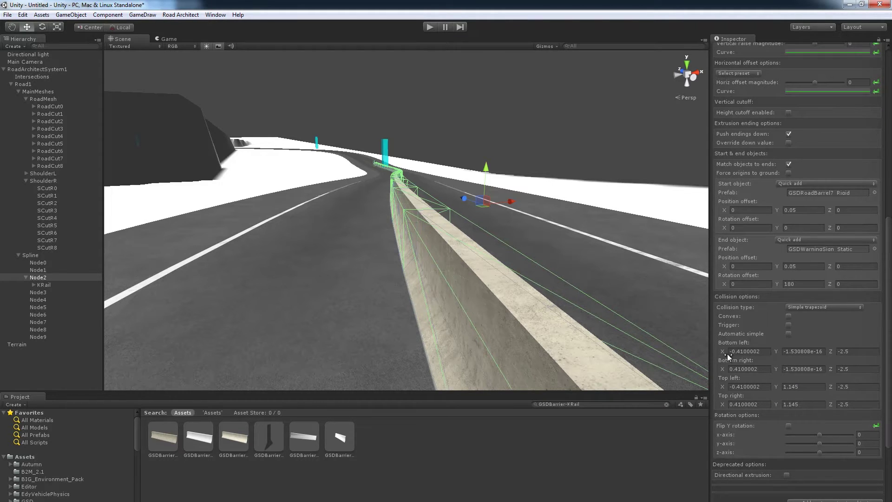
right_drag(533, 303, 520, 287)
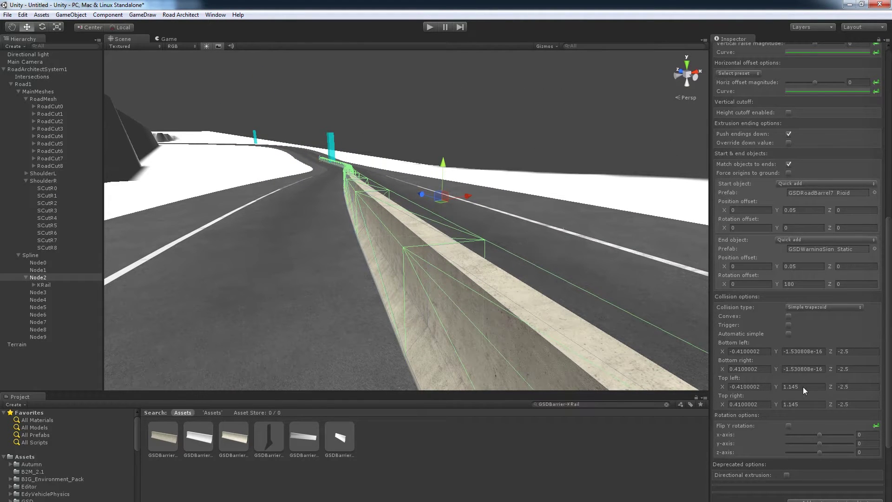
right_drag(492, 302, 491, 306)
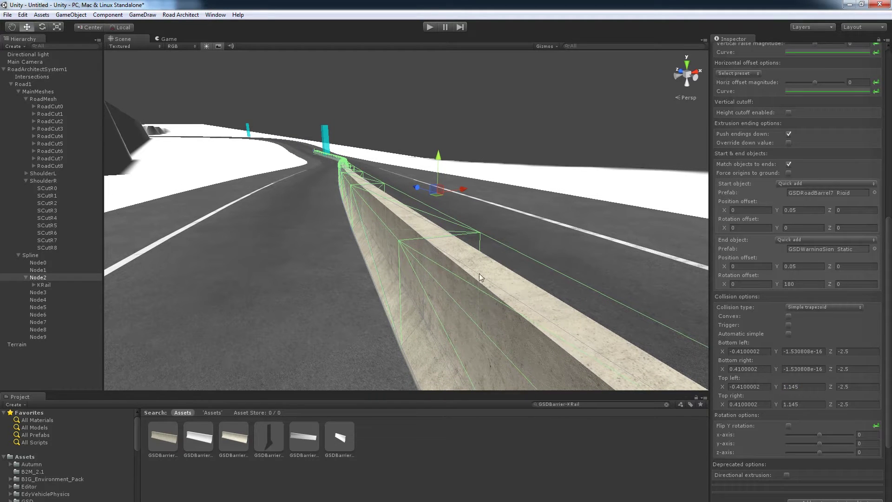
right_drag(466, 263, 472, 306)
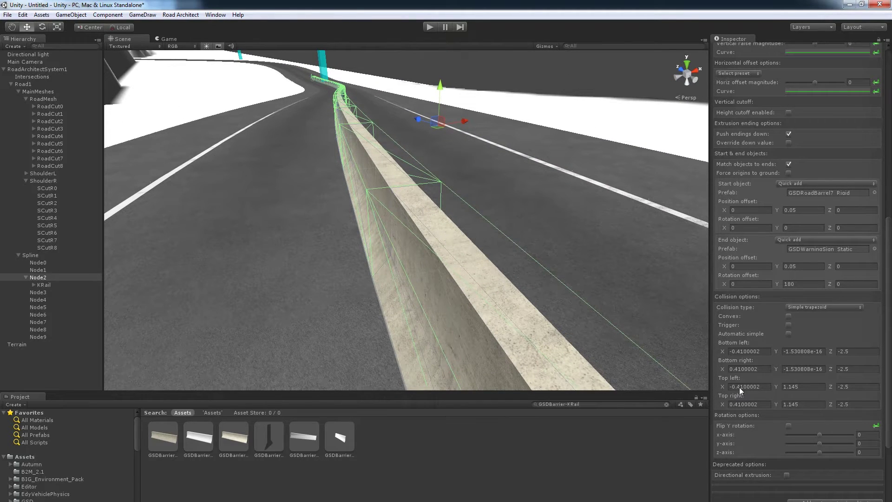
- Narrow the top of the KRail's trapezoid collider by setting top left X to -0.2000002 and top right X to 0.2000002
click(739, 387)
key(BackSpace)
text(2)
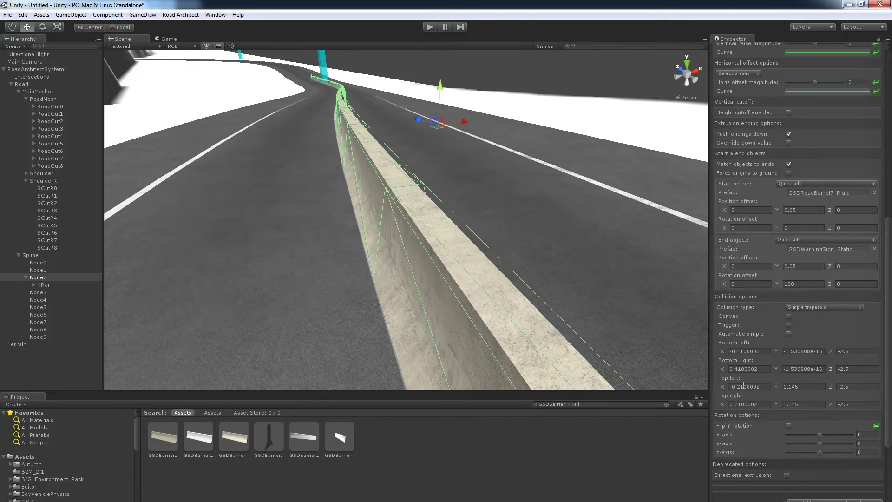
text(0)
drag(739, 404, 741, 405)
text(0)
click(751, 386)
alt+drag(507, 293, 530, 280)
alt+drag(418, 261, 480, 287)
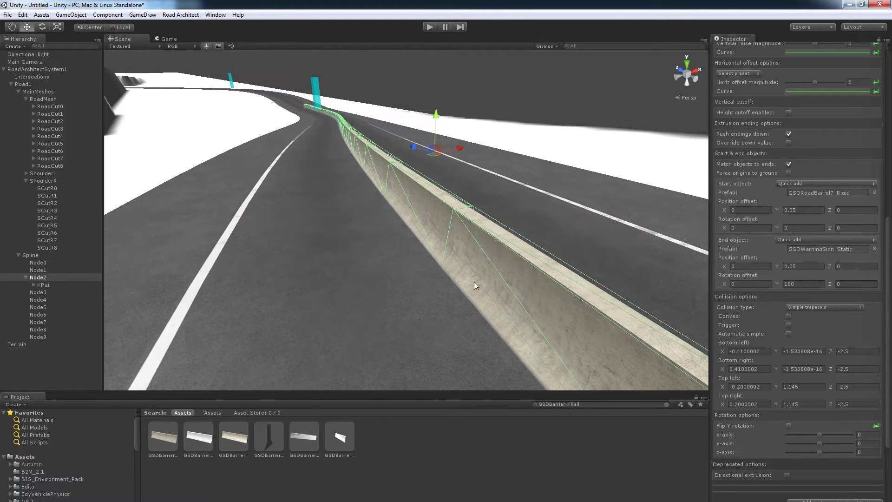
- Set the KRail's collision type back to Simple triangle and enable automatic simple collision
click(803, 307)
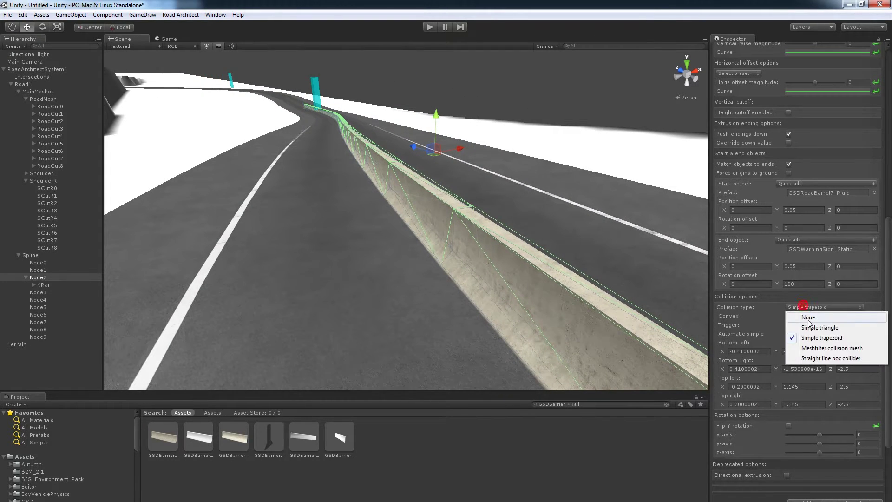
click(804, 328)
click(787, 333)
alt+drag(623, 314, 857, 286)
alt+drag(604, 293, 585, 284)
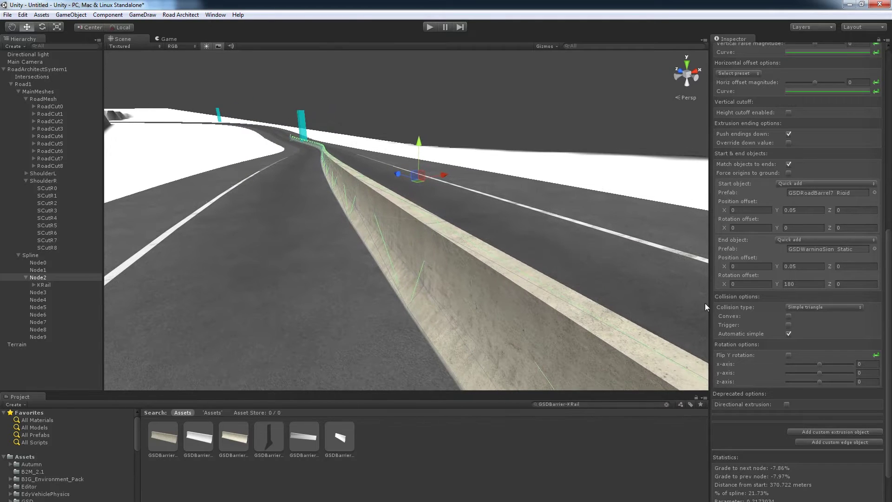
- Try the KRail's convex and trigger collision options, turning each on and off again
click(788, 316)
alt+drag(533, 329, 523, 312)
click(788, 316)
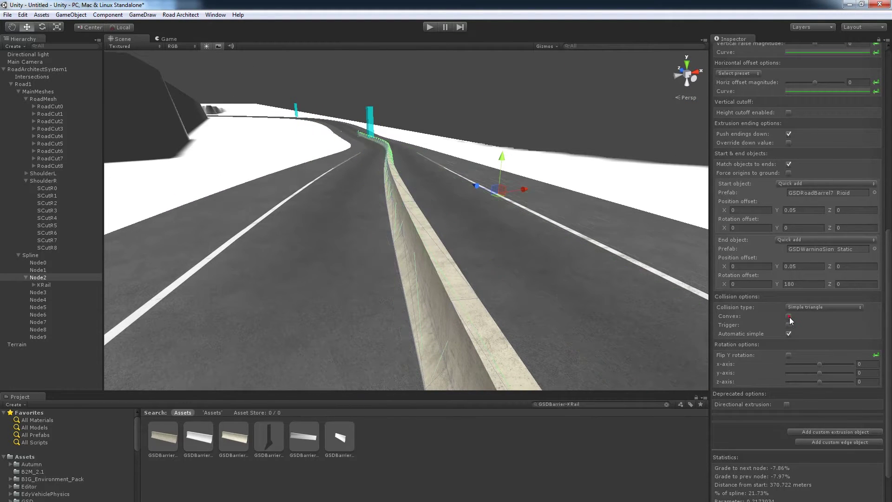
click(788, 325)
click(789, 325)
alt+drag(521, 309, 560, 307)
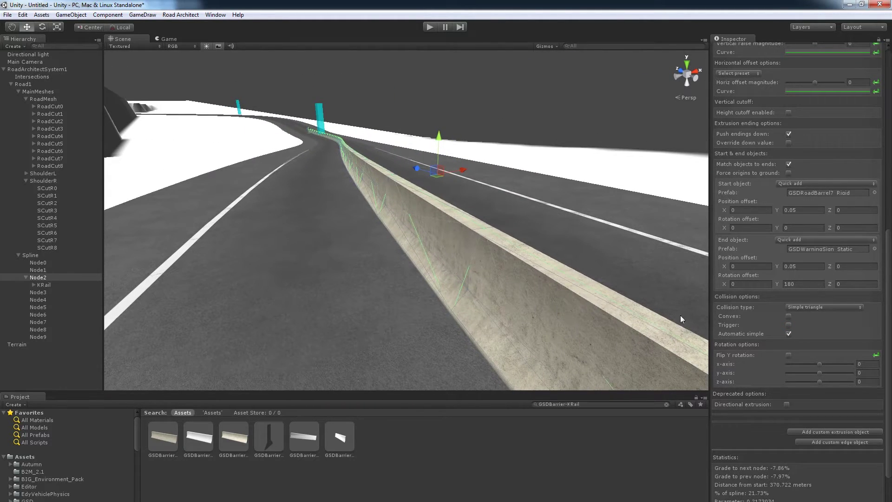
alt+drag(588, 320, 571, 334)
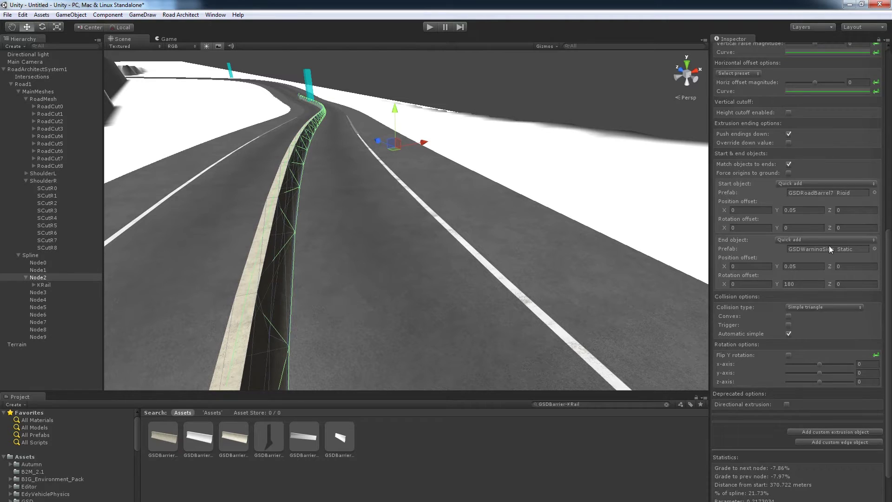
- Collapse the KRail's options and add the WBeam Wood Right extrusion to Node2 from the wizard
scroll(815, 252, up, 10)
click(716, 212)
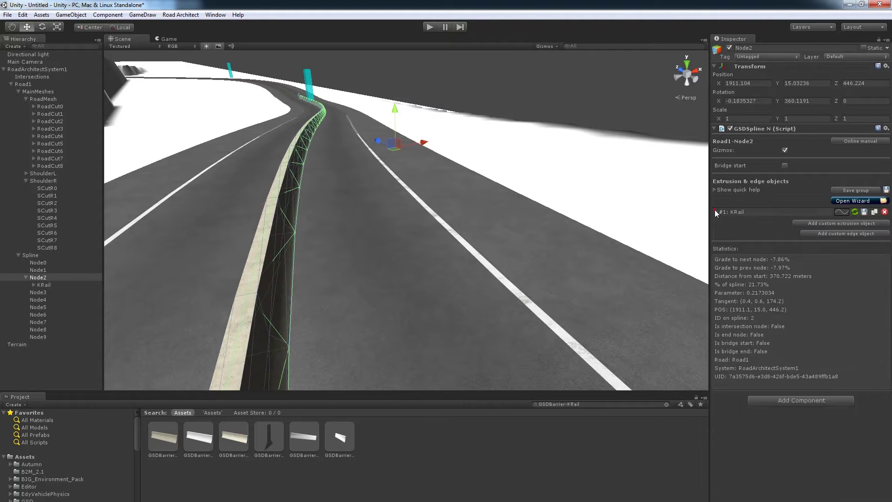
click(852, 201)
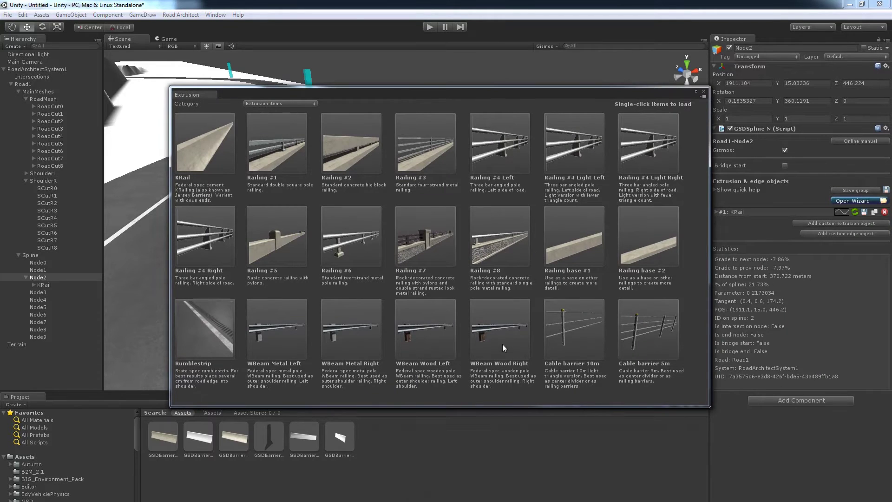
click(503, 347)
alt+drag(441, 241, 676, 240)
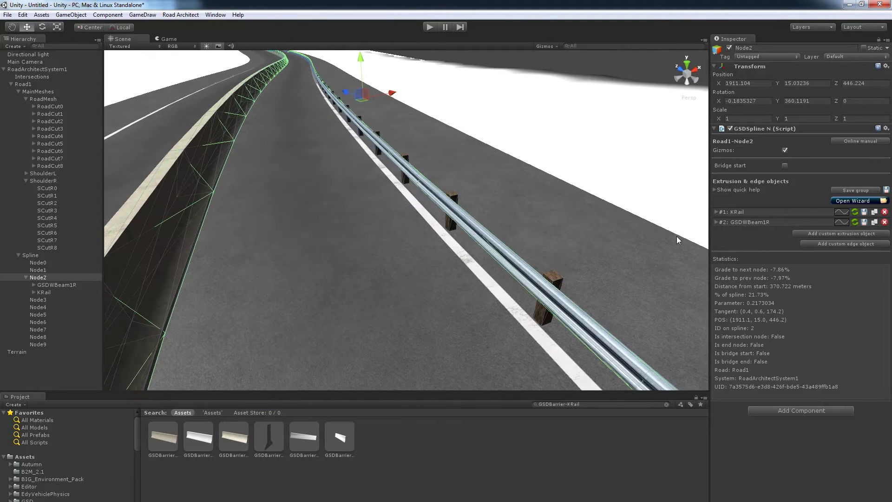
- Move the WBeam railing to the opposite road shoulder with a horizontal offset magnitude of -8
click(716, 222)
scroll(823, 379, down, 10)
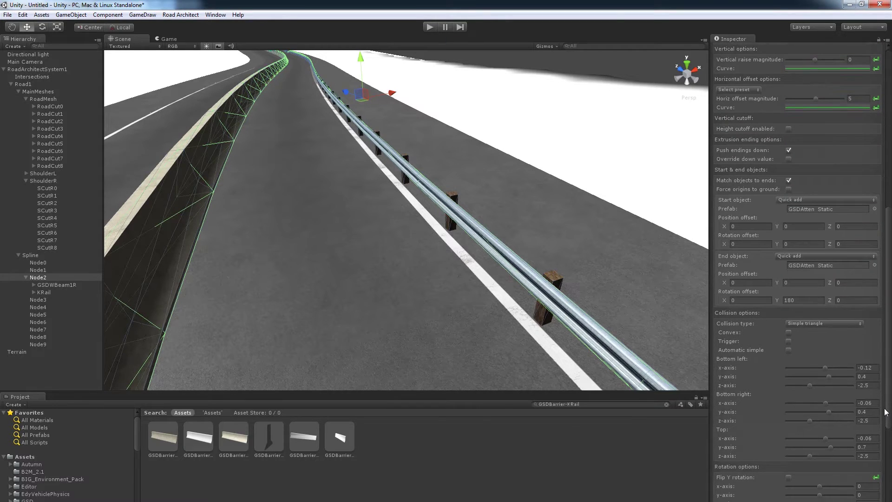
scroll(775, 254, up, 3)
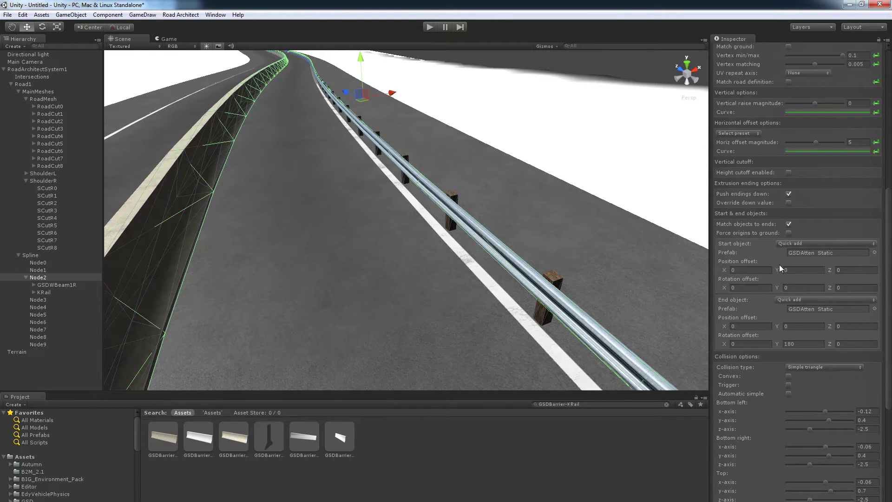
drag(815, 143, 816, 144)
alt+drag(548, 154, 496, 166)
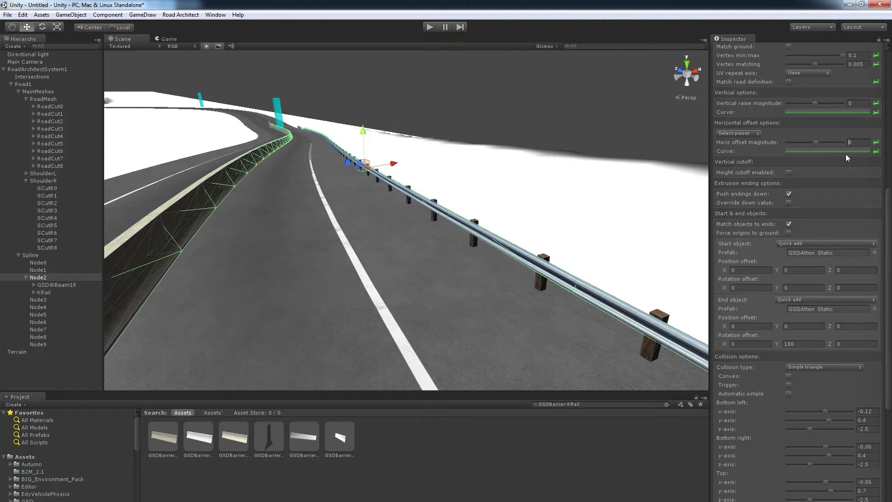
text(-)
alt+drag(535, 139, 654, 187)
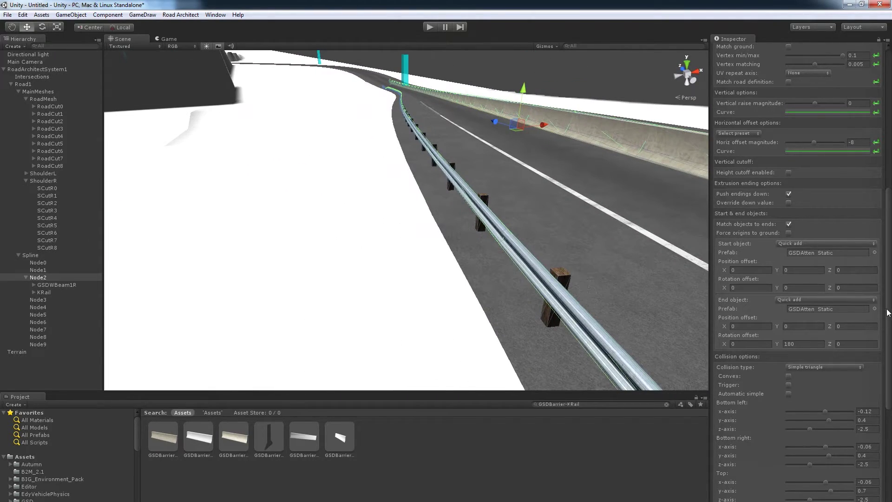
- Enable Flip Y rotation for the WBeam railing and view it along the road
scroll(887, 312, down, 8)
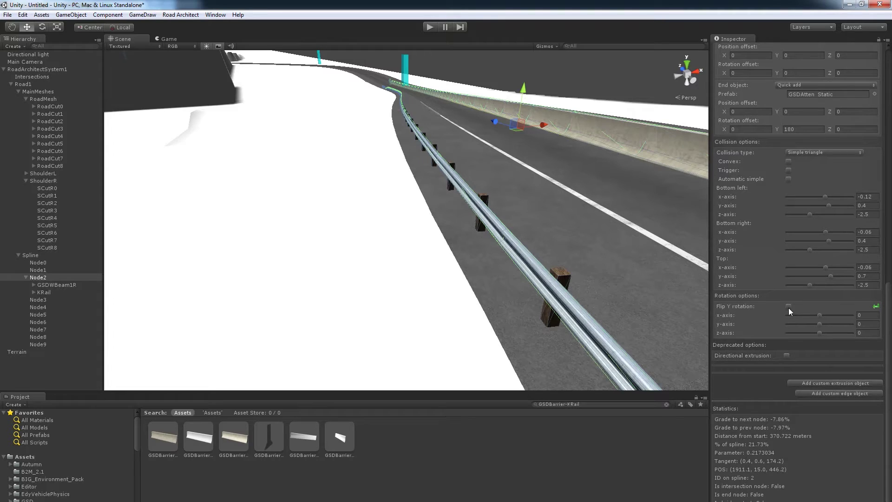
click(788, 307)
click(291, 328)
alt+drag(290, 329, 79, 268)
- Remove both the WBeam railing and the KRail from Node2 and view the cleared road
click(43, 278)
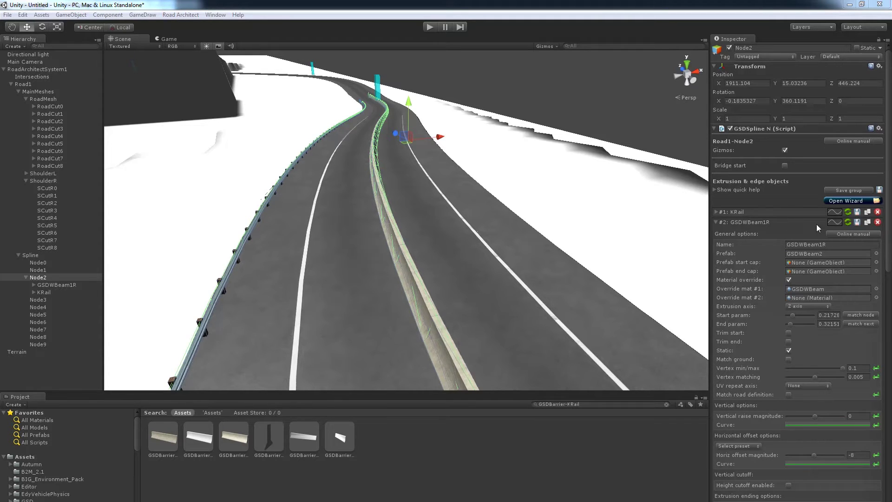
click(878, 223)
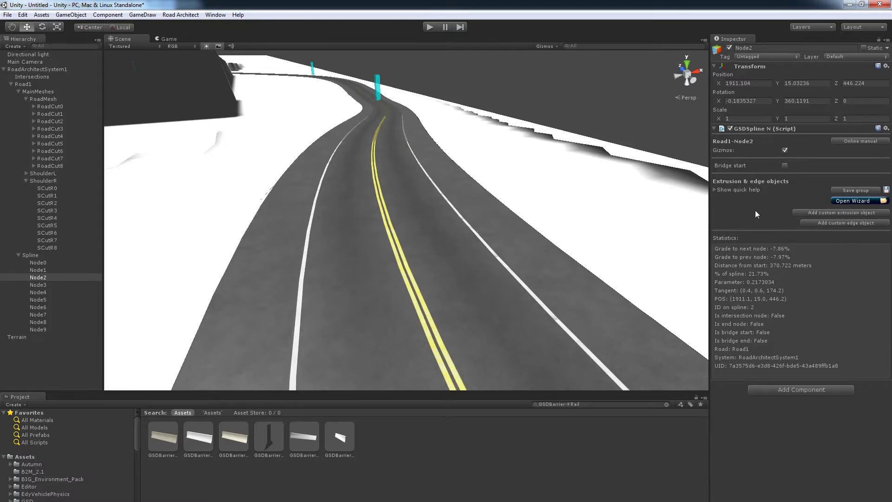
key(f)
right_drag(679, 253, 483, 255)
key(s)
key(d)
key(w)
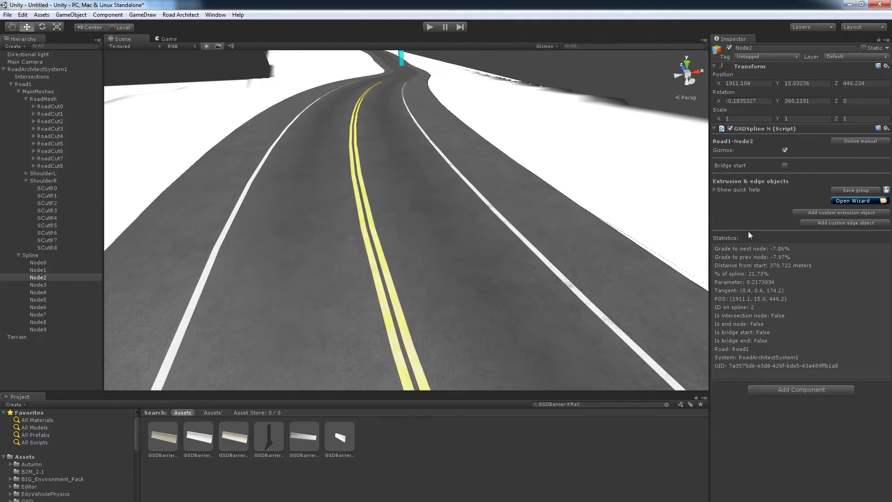
- Add the Streetlight Singleside edge object to Node2 from the wizard's Edge objects category and view it along the road
click(847, 200)
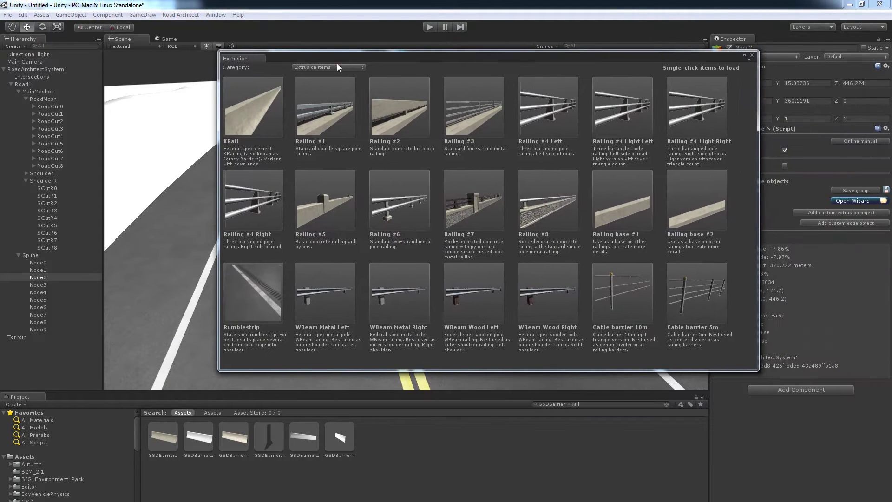
click(338, 67)
click(335, 89)
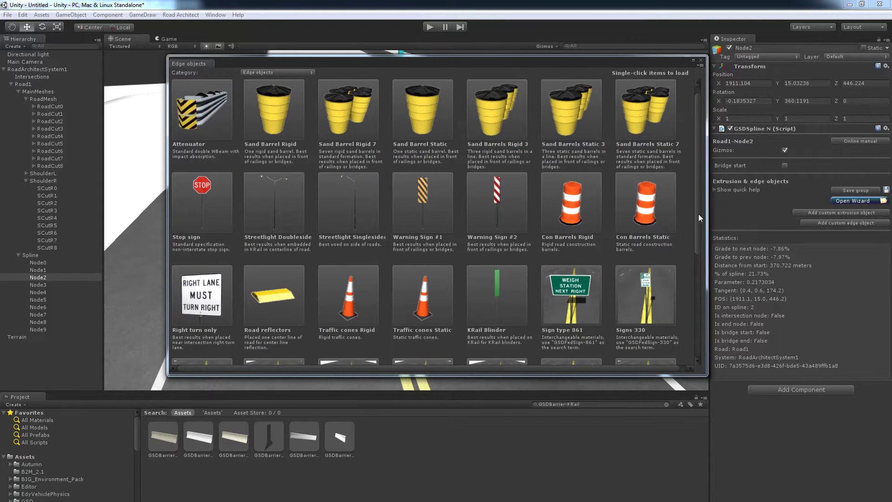
mouse_move(698, 214)
mouse_down()
mouse_move(702, 300)
mouse_move(697, 205)
mouse_up()
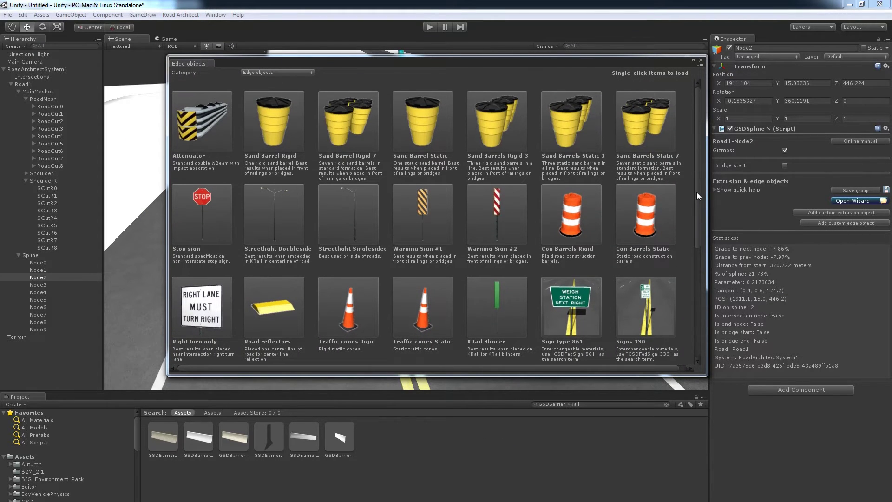
drag(698, 204, 676, 205)
click(352, 230)
right_drag(692, 246, 591, 213)
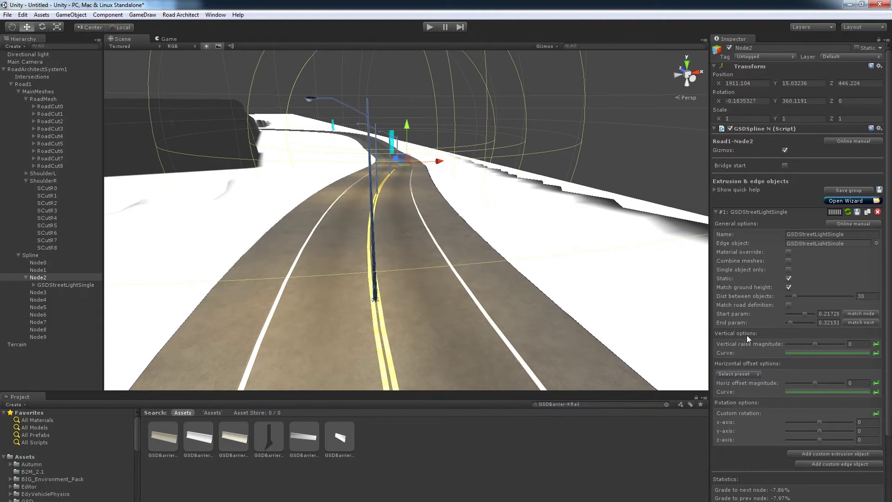
- Offset the streetlights horizontally with the preset Match shoulder right edge: 8.0 meters
click(755, 374)
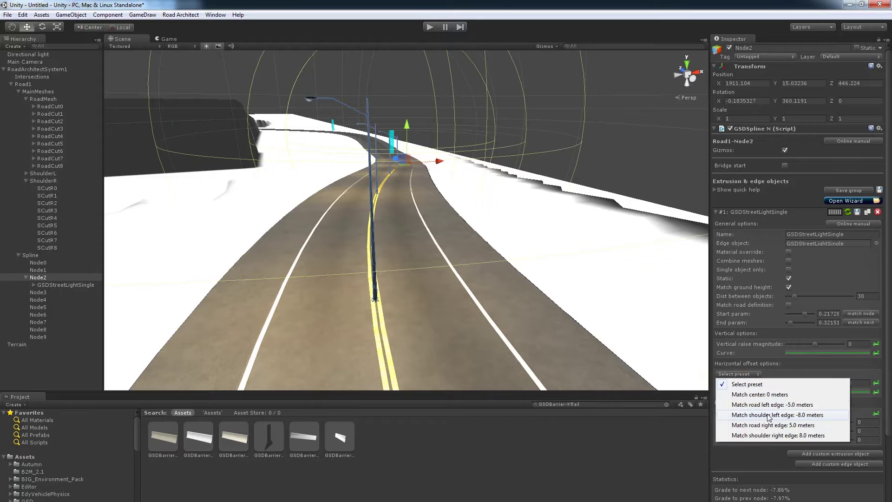
click(772, 435)
alt+drag(525, 298, 569, 284)
click(811, 236)
click(803, 235)
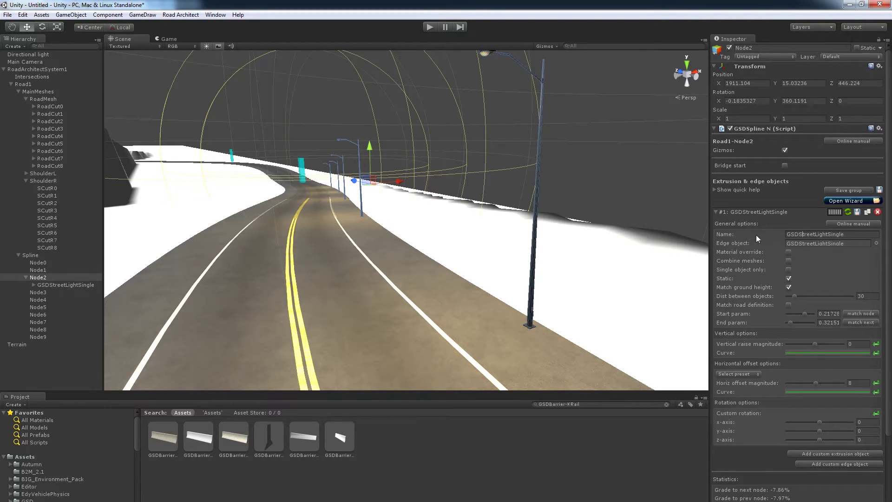
double_click(786, 235)
click(803, 235)
click(857, 233)
right_drag(338, 265, 363, 263)
right_drag(424, 258, 346, 269)
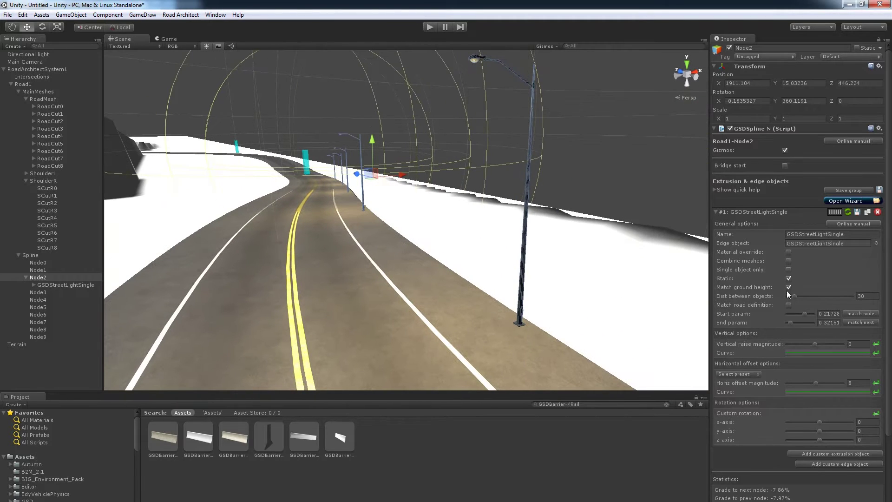
- Try combining the streetlight meshes and switch the Combine meshes option back off
click(788, 261)
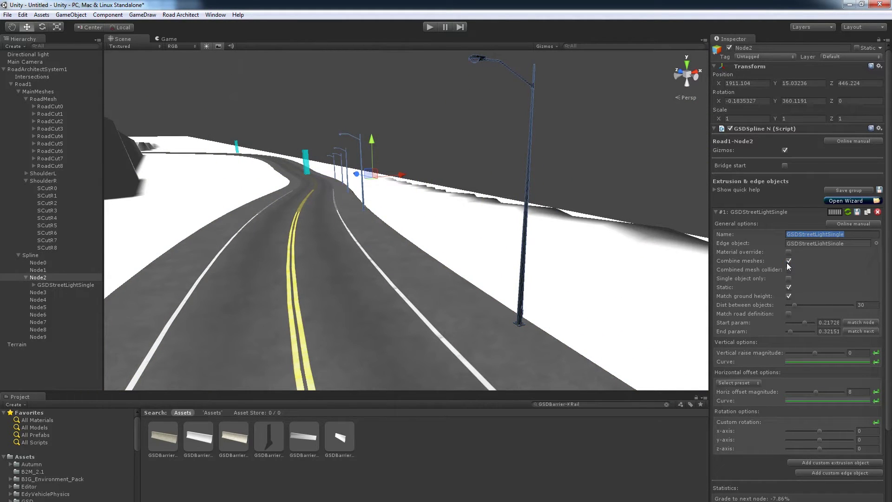
click(787, 262)
right_drag(514, 249, 453, 275)
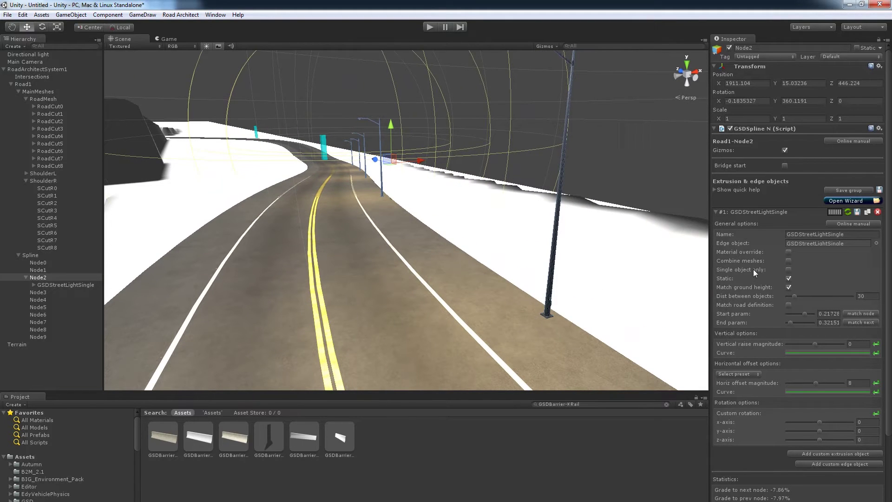
- Limit the streetlights to a single object and move its single location to 0.249
click(788, 269)
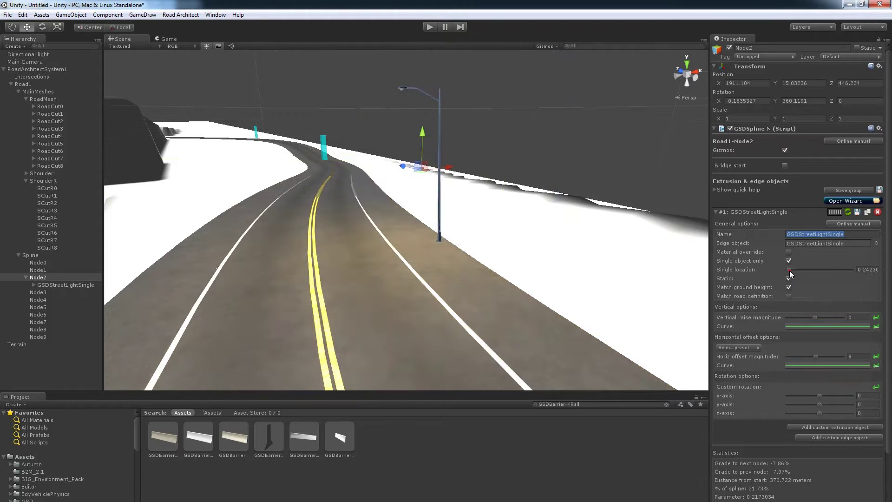
alt+drag(599, 286, 646, 283)
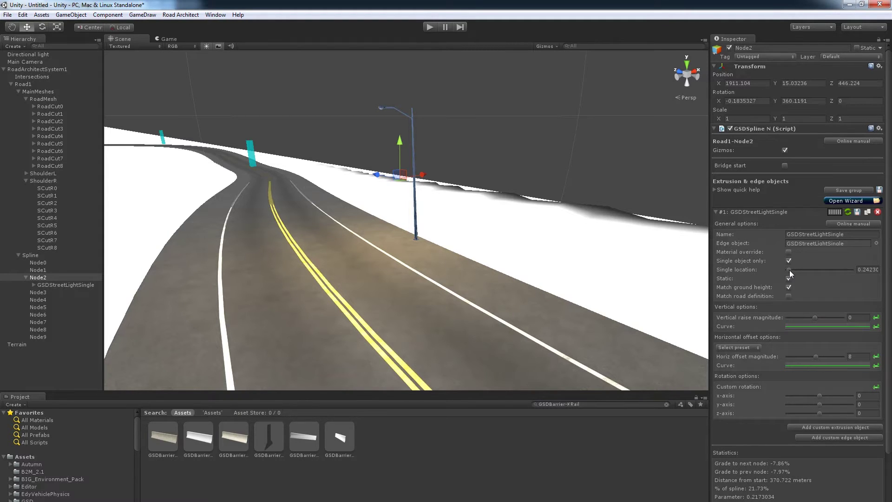
drag(790, 270, 790, 272)
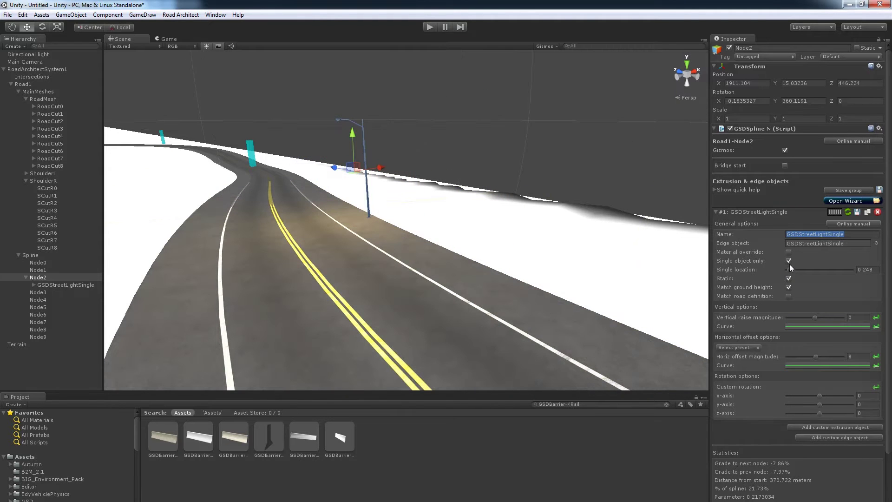
- Turn off Single object only and set the streetlights' start param to about 0.219
click(789, 261)
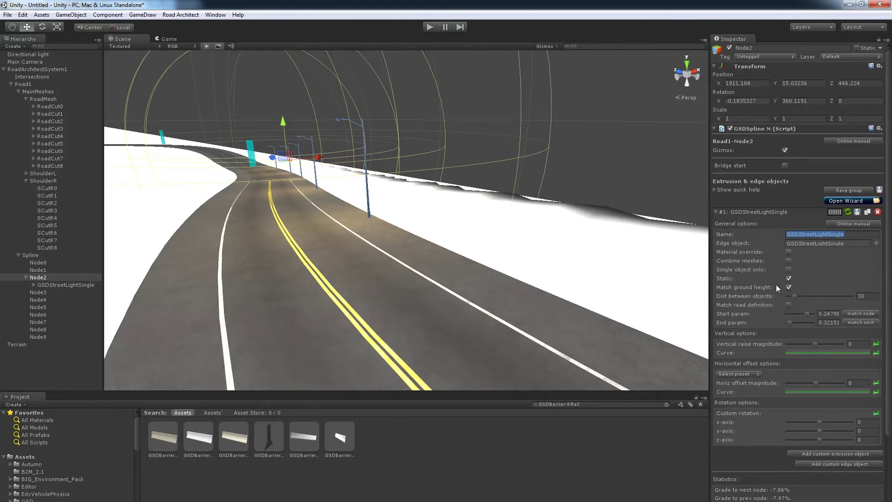
drag(806, 314, 804, 314)
right_drag(627, 318, 604, 315)
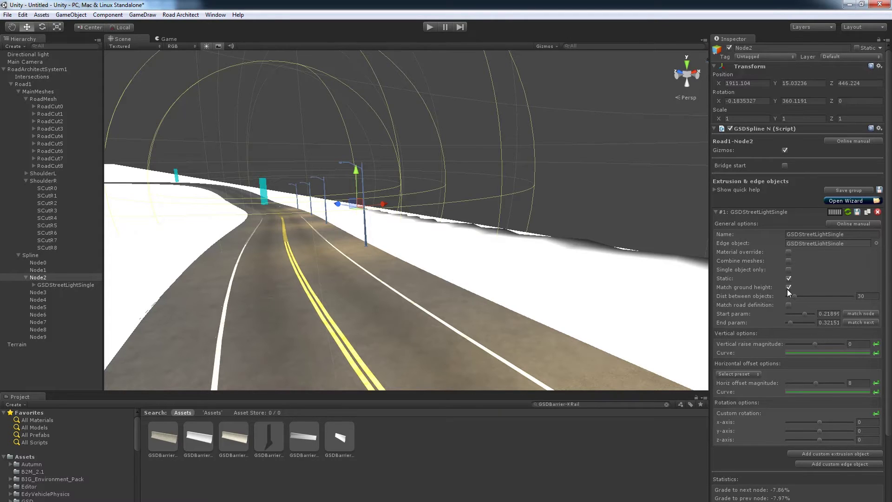
- Try a wider spacing of about 46 between the streetlights and set the distance back to 30
right_drag(496, 305, 571, 301)
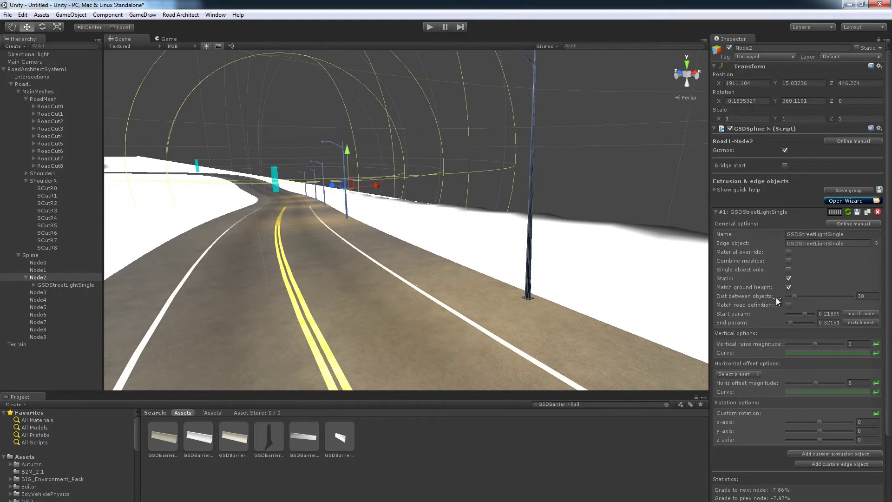
right_drag(622, 294, 646, 305)
drag(794, 297, 798, 300)
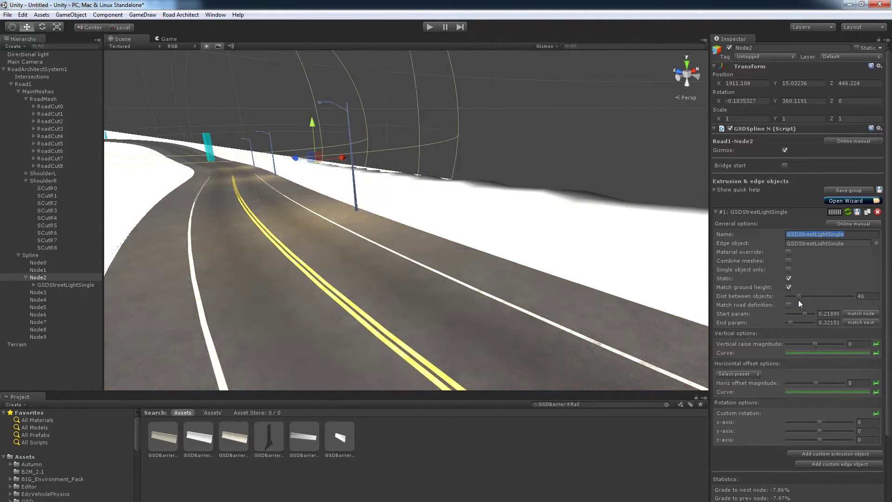
click(863, 296)
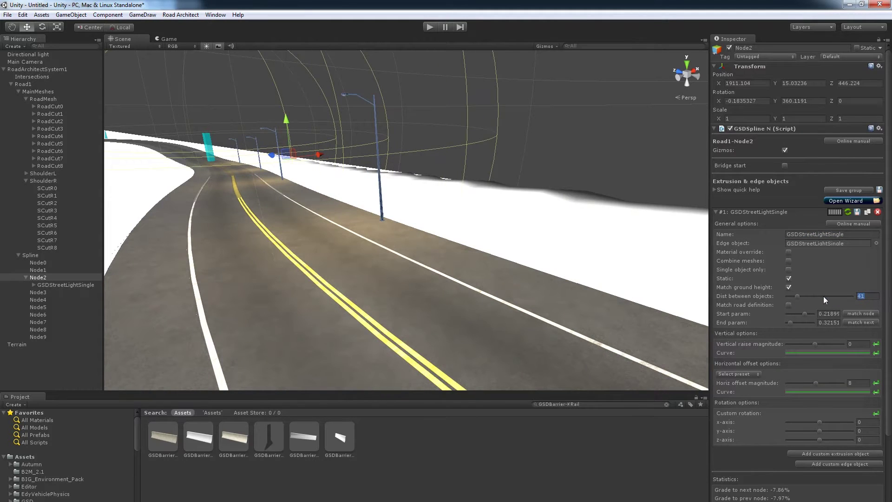
text(30)
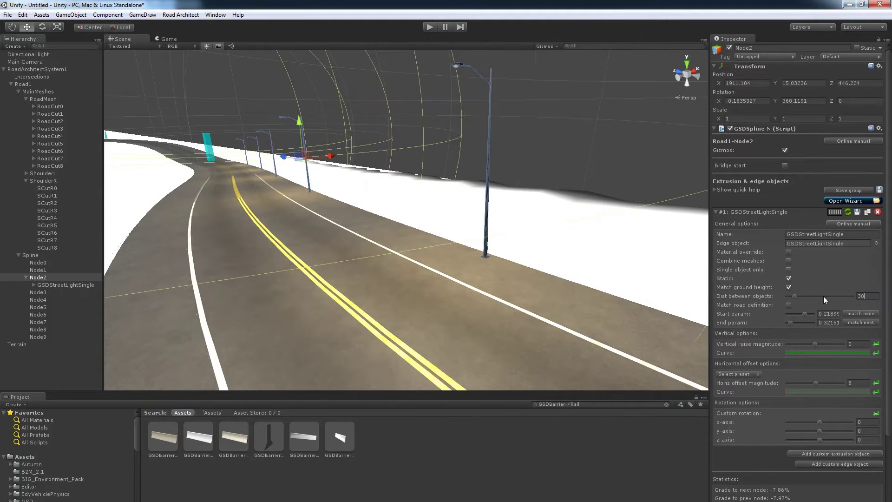
- Try Match road definition on the streetlights and switch the option back off
click(789, 305)
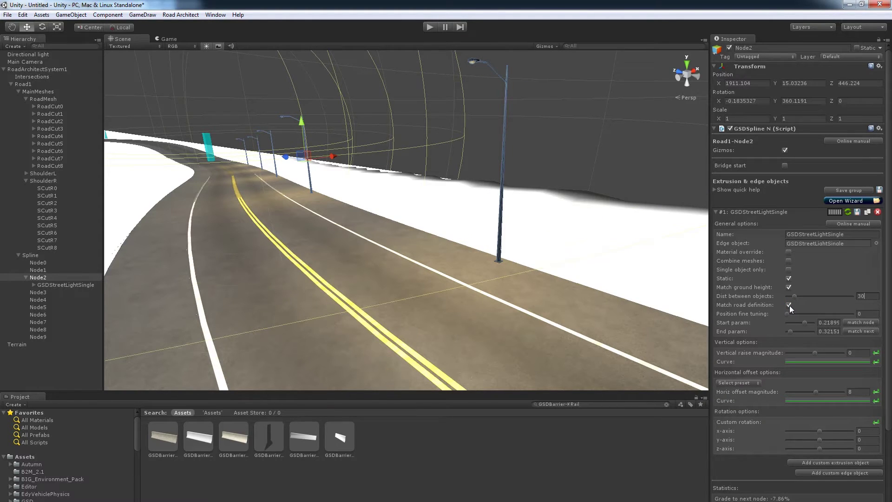
click(790, 305)
right_drag(515, 295, 704, 311)
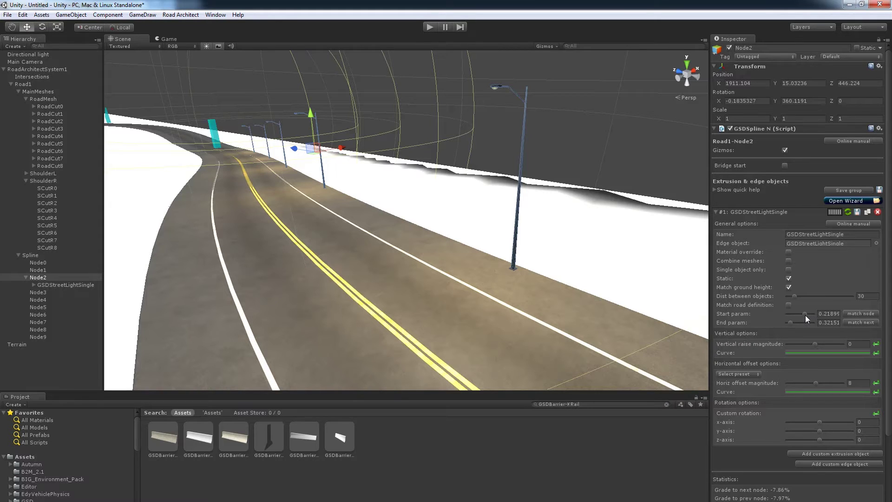
- Try a vertical raise of 9 with the arched curve preset and a raise of -17, resetting the magnitude to 0 and the curve to flat
right_drag(516, 298, 520, 329)
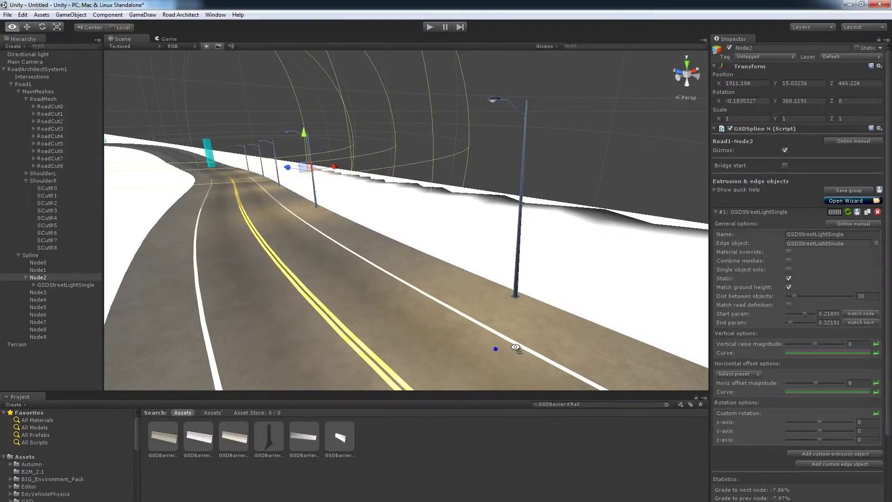
right_drag(496, 347, 481, 319)
drag(813, 344, 814, 345)
click(806, 352)
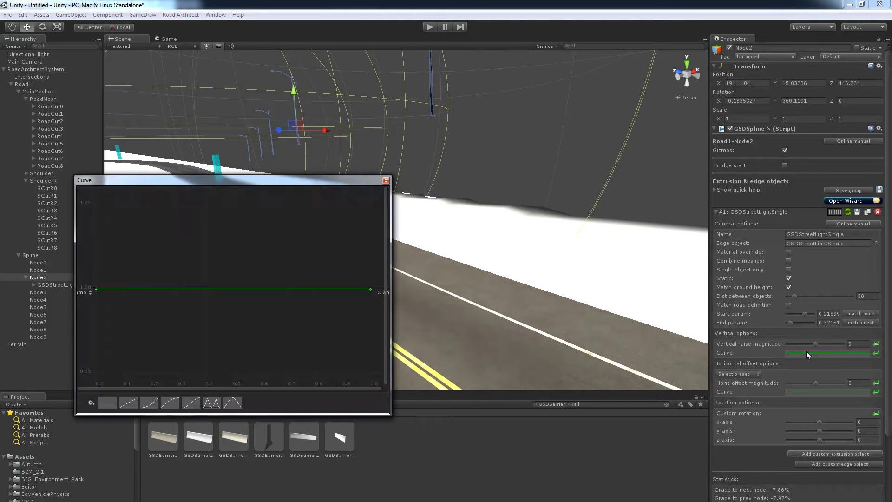
click(233, 403)
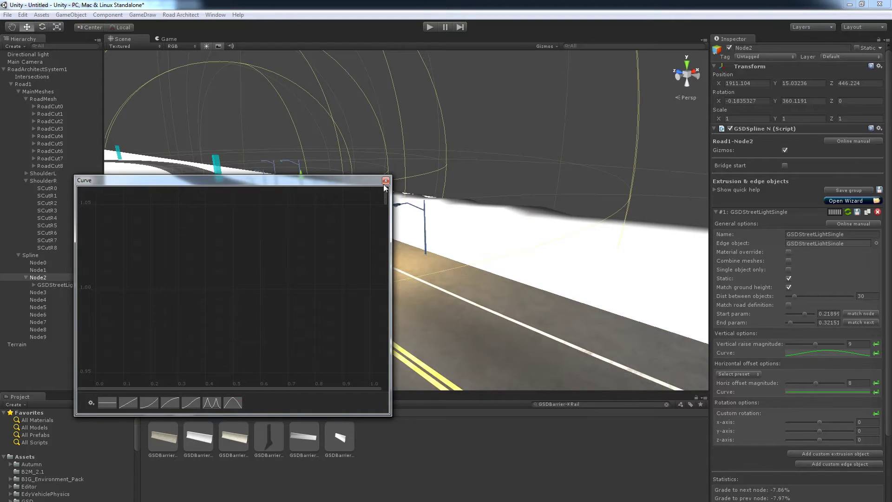
click(386, 181)
drag(815, 345, 812, 345)
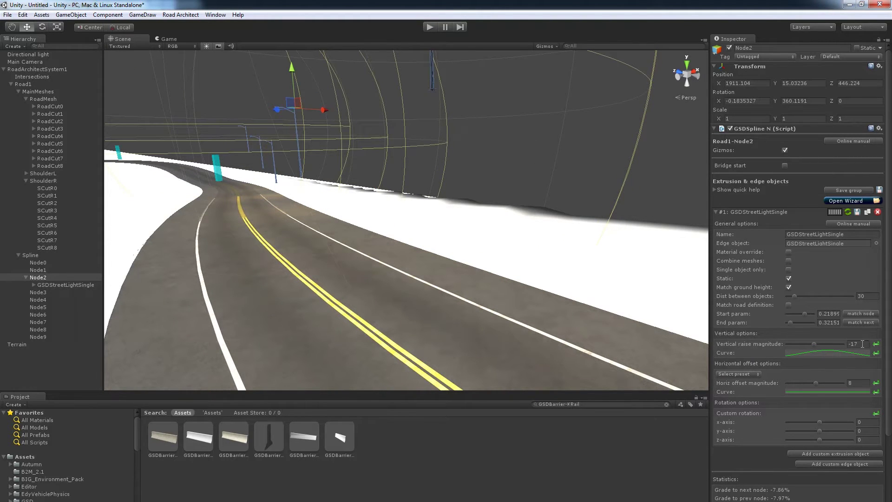
text(0)
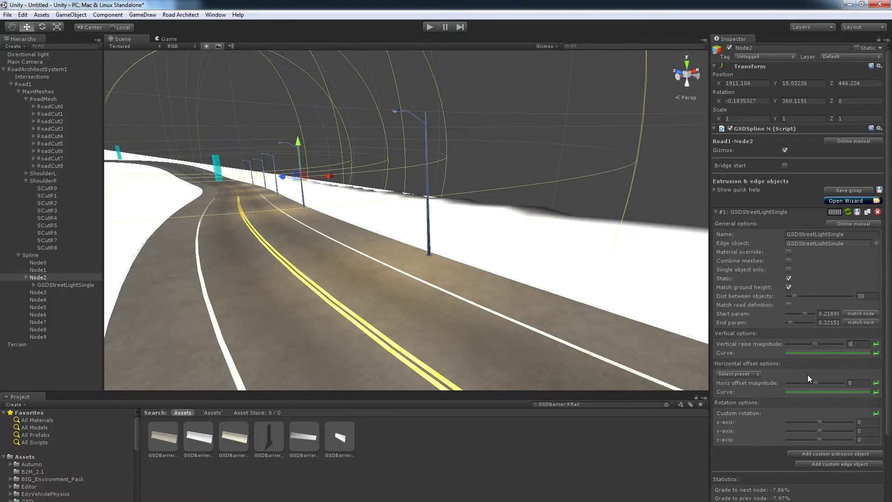
- Try different horizontal offsets for the streetlights and apply the arched preset to the horizontal offset curve
drag(815, 383, 815, 383)
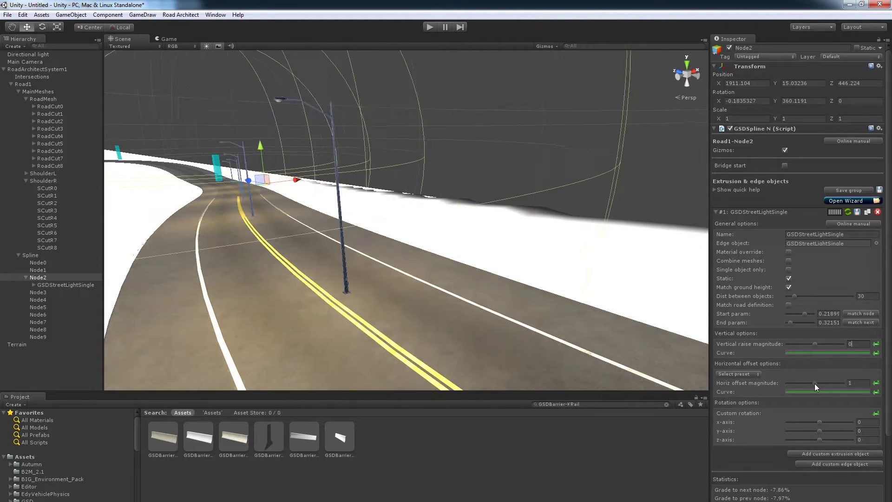
click(816, 392)
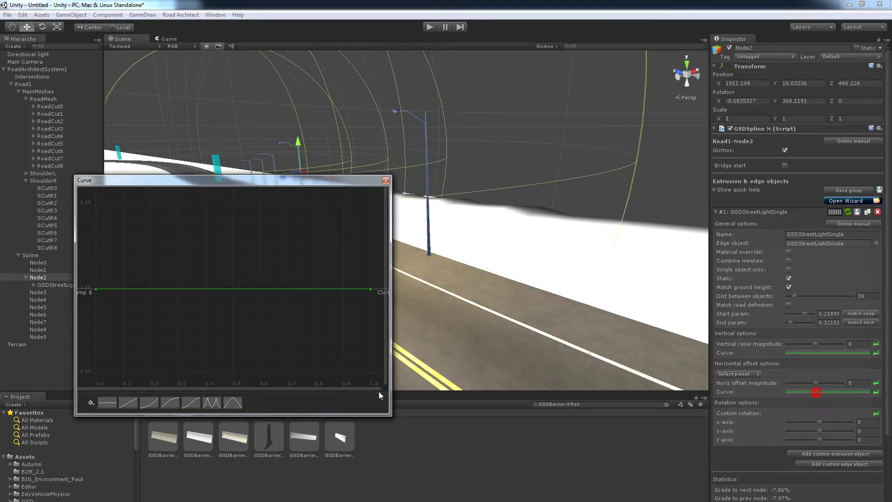
click(233, 402)
click(406, 205)
alt+drag(406, 205, 400, 247)
right_drag(400, 247, 400, 250)
- Set the streetlights' horizontal offset magnitude to 0 and reset the horizontal offset curve to flat
drag(817, 384, 815, 389)
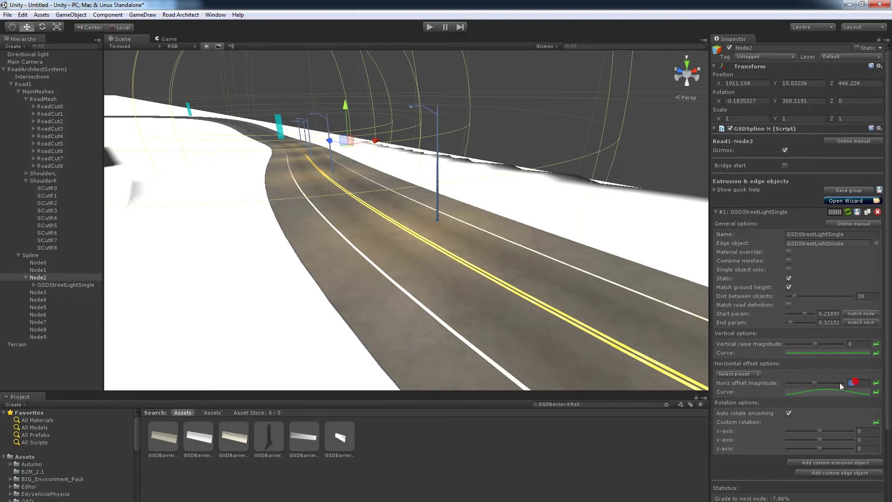
text(0)
click(876, 392)
right_drag(582, 334, 514, 308)
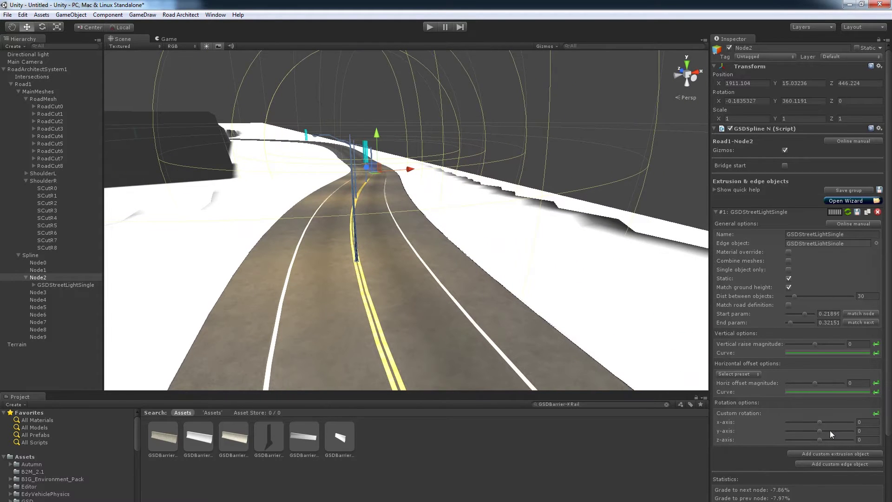
- Try rotating the streetlights about the y-axis and reset their custom rotation
right_drag(505, 302, 577, 353)
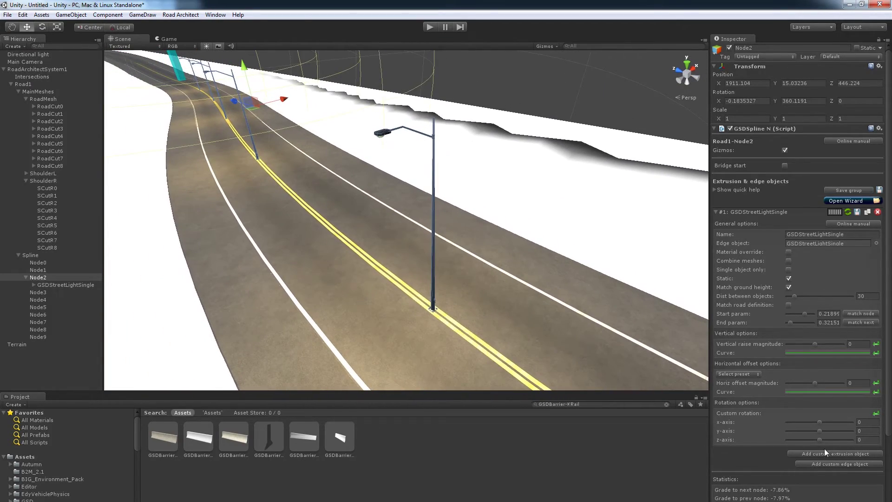
mouse_move(819, 429)
mouse_down()
mouse_move(775, 429)
mouse_move(837, 433)
mouse_move(815, 434)
mouse_up()
click(876, 414)
key(d)
right_drag(566, 300, 503, 275)
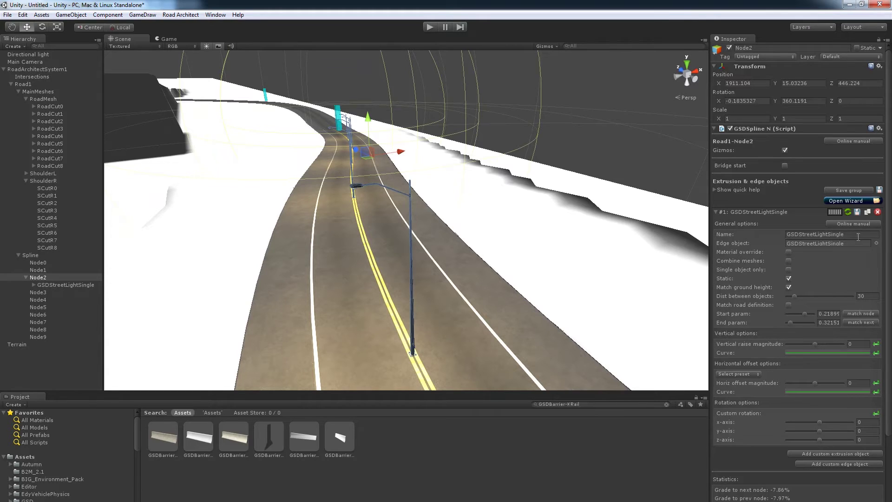
- Replace Node2's streetlights with the Traffic cones Rigid edge object from the wizard and view the cones along the road
click(878, 212)
click(850, 200)
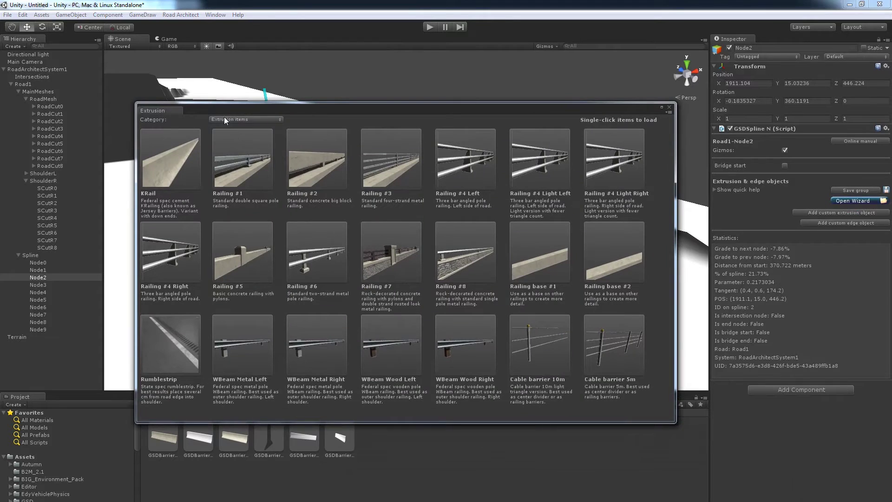
click(245, 118)
click(255, 108)
drag(255, 108, 220, 77)
click(209, 87)
click(202, 107)
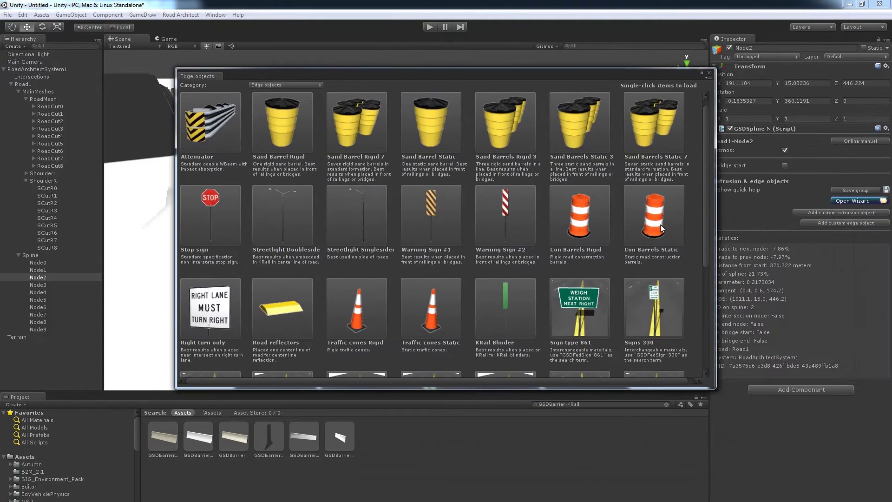
scroll(710, 214, down, 2)
drag(707, 244, 706, 258)
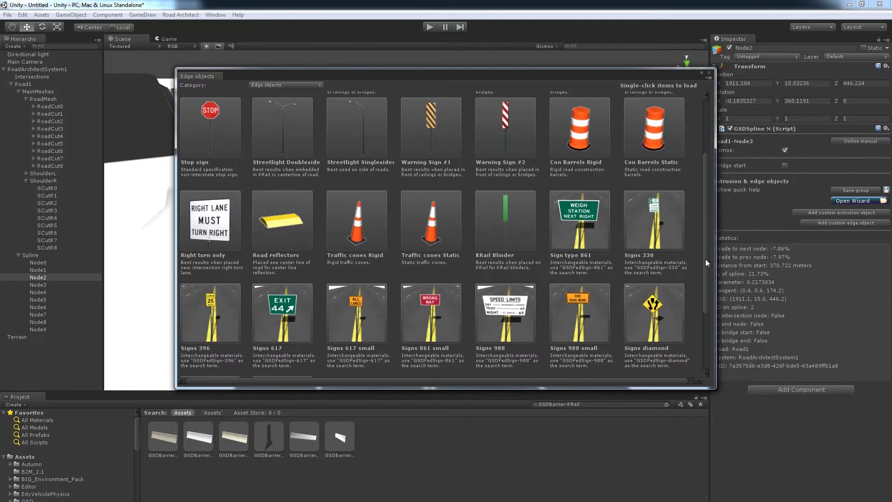
click(363, 220)
right_drag(447, 255, 469, 261)
right_drag(570, 246, 267, 258)
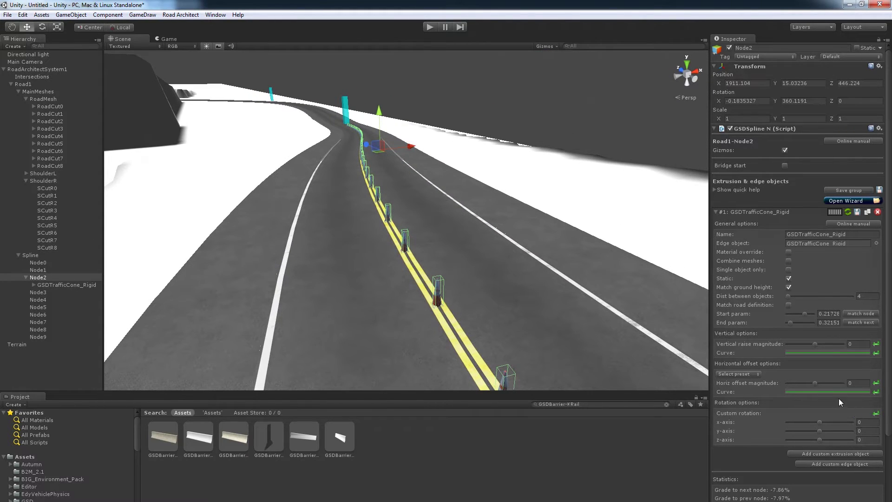
- Apply the ease-in preset to the traffic cones' horizontal offset curve and try horizontal offset magnitudes of 13 and -10
click(825, 393)
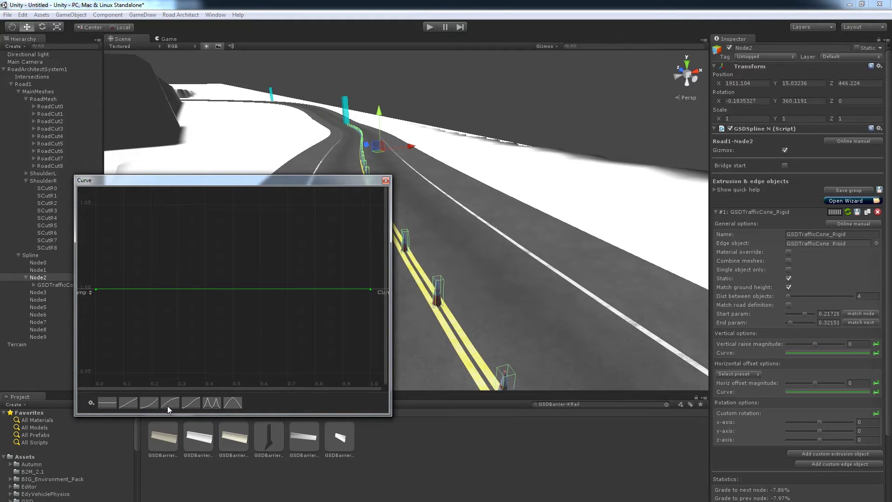
click(169, 403)
click(192, 403)
click(149, 402)
click(385, 180)
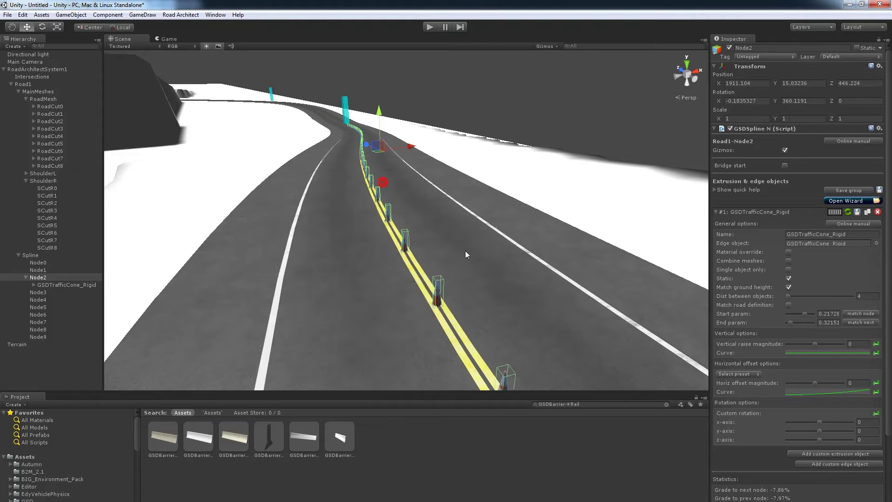
drag(812, 384, 815, 384)
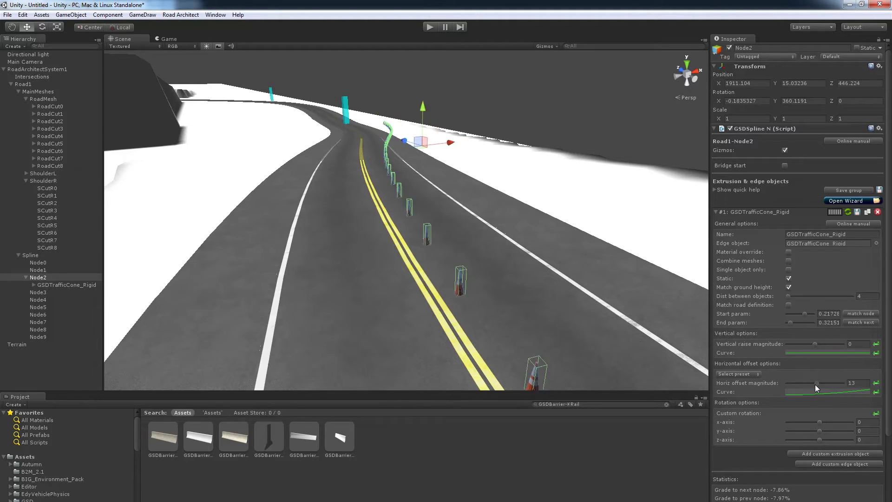
drag(813, 383, 812, 383)
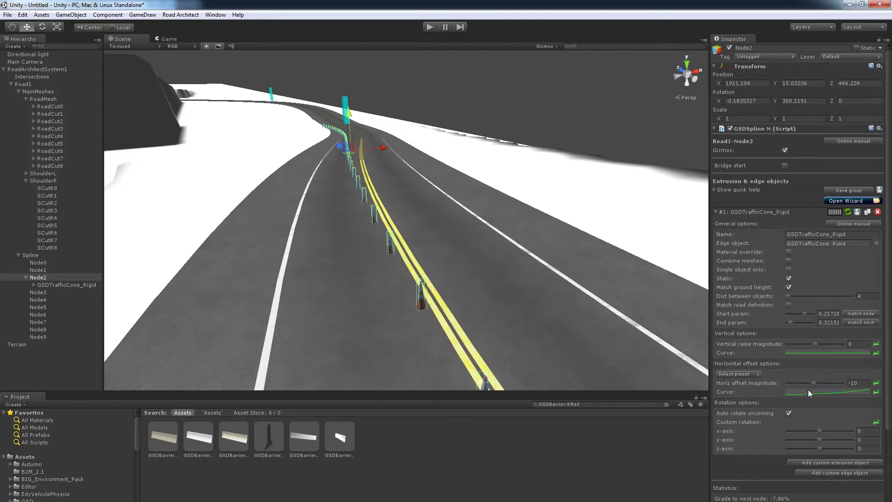
- Try the linear preset on the cones' horizontal offset curve, apply the arched preset and adjust the horizontal offset magnitude
click(807, 393)
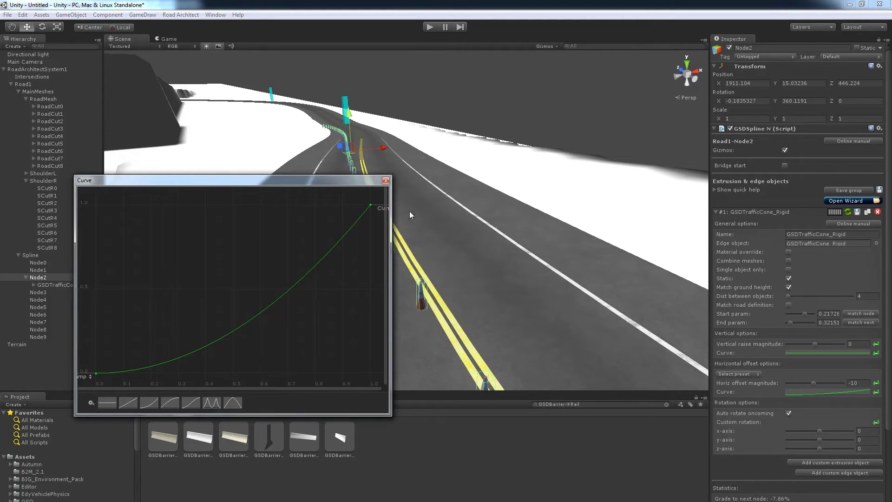
click(385, 181)
click(807, 391)
click(128, 403)
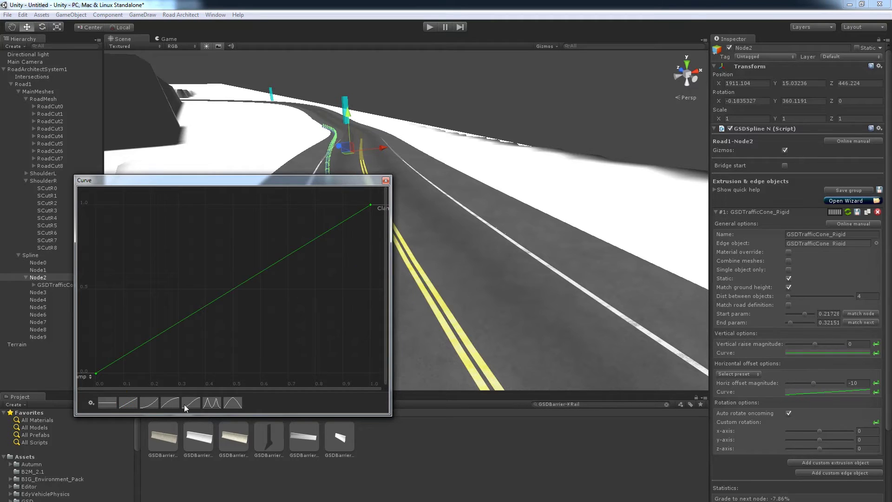
click(234, 404)
click(385, 180)
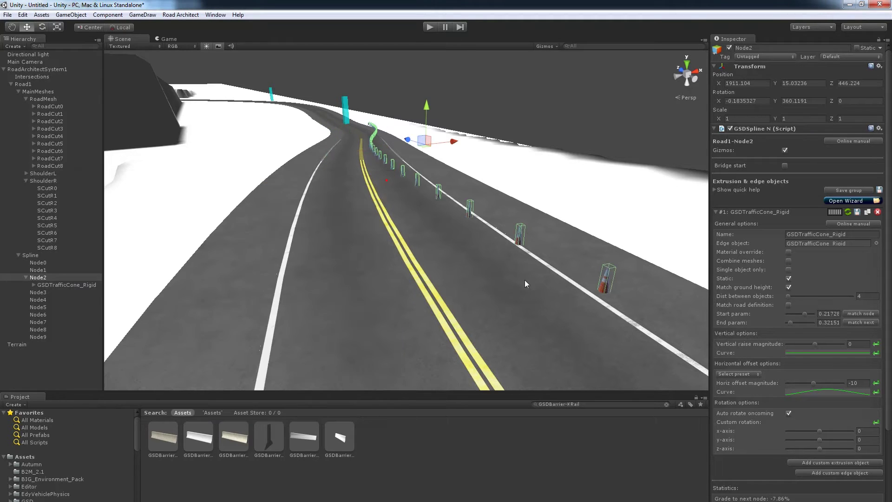
drag(813, 383, 816, 383)
- View the offset cones along the road and remove the traffic cone object from Node2
click(263, 307)
right_drag(265, 307, 733, 235)
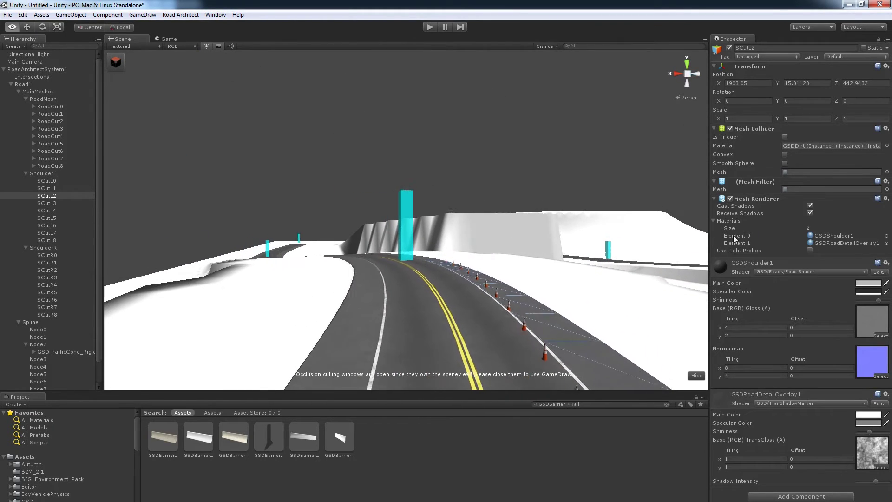
click(403, 238)
right_drag(403, 239, 881, 227)
click(877, 213)
right_drag(520, 223, 650, 212)
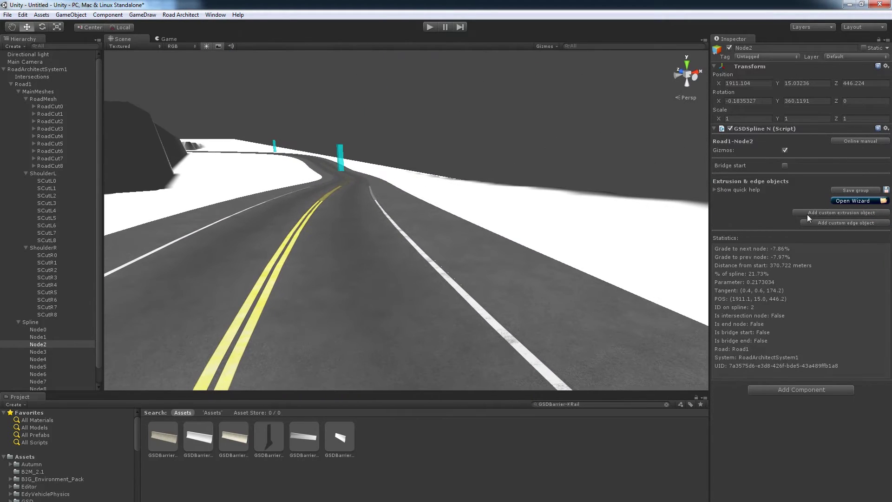
- Browse the wizard's edge objects and add Signs 396 to Node2
click(841, 201)
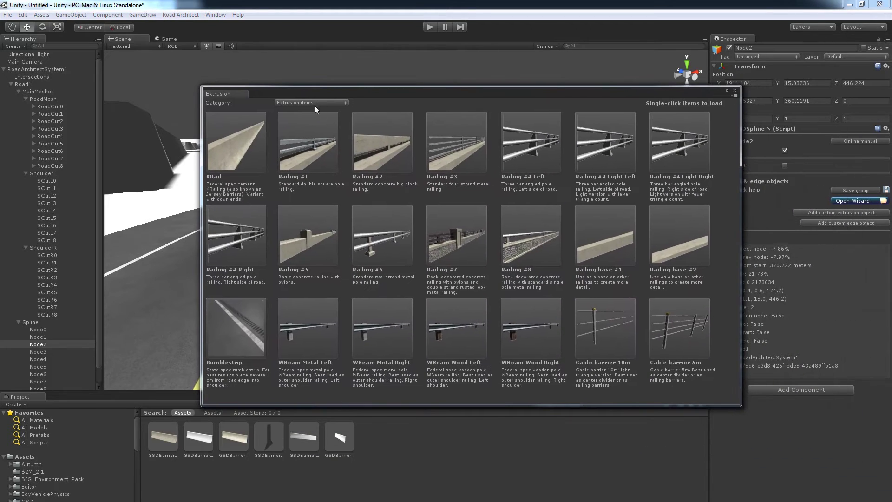
click(314, 105)
click(296, 122)
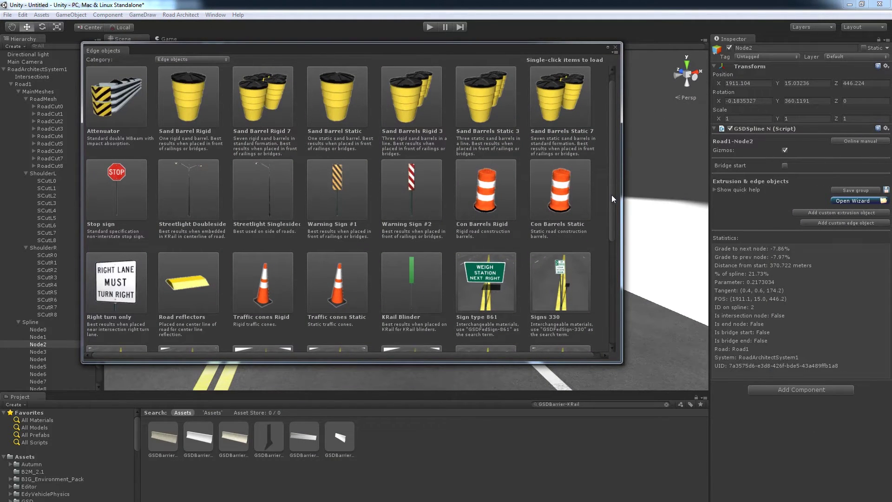
drag(612, 195, 605, 293)
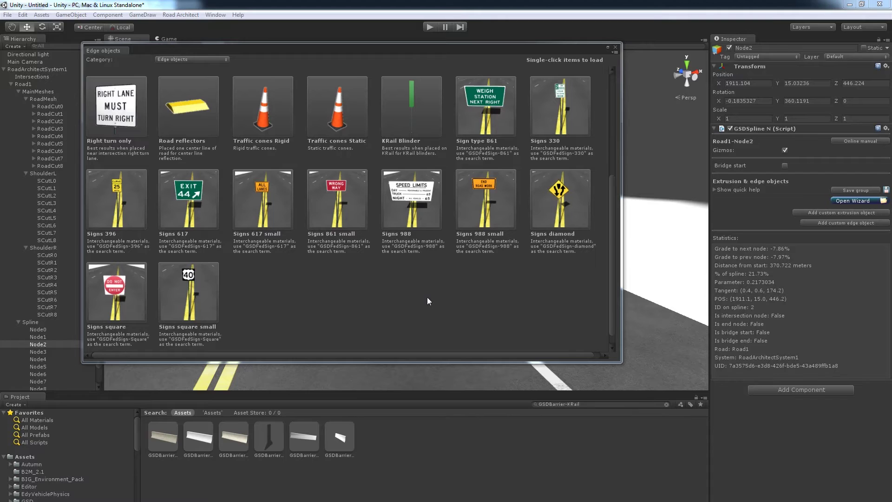
mouse_move(612, 266)
mouse_down()
mouse_move(613, 249)
mouse_move(612, 268)
mouse_move(620, 252)
mouse_move(613, 263)
mouse_up()
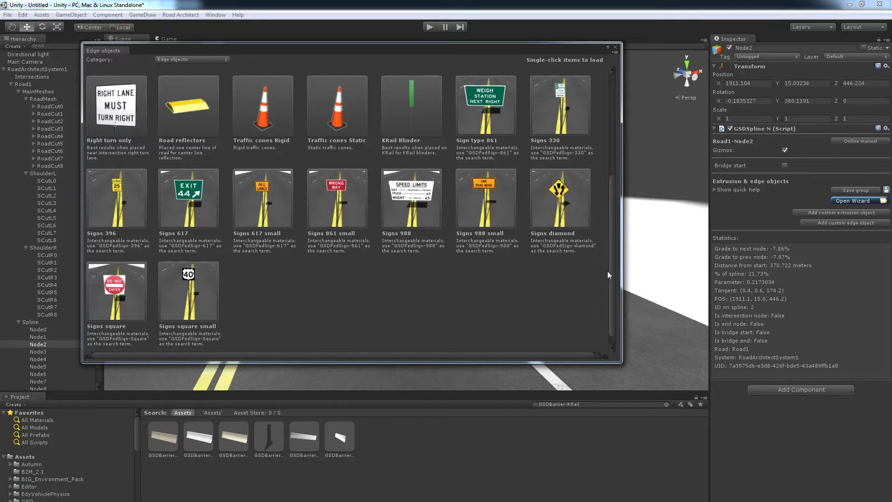
mouse_move(613, 269)
mouse_down()
mouse_move(607, 245)
mouse_move(600, 266)
mouse_up()
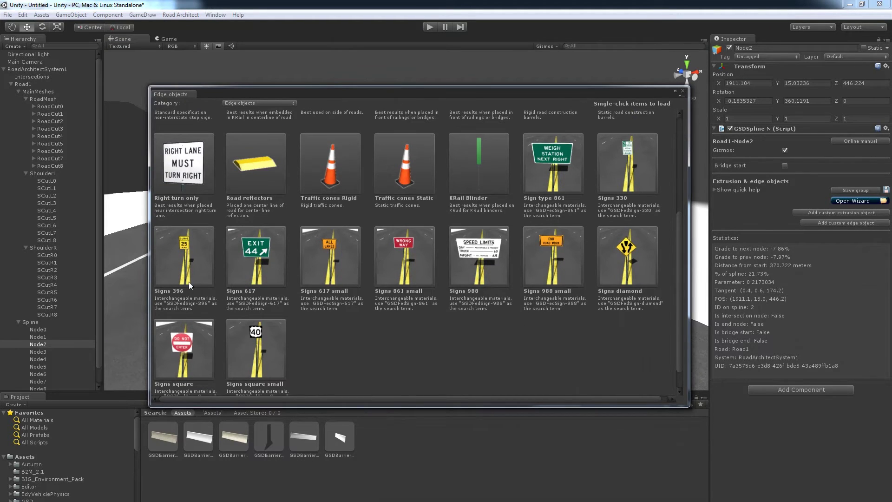
click(193, 273)
- Search materials with the sign's term GSDFedSign-396 and assign GSDFedSign-396-SpeedLimit50 as override material #1
click(844, 261)
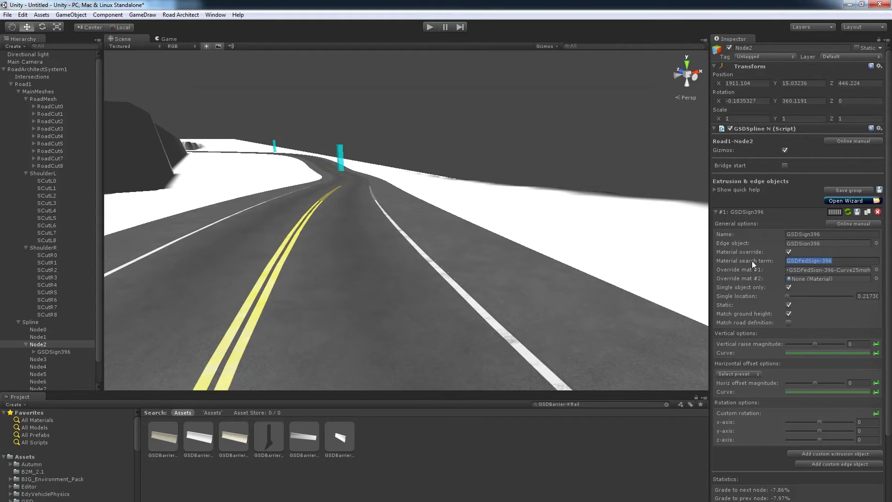
drag(837, 260, 740, 256)
drag(837, 261, 783, 262)
key(ctrl+c)
click(877, 270)
click(409, 154)
key(ctrl+v)
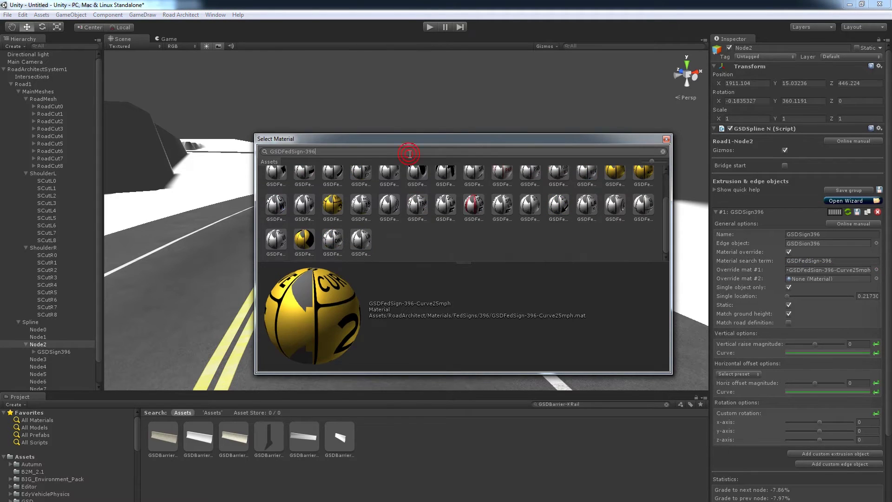
drag(667, 228, 666, 190)
click(447, 255)
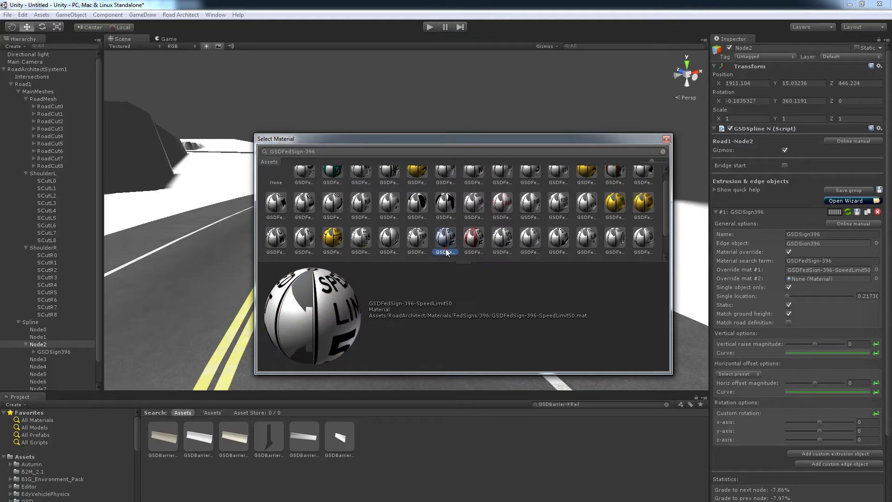
drag(298, 352, 377, 274)
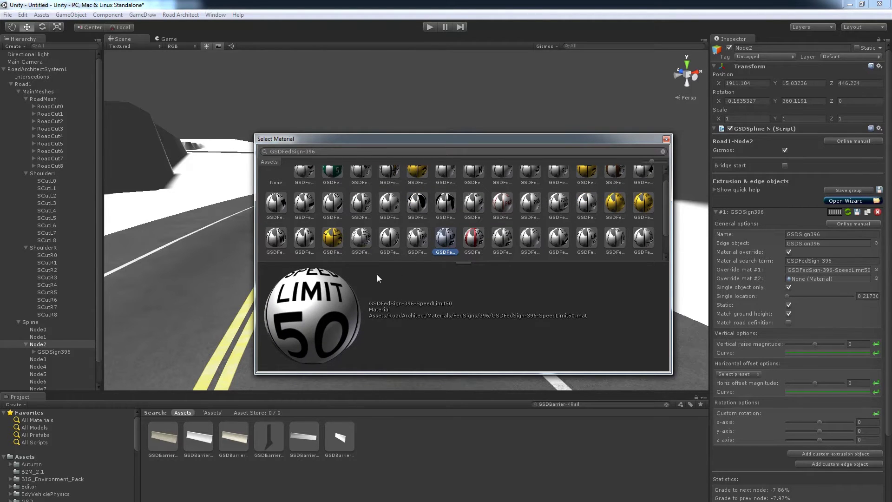
double_click(449, 241)
- Set the speed limit sign's single location along the spline to 0.228
right_drag(390, 275, 585, 341)
drag(786, 294, 788, 297)
right_drag(453, 265, 353, 259)
key(s)
- Try the shoulder right edge offset preset on the sign and apply the shoulder left edge preset of -8.0 meters
click(734, 376)
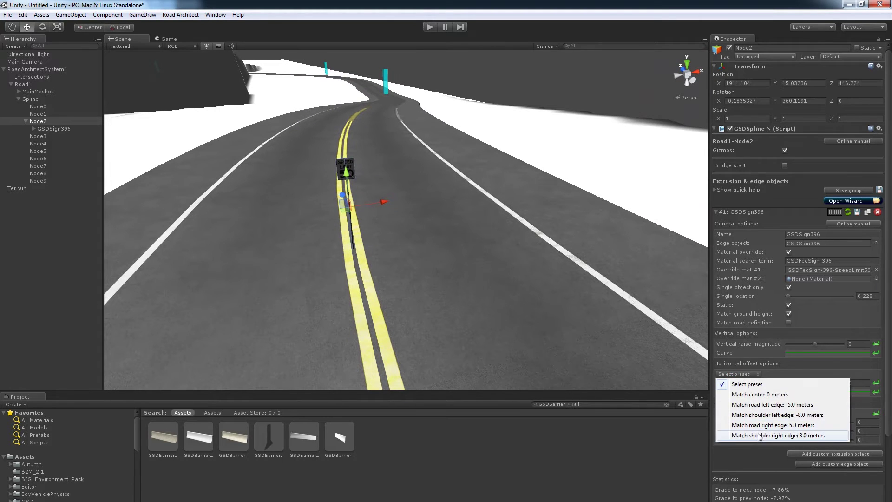
click(758, 435)
right_drag(578, 309, 484, 279)
click(736, 375)
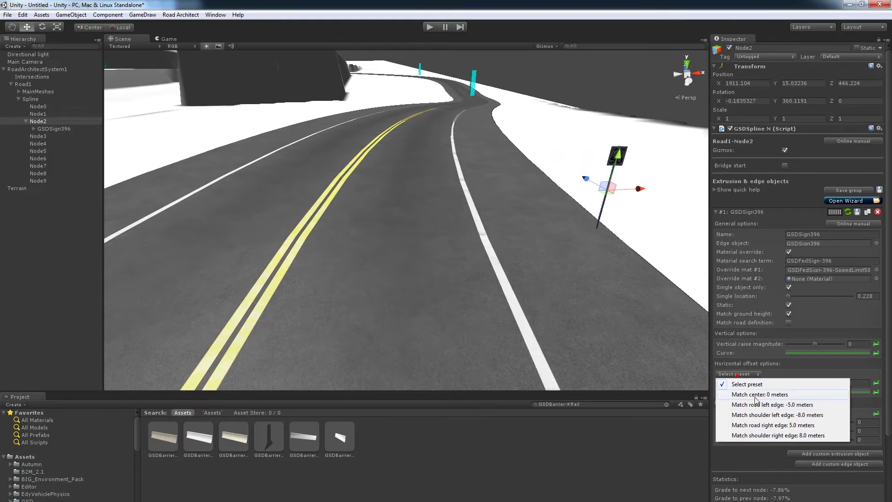
click(753, 426)
right_drag(581, 319, 142, 284)
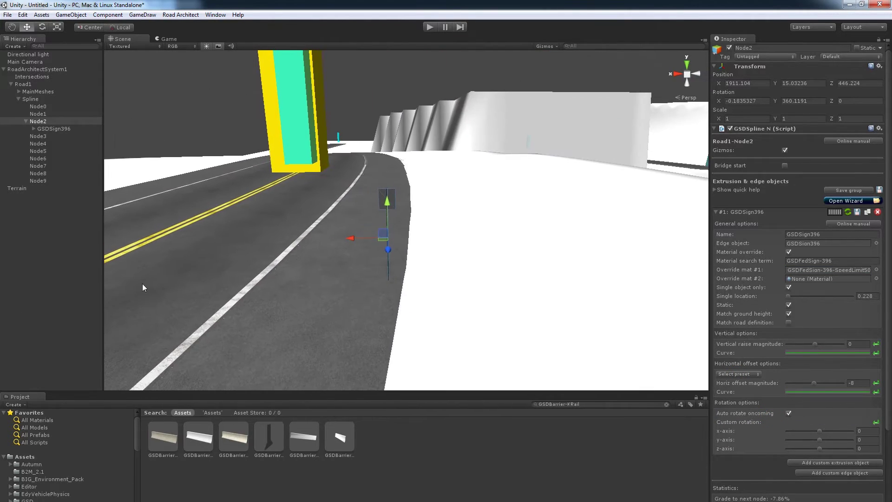
right_drag(486, 300, 475, 296)
- Disable auto rotate oncoming for the sign and set its custom y-axis rotation to 180
click(789, 414)
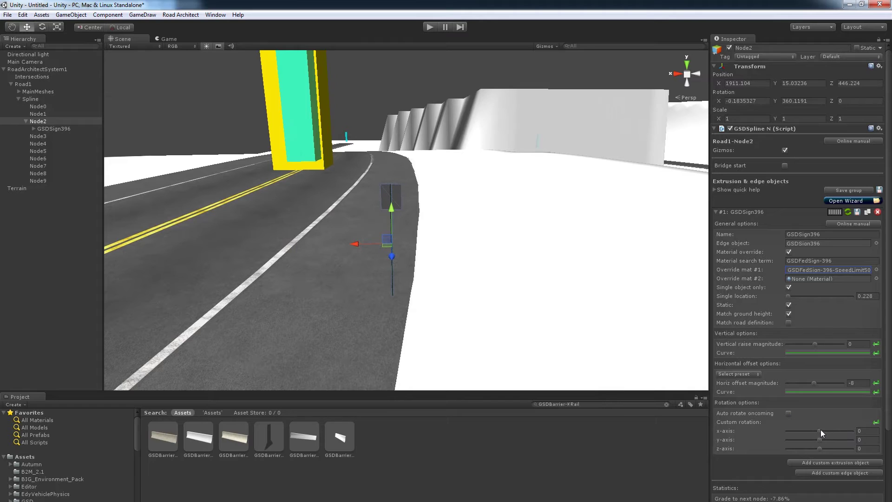
drag(821, 441, 837, 441)
click(872, 441)
text(180)
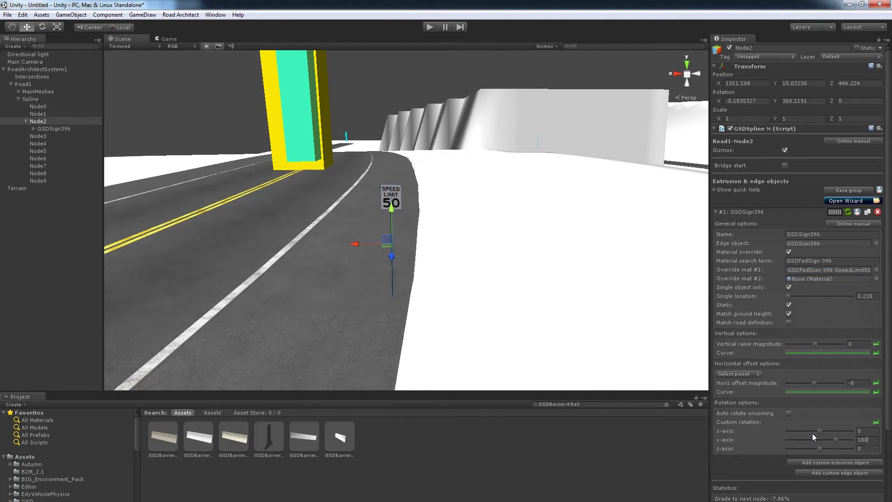
alt+drag(435, 277, 518, 290)
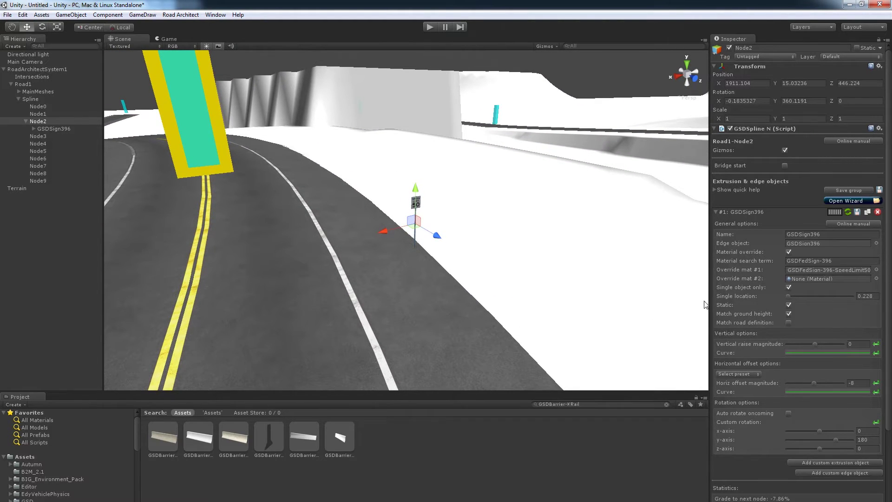
alt+drag(598, 324, 581, 326)
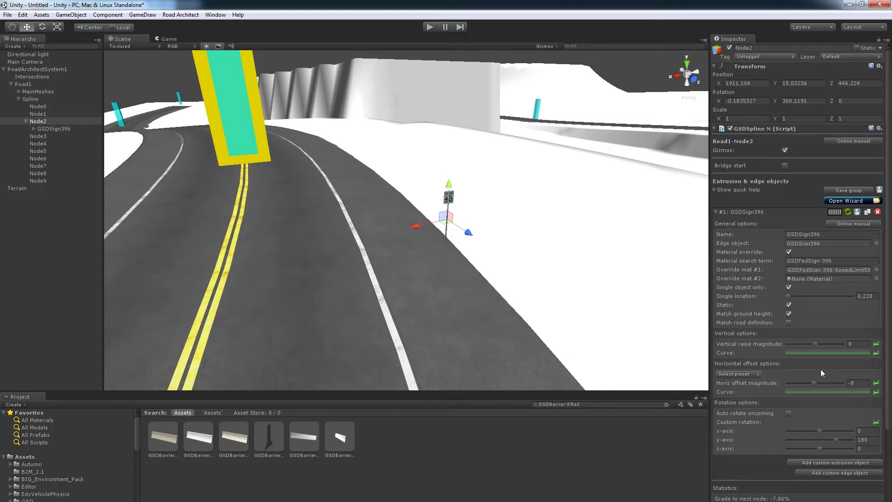
- Try repeating the speed limit sign along the road by disabling Single object only, and restore the single-object option
click(788, 287)
alt+drag(497, 317, 488, 241)
key(w)
right_drag(488, 242, 483, 240)
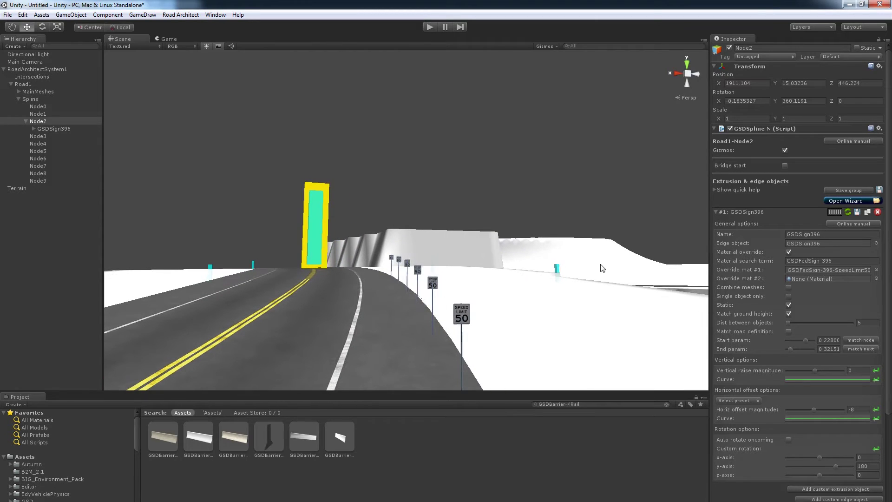
click(788, 296)
- Select Node5 at the road's bend and add the Left turn wbeams group from the wizard's Other groups category
alt+drag(505, 287, 517, 346)
mouse_move(517, 347)
alt+mouse_down()
mouse_move(522, 323)
mouse_move(528, 339)
alt+mouse_up()
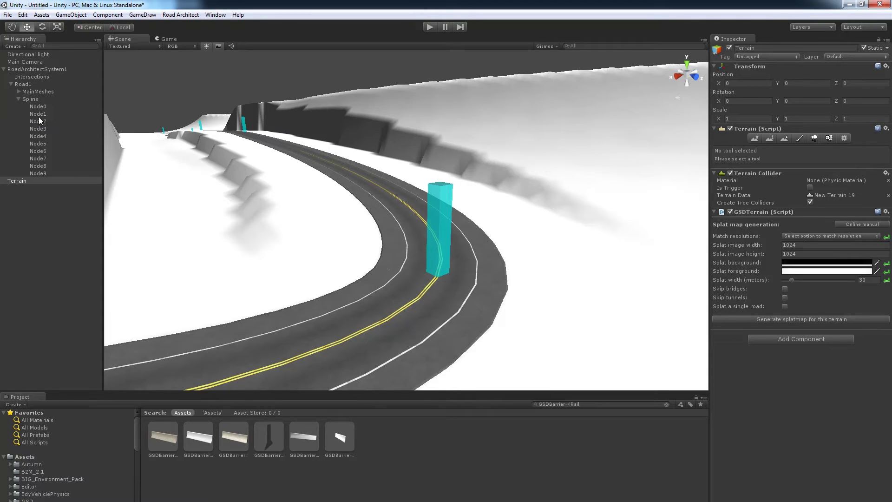
click(442, 209)
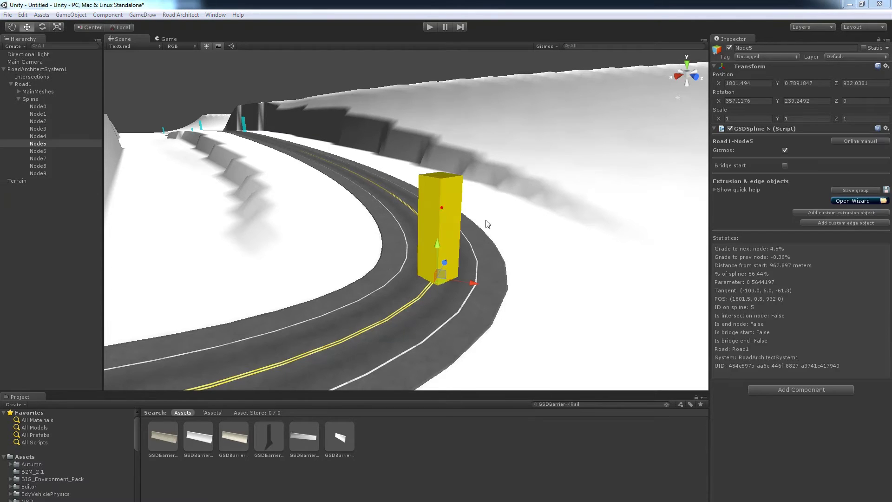
click(853, 200)
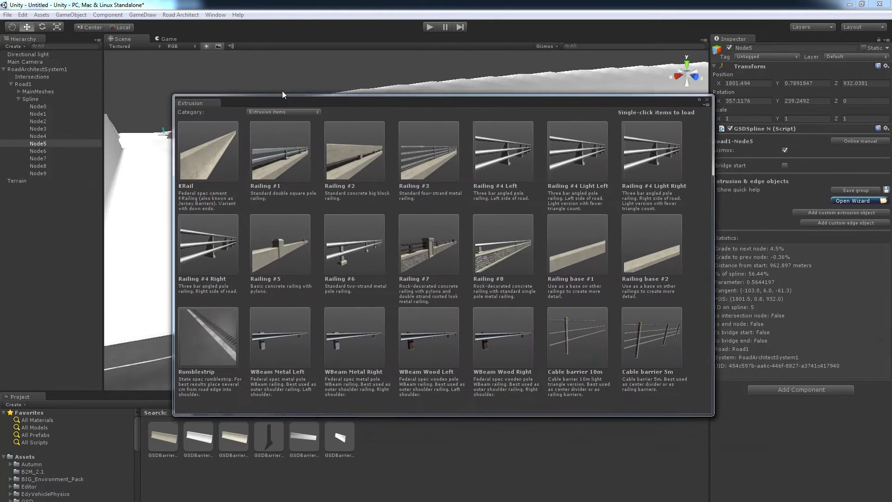
drag(286, 99, 264, 68)
click(248, 79)
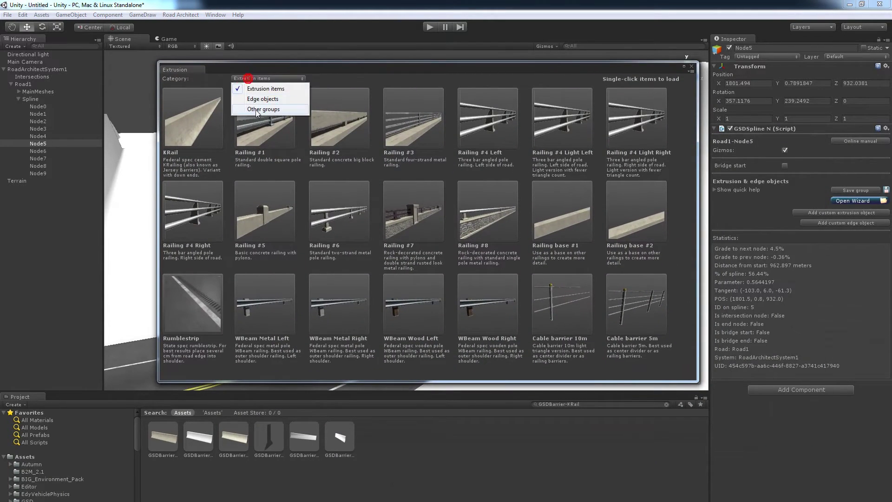
click(255, 110)
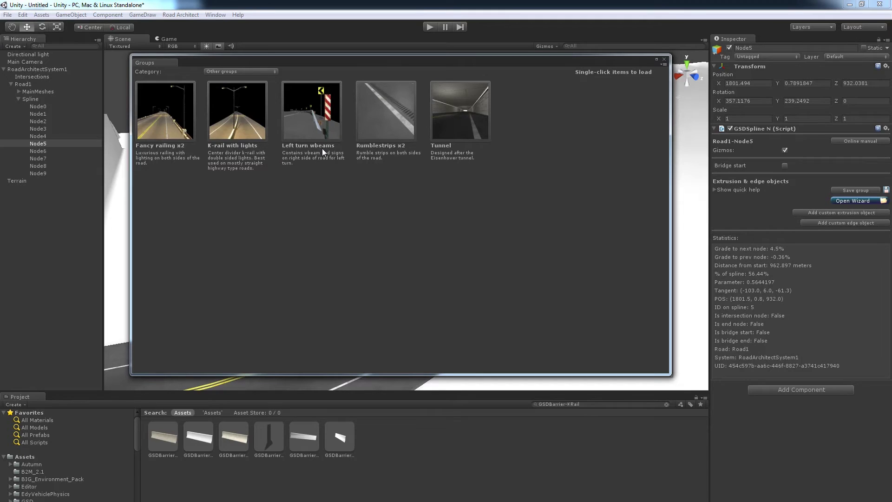
click(316, 133)
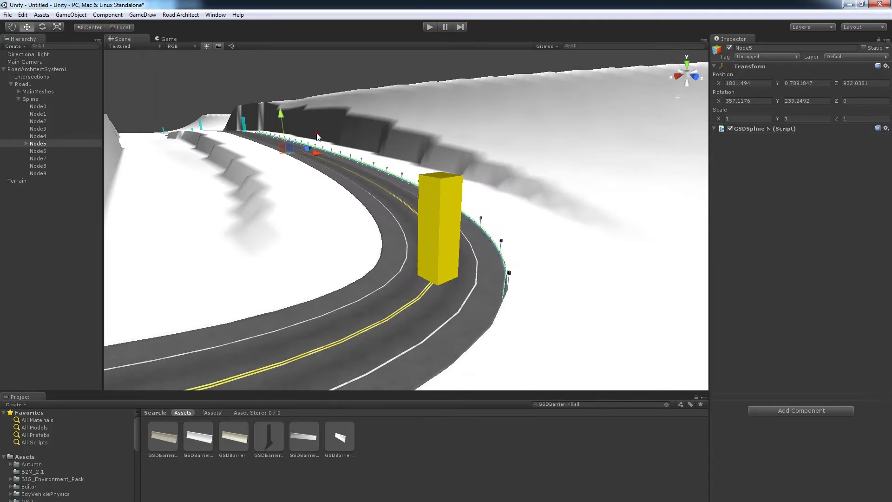
- Select Node7 on Road1 and add the Fancy railing x2 group from the wizard's Other groups category
click(604, 355)
alt+drag(604, 355, 553, 321)
right_drag(554, 321, 484, 309)
click(423, 251)
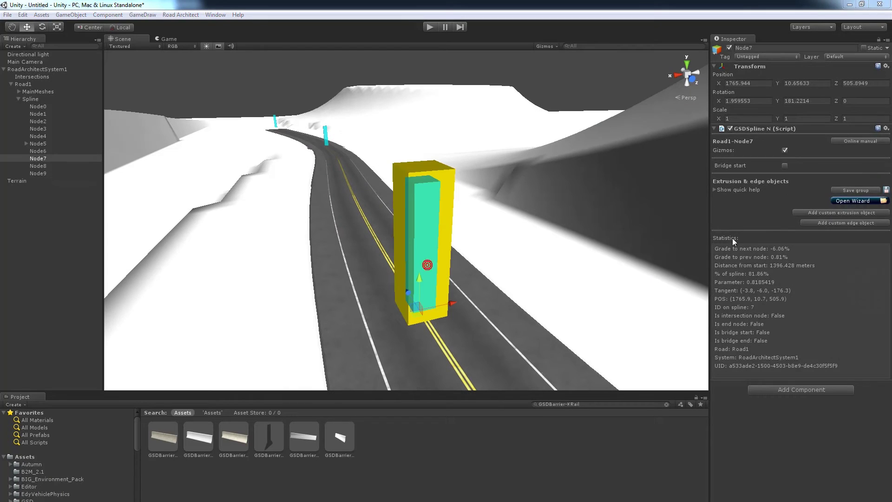
click(853, 201)
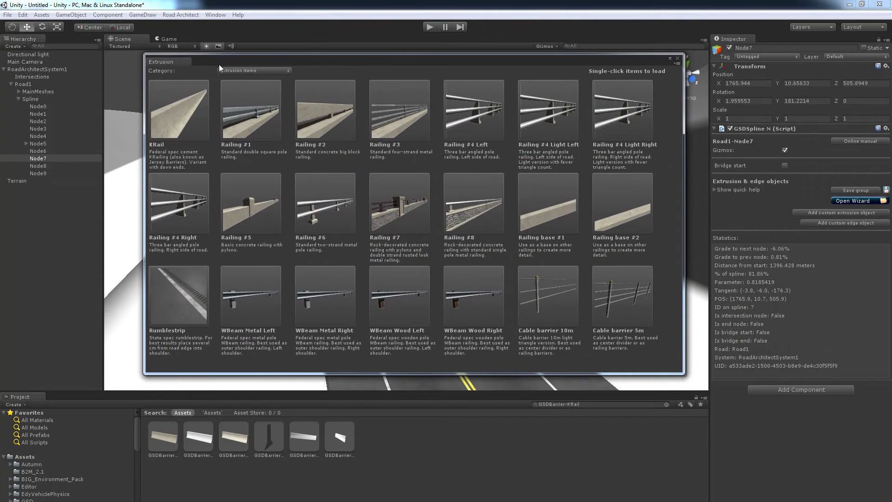
click(255, 71)
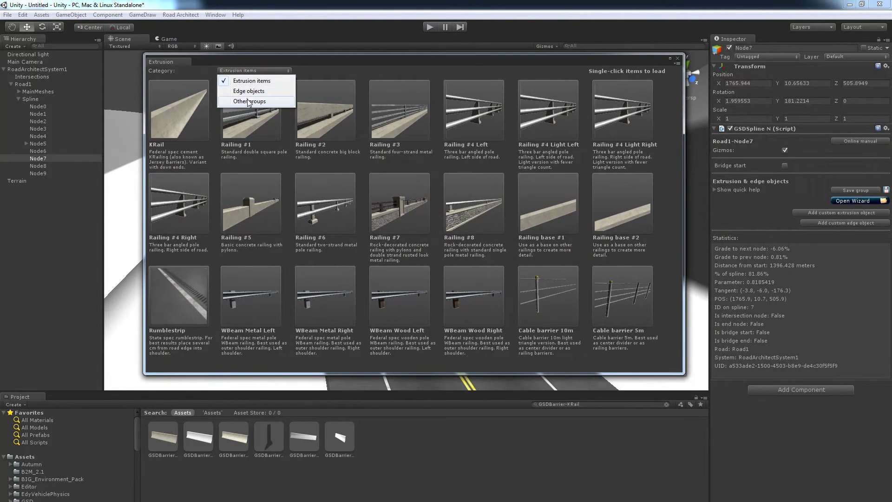
click(247, 99)
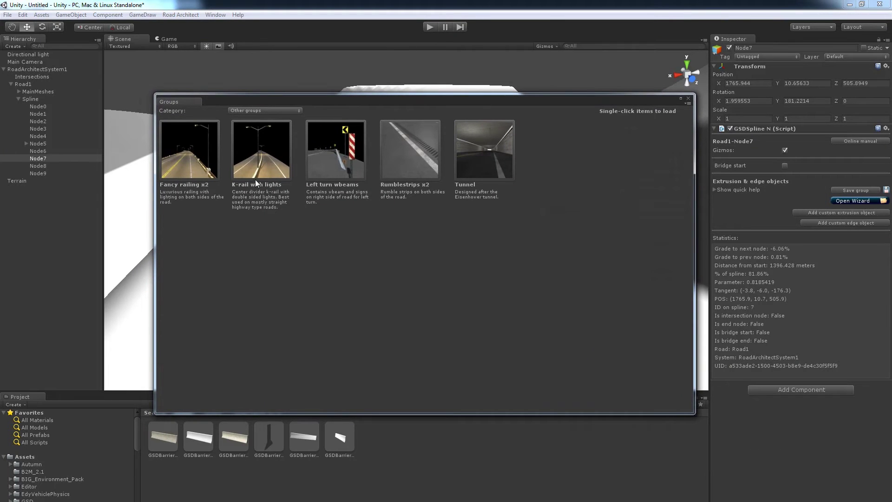
click(201, 172)
click(235, 330)
- Add a second road to RoadArchitectSystem1 and place its nodes in a straight line across the valley between the raised terrain areas
right_drag(266, 239, 225, 261)
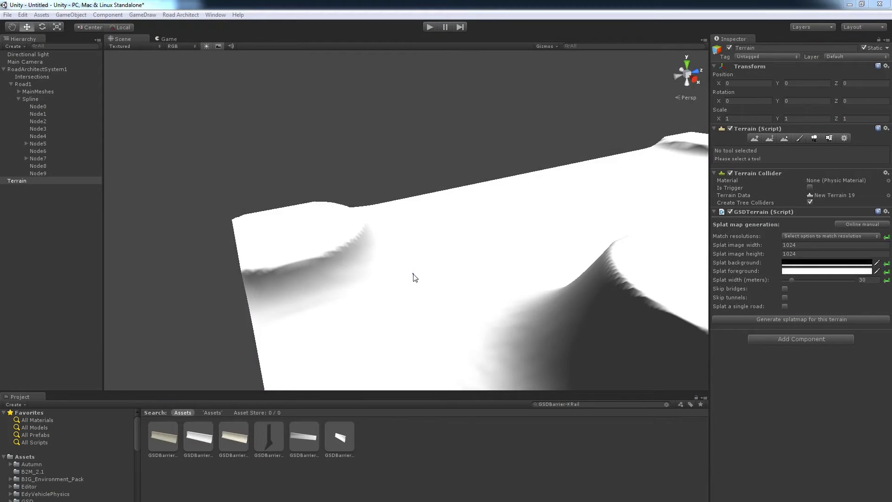
mouse_move(415, 277)
right_down()
mouse_move(450, 247)
mouse_move(408, 259)
mouse_move(456, 251)
mouse_move(378, 267)
mouse_move(483, 246)
mouse_move(446, 262)
mouse_move(502, 253)
mouse_move(400, 281)
right_up()
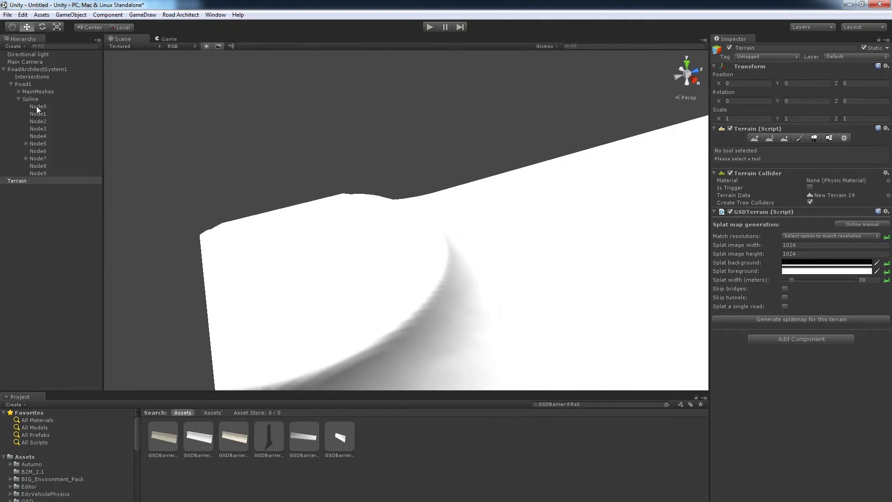
click(29, 84)
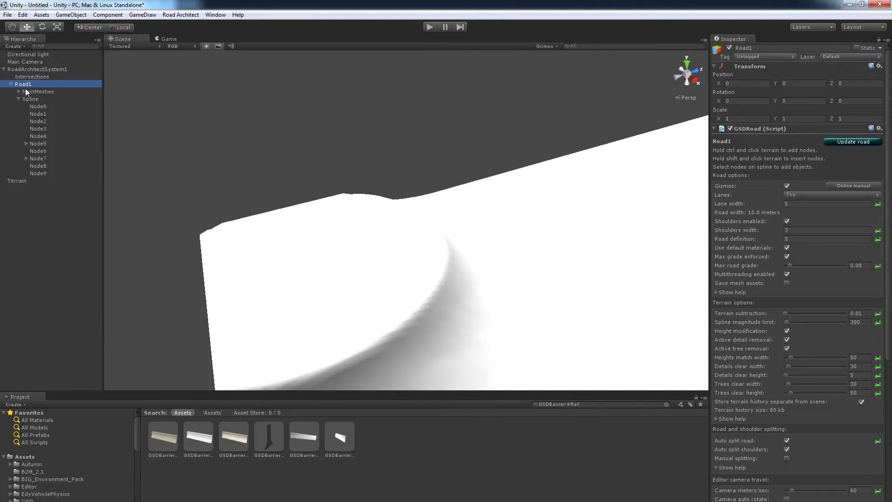
click(52, 70)
click(749, 141)
right_drag(329, 261, 368, 253)
ctrl+click(119, 325)
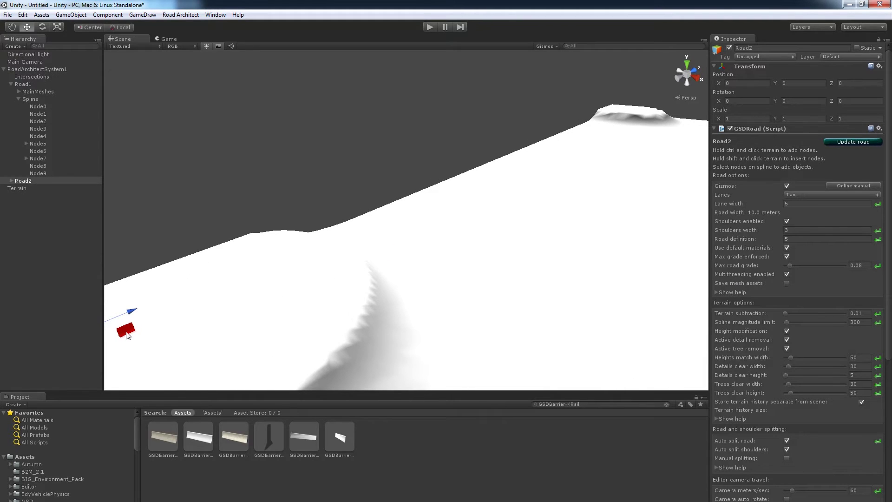
ctrl+click(301, 252)
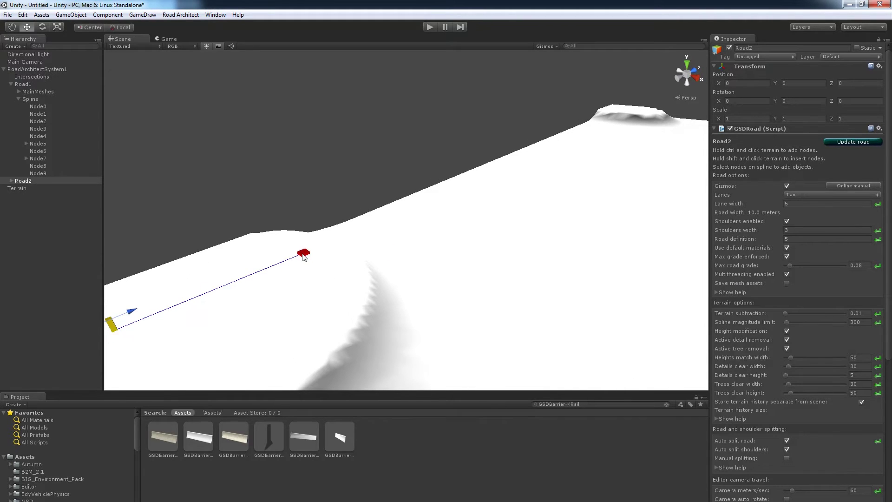
ctrl+click(615, 111)
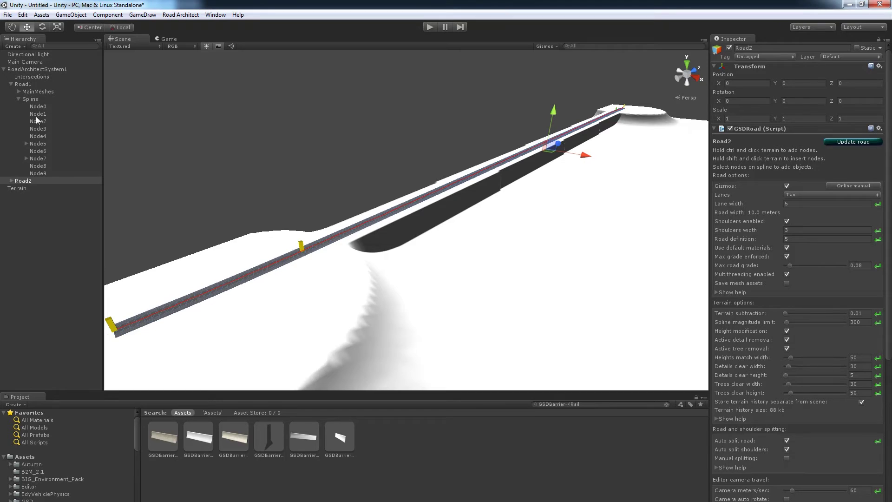
- Mark Road2's Node1 as the bridge start and Node2 as the bridge end
click(10, 181)
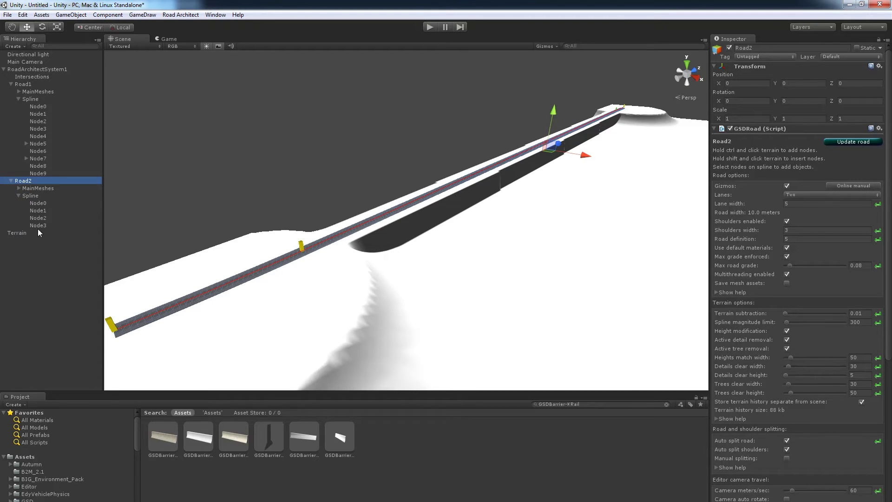
click(47, 211)
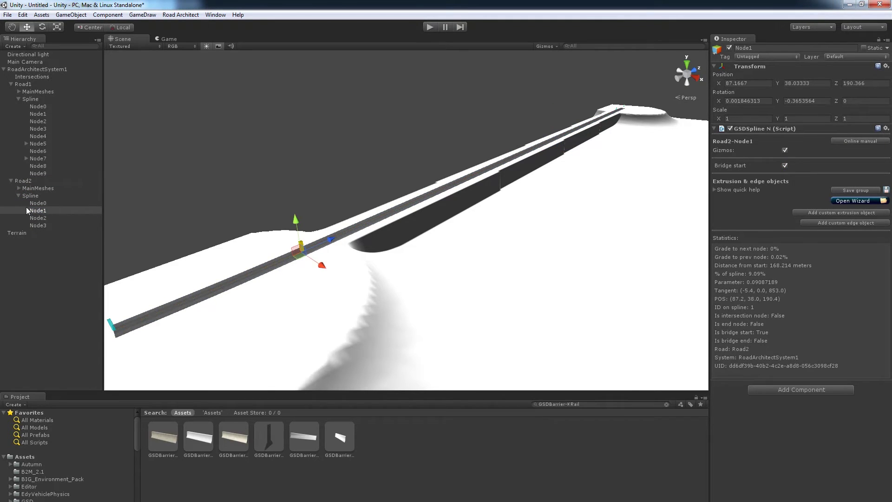
click(41, 218)
click(786, 165)
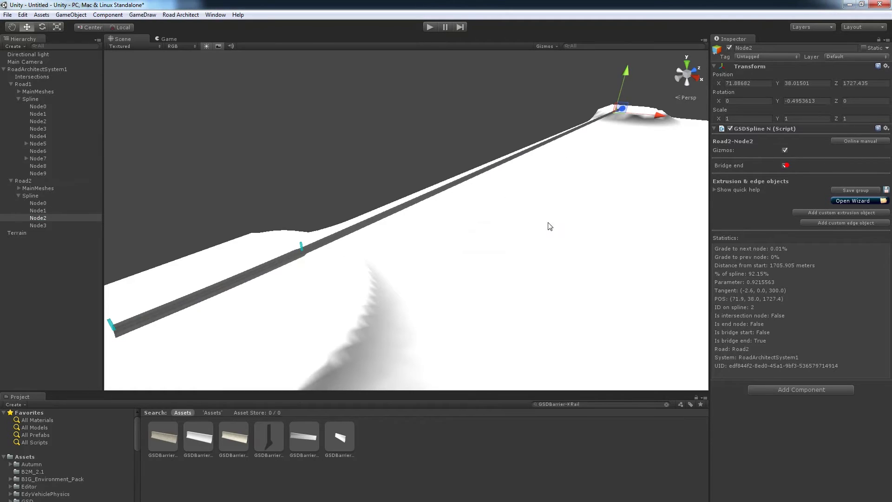
- Add the Large Suspension bridge from the wizard's Complete bridges category to Road2's Node1
click(42, 211)
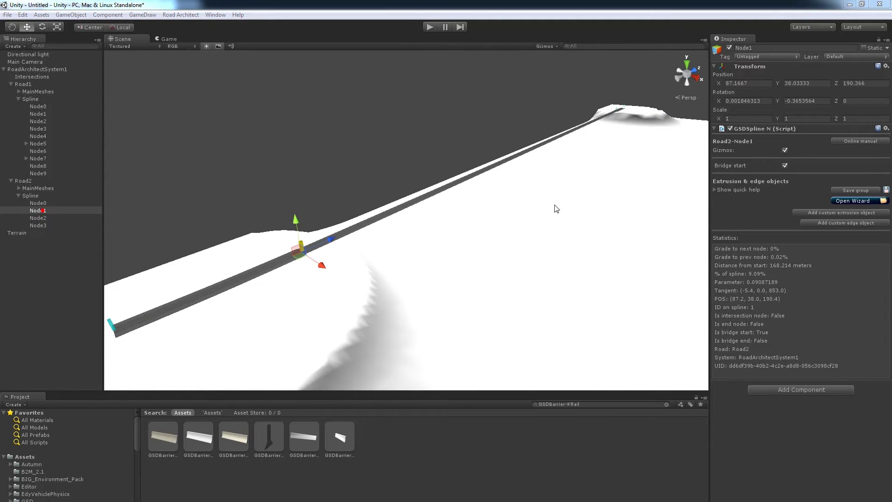
click(843, 200)
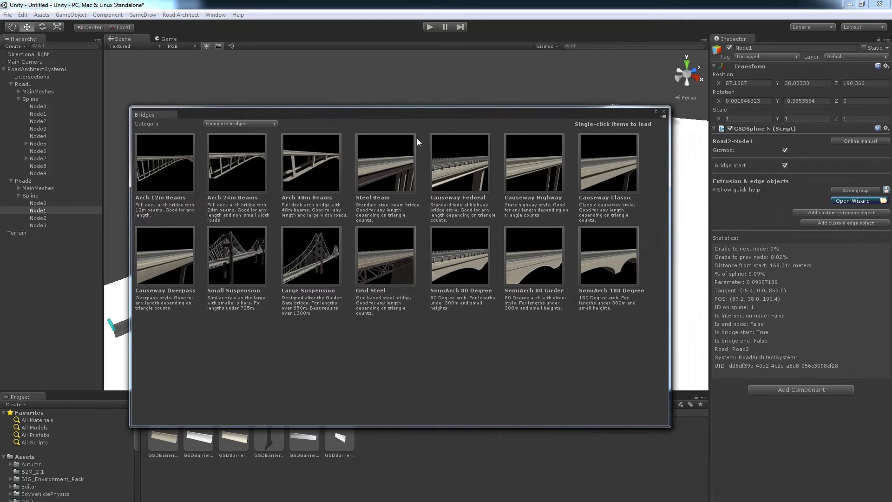
drag(384, 112, 396, 91)
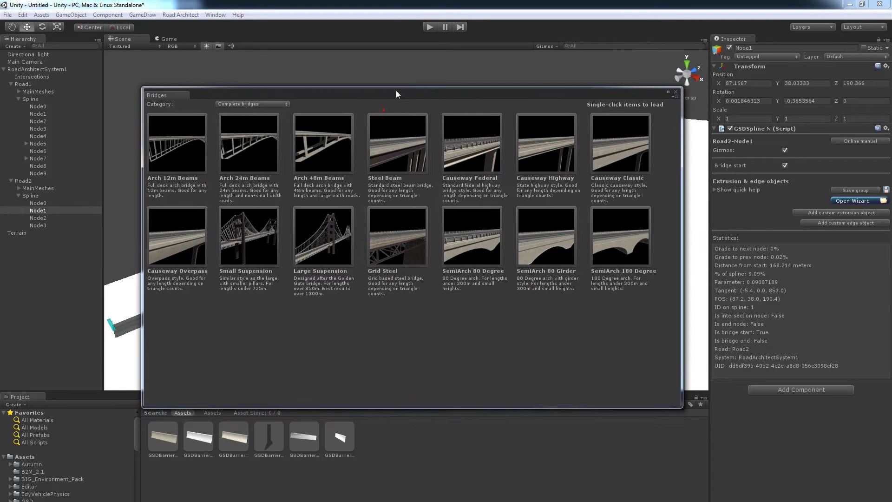
click(326, 252)
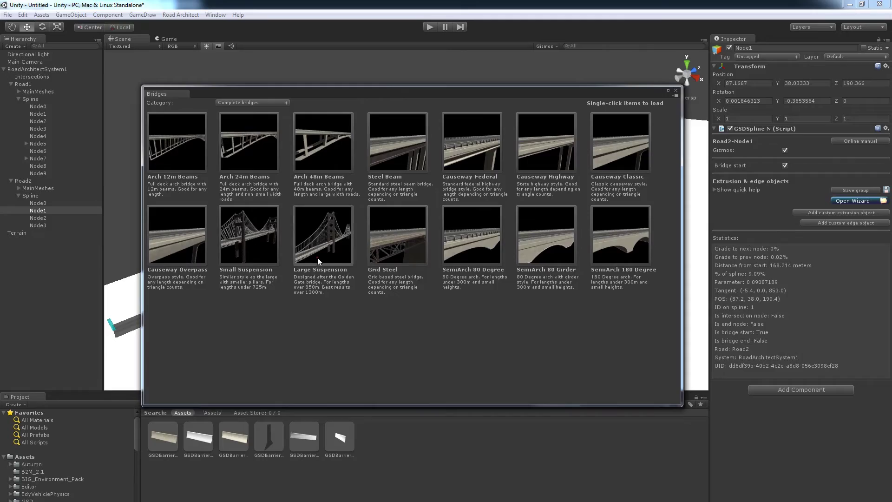
click(408, 311)
alt+drag(406, 305, 208, 232)
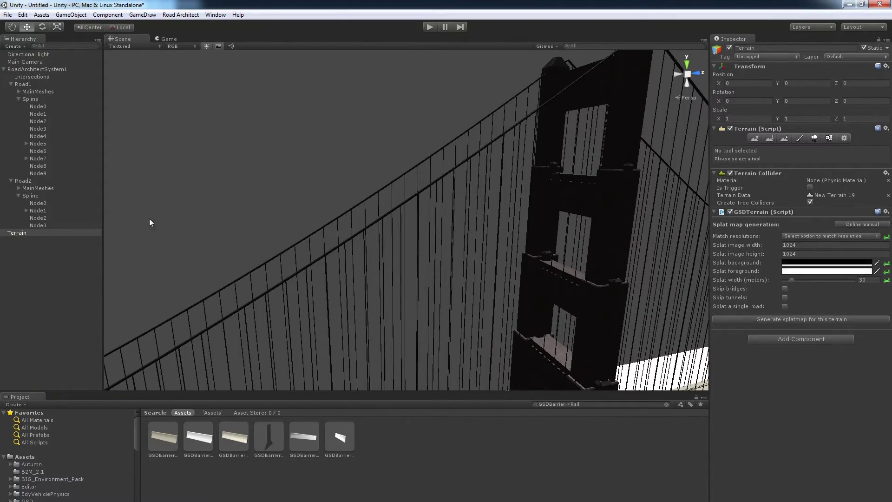
- Open the SuspCableR extrusion settings on Road2's Node1 and examine the suspension cables around the bridge tower
click(39, 211)
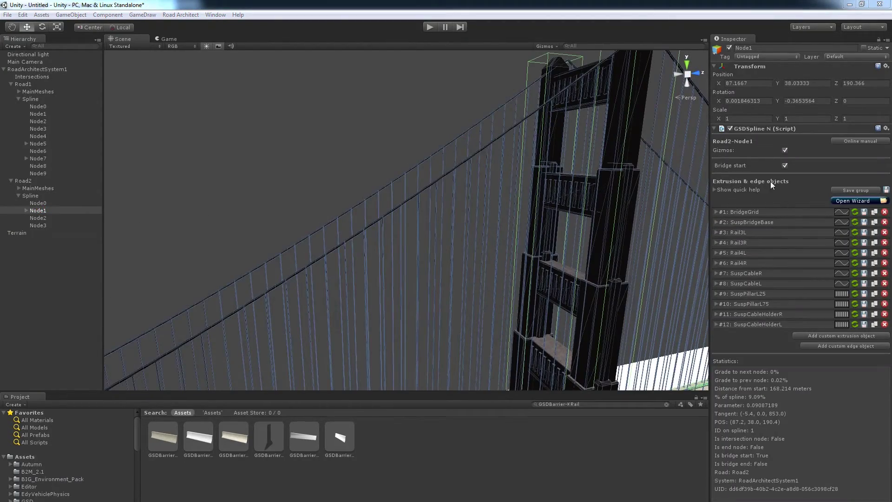
click(716, 273)
drag(890, 283, 886, 391)
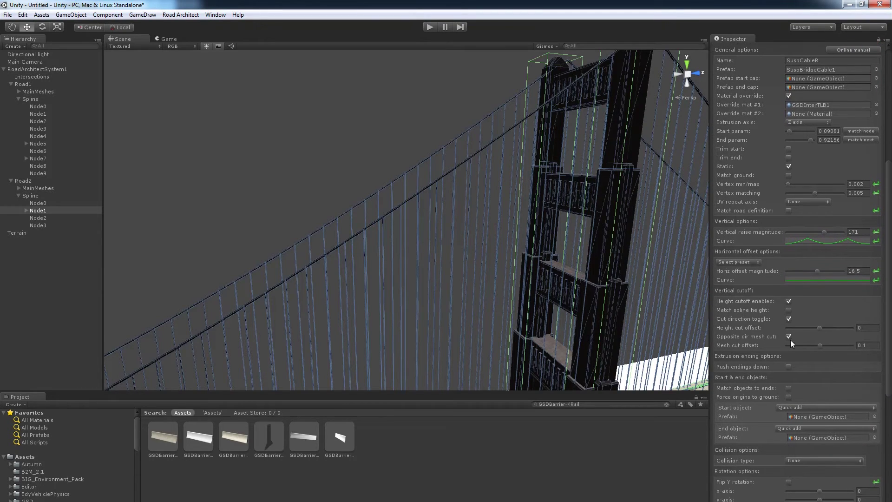
mouse_move(535, 259)
alt+mouse_down()
mouse_move(612, 236)
mouse_move(633, 197)
mouse_move(579, 144)
mouse_move(542, 273)
alt+mouse_up()
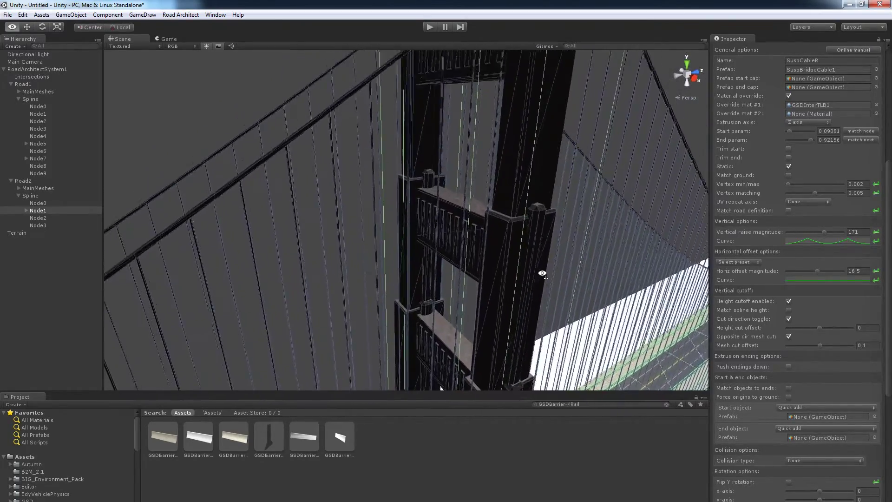
right_drag(542, 273, 546, 241)
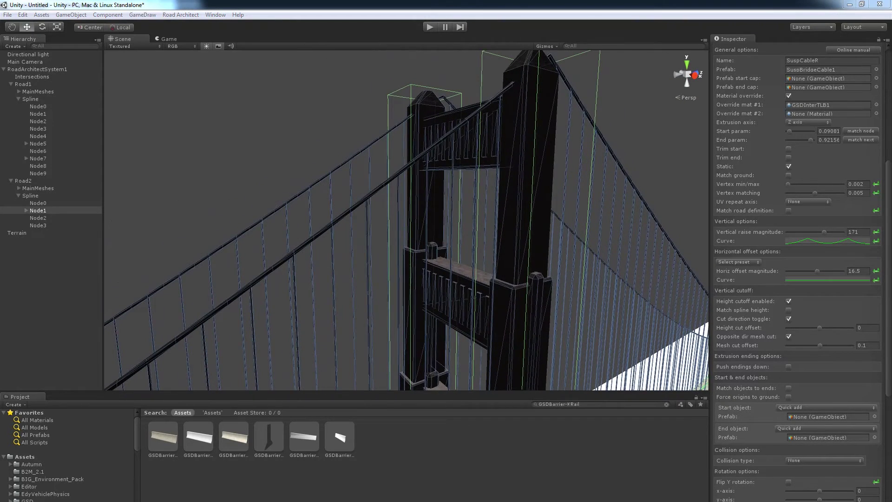
right_drag(509, 280, 528, 277)
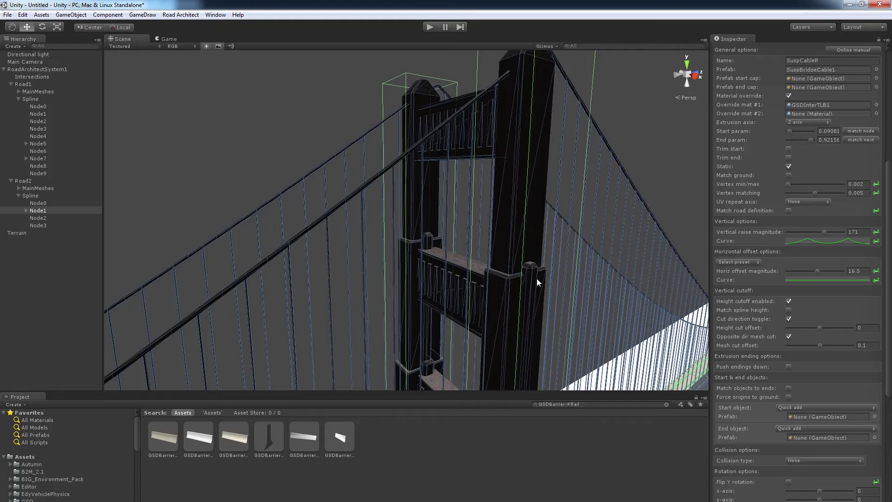
right_drag(540, 277, 538, 268)
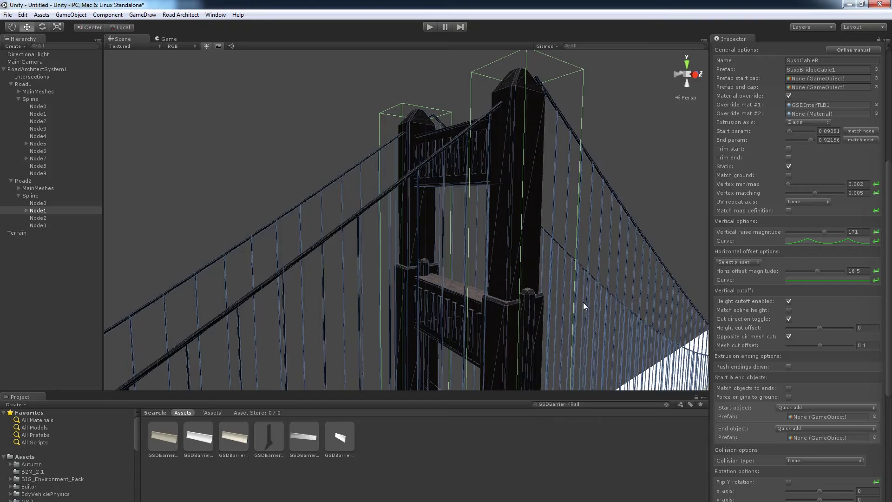
alt+drag(586, 300, 359, 319)
right_drag(360, 319, 431, 301)
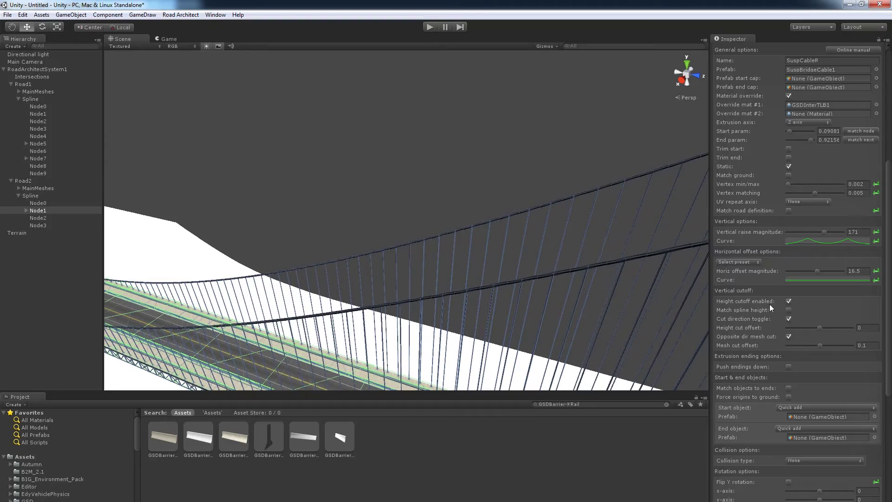
- Examine how the vertical cable holders meet the main cable and the bridge deck, comparing them with SuspCableR's raise curve and cutoff options
alt+drag(619, 292, 616, 272)
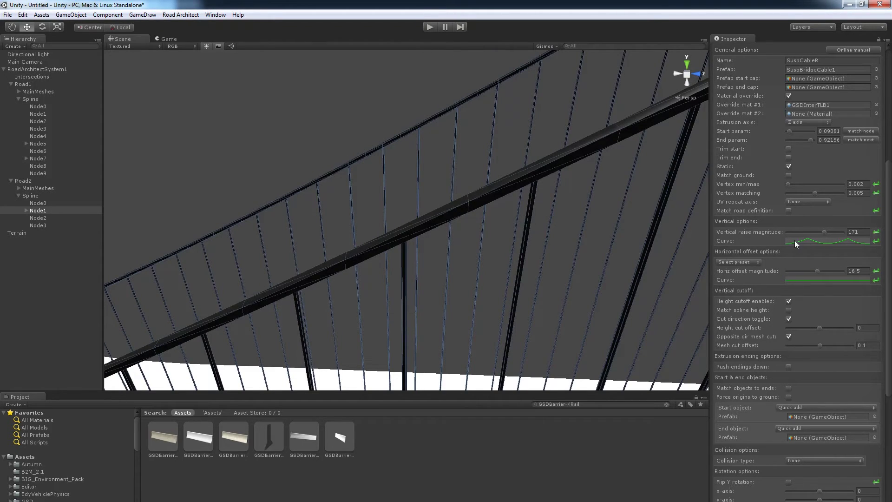
alt+drag(697, 251, 610, 238)
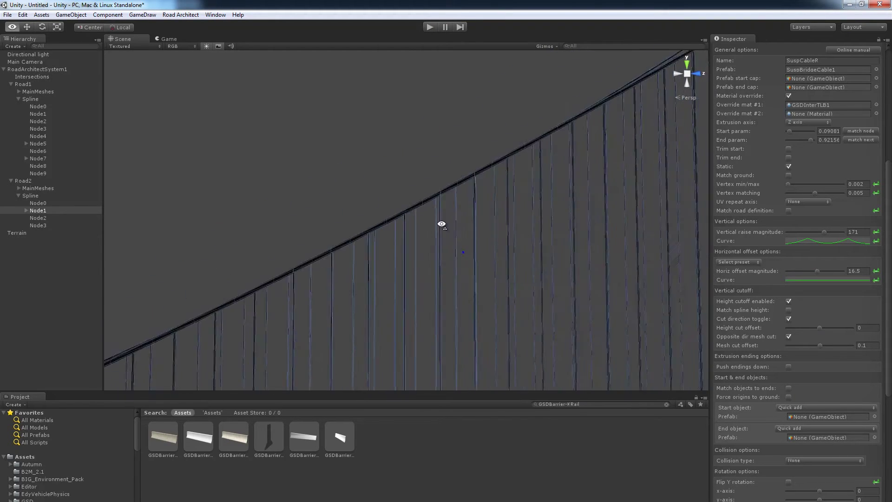
alt+drag(380, 256, 430, 358)
alt+drag(361, 280, 378, 217)
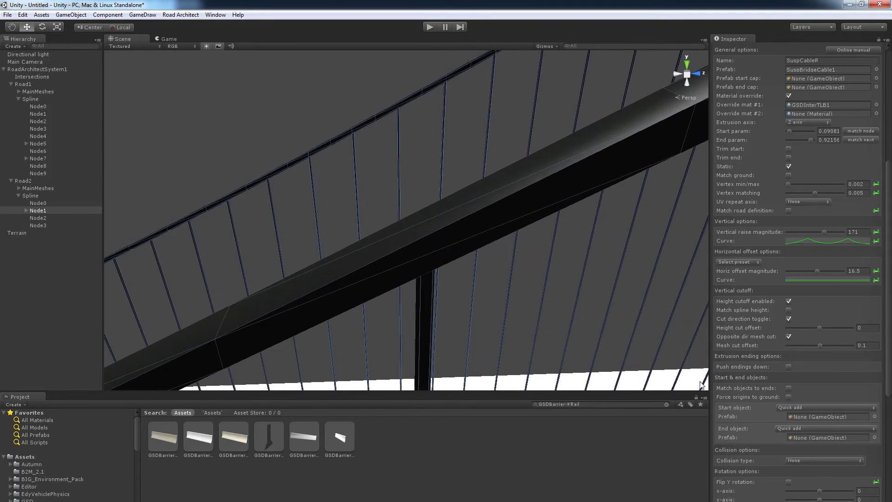
alt+drag(535, 331, 550, 343)
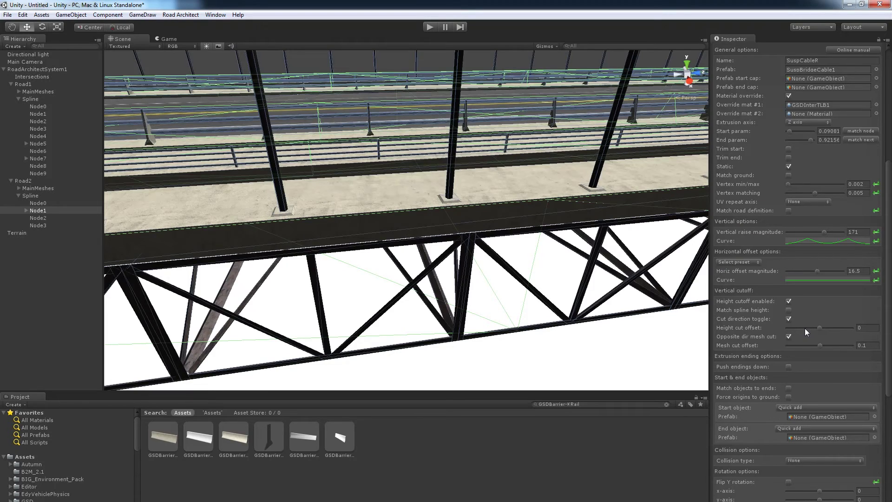
scroll(492, 230, up, 5)
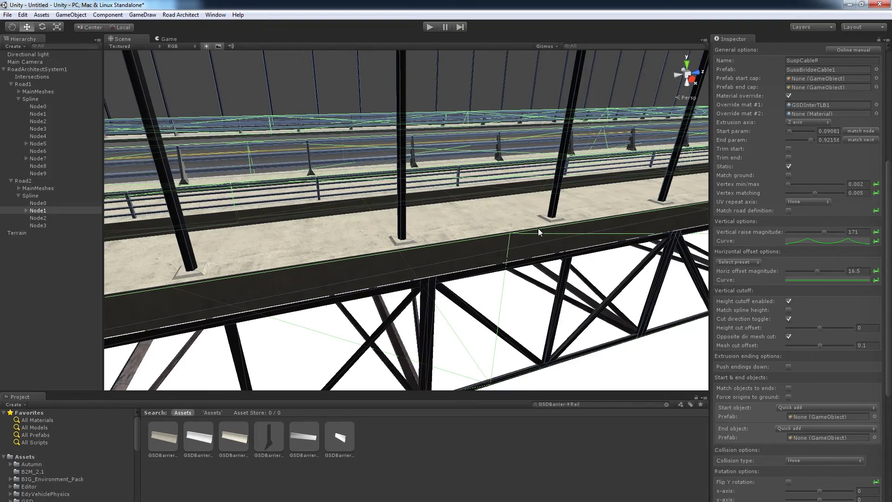
right_drag(488, 245, 446, 242)
key(s)
key(w)
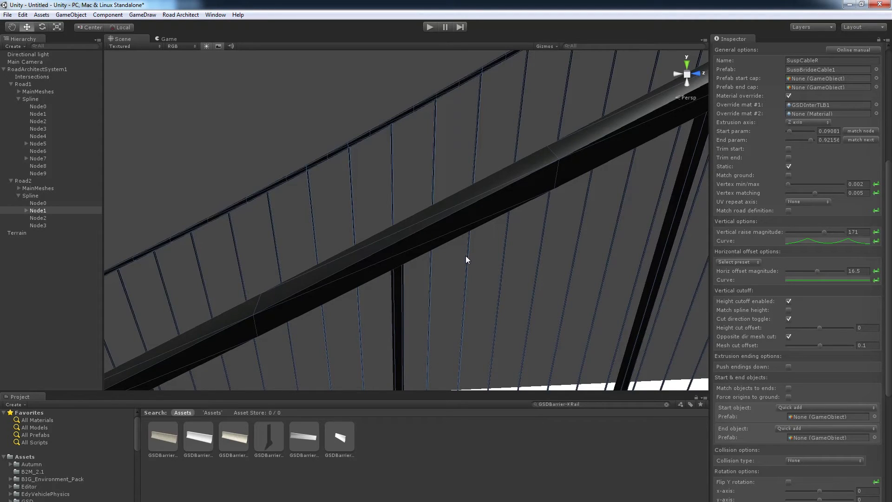
right_drag(486, 253, 455, 217)
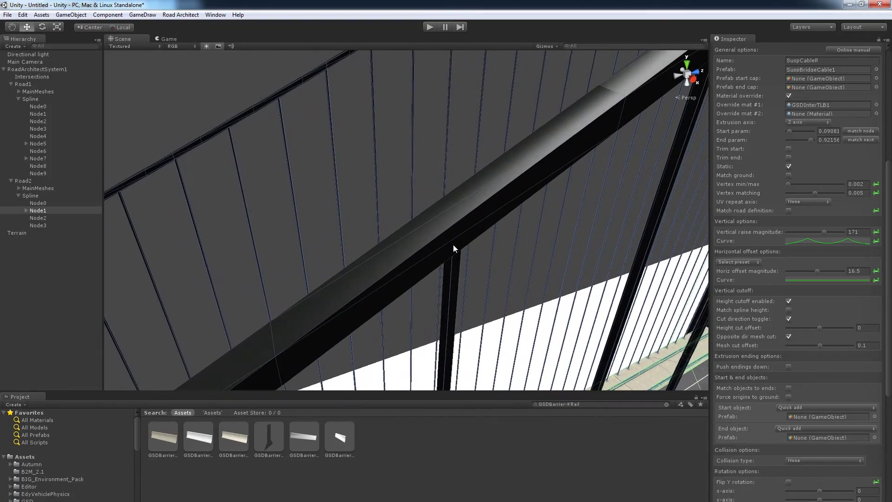
- Add a new road to RoadArchitectSystem1, placing four nodes from the near plateau across the valley to the neighbouring flat-topped hill
right_drag(457, 201, 261, 251)
right_click(85, 160)
click(37, 69)
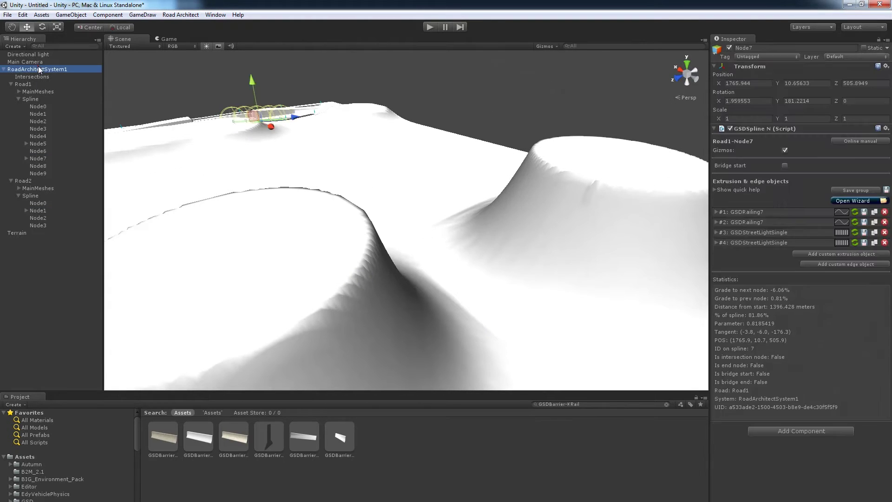
click(729, 143)
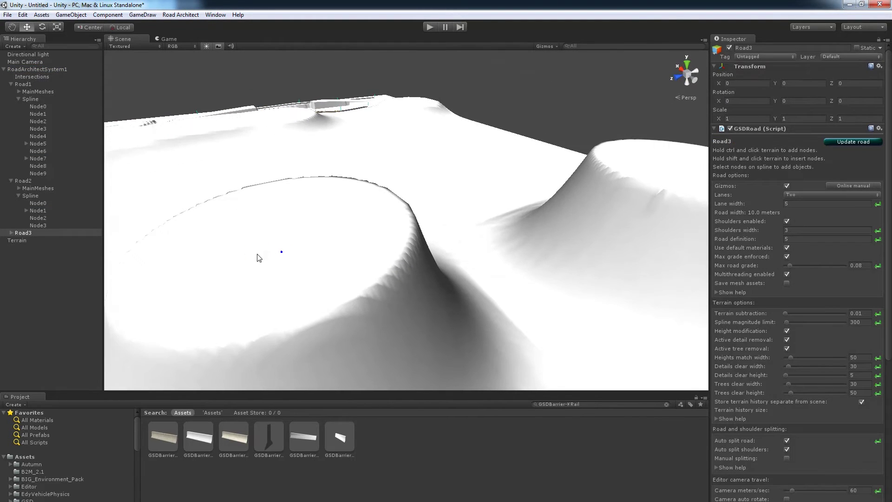
ctrl+click(368, 222)
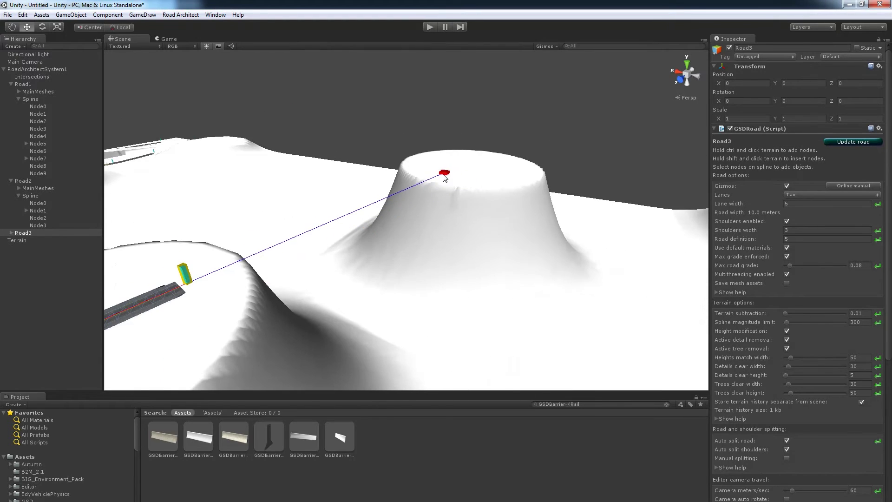
ctrl+click(480, 157)
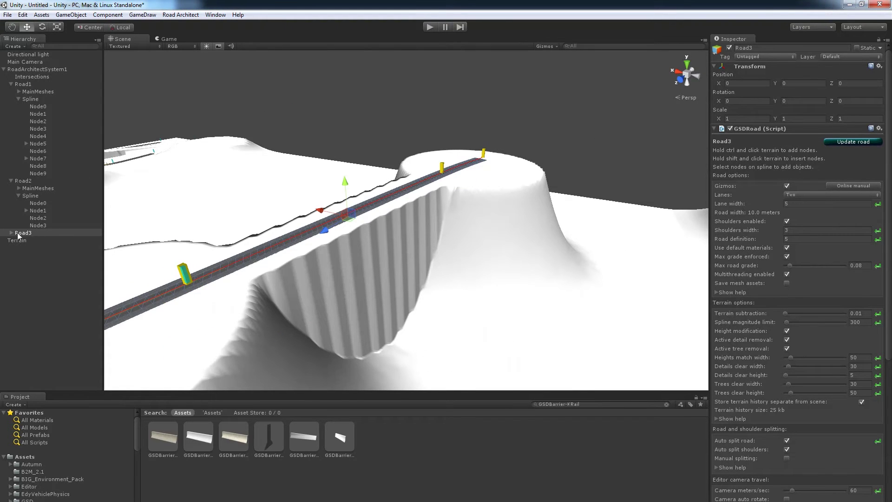
- Mark Road3's Node1 as bridge start and Node2 as bridge end, and add the Arch 12m Beams complete bridge to Node1
click(38, 263)
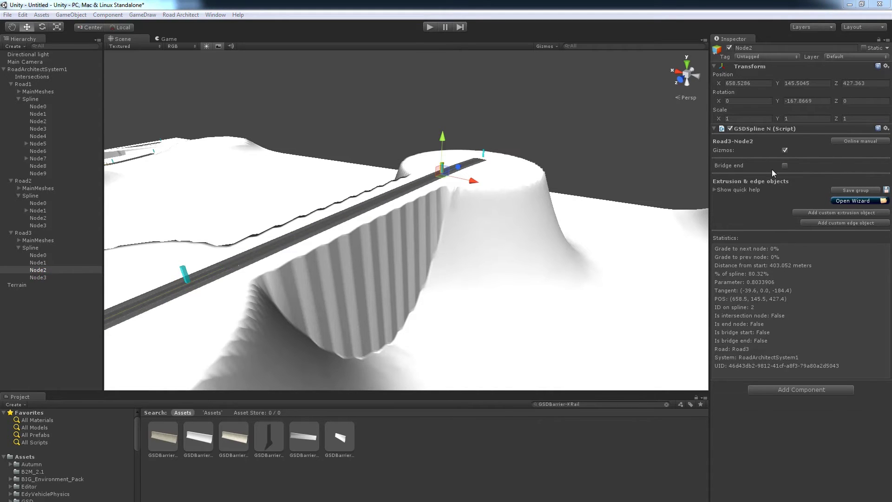
click(784, 166)
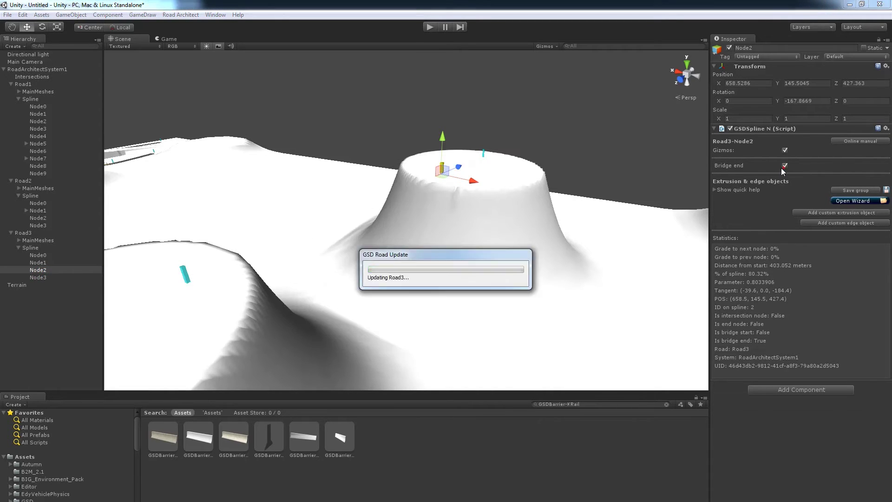
click(852, 201)
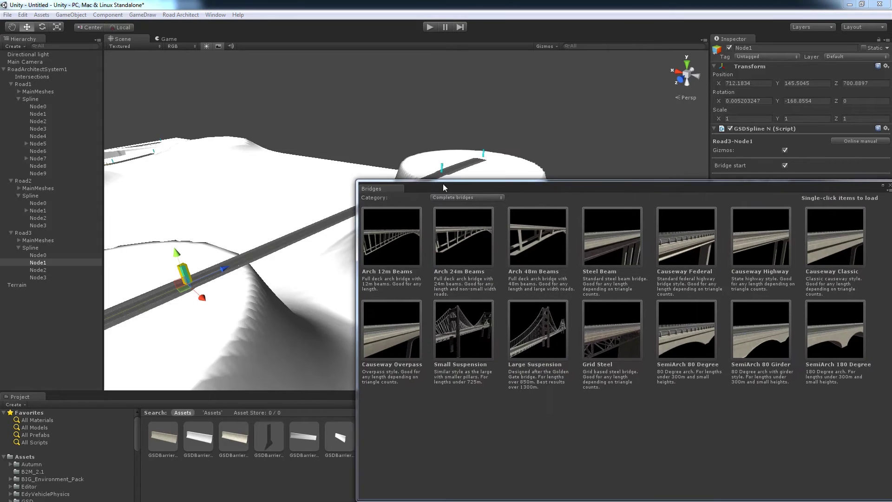
click(362, 255)
- Examine the arch bridge's beams and the raise curve and cutoff settings of ArchBase12mR on Road3's Node1
alt+drag(364, 313, 337, 332)
scroll(338, 332, up, 6)
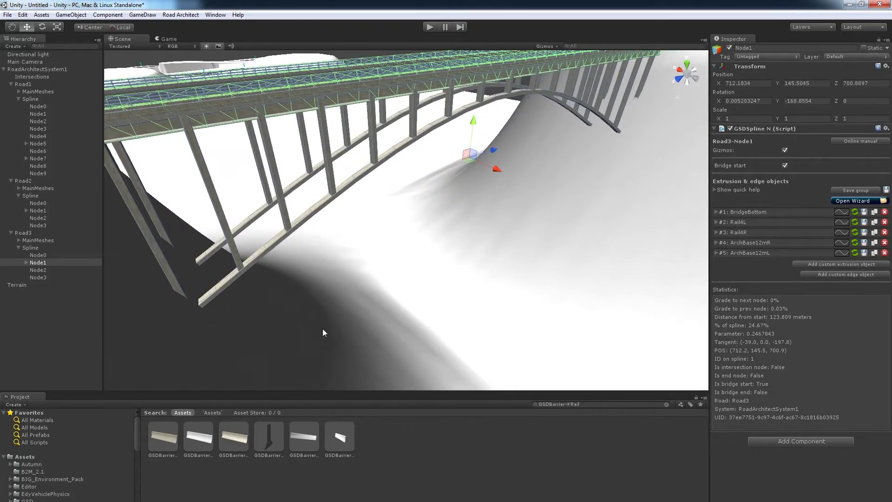
click(393, 286)
alt+drag(397, 285, 433, 242)
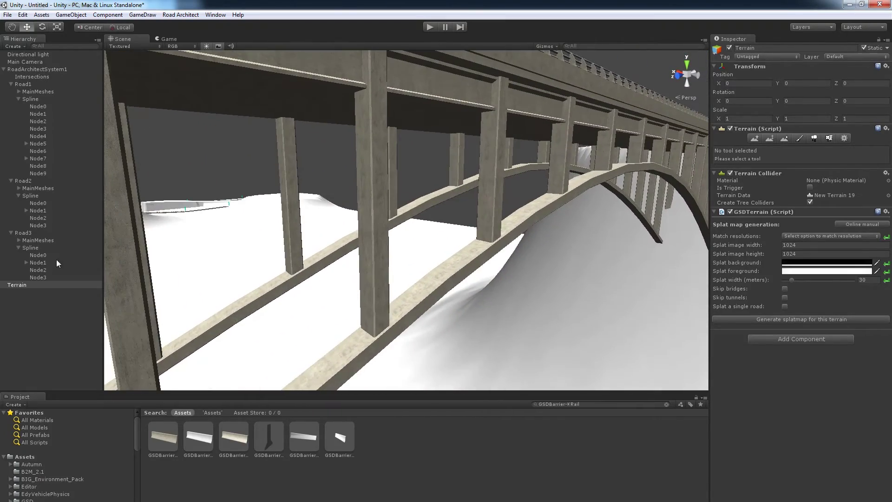
click(39, 262)
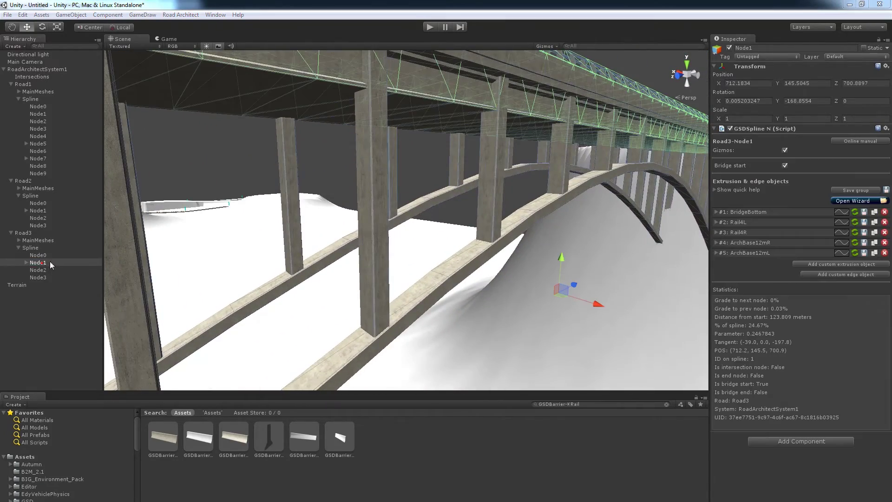
click(716, 243)
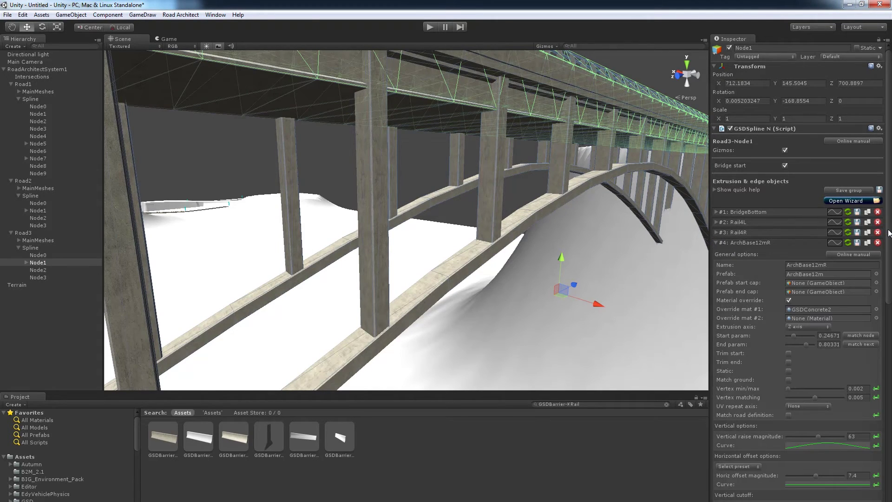
scroll(841, 296, down, 10)
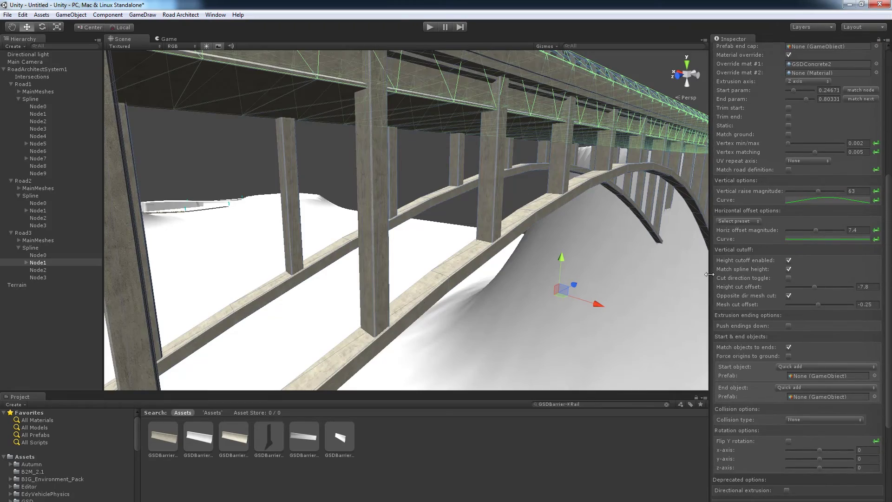
alt+drag(453, 288, 418, 298)
- Lower the first peak of SuspCableR's vertical raise curve on Road2's Node1 to a value of about 0.98
alt+drag(565, 192, 142, 128)
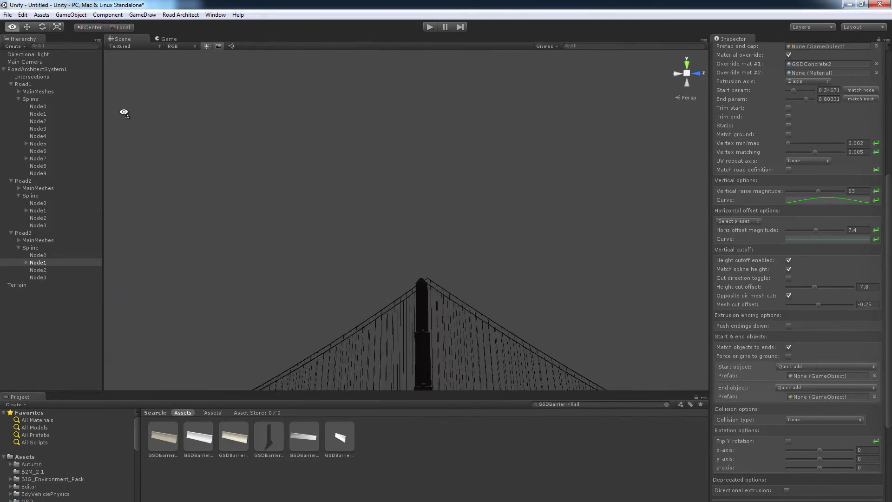
alt+drag(151, 184, 164, 227)
right_drag(665, 243, 642, 244)
key(w)
double_click(37, 211)
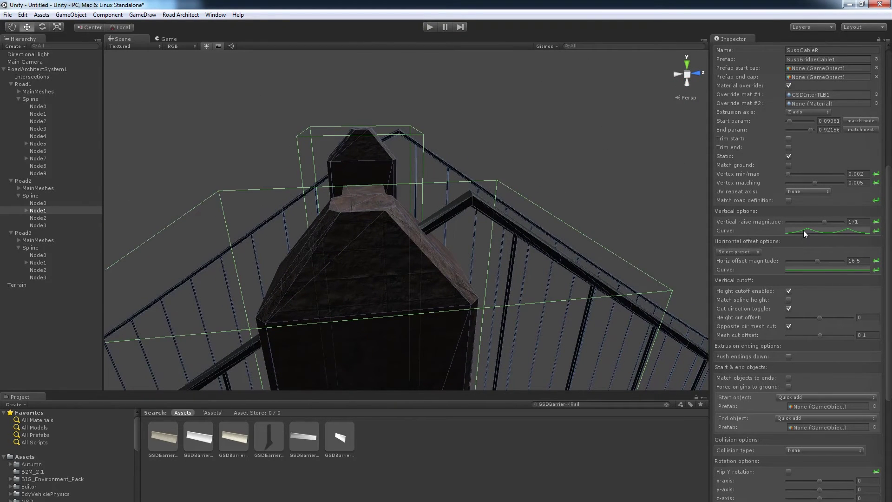
click(805, 232)
drag(304, 205, 518, 282)
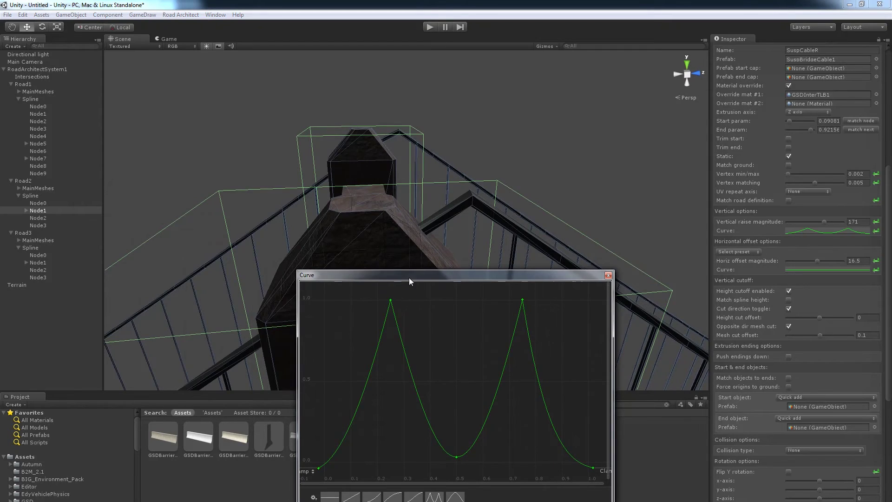
drag(409, 278, 442, 318)
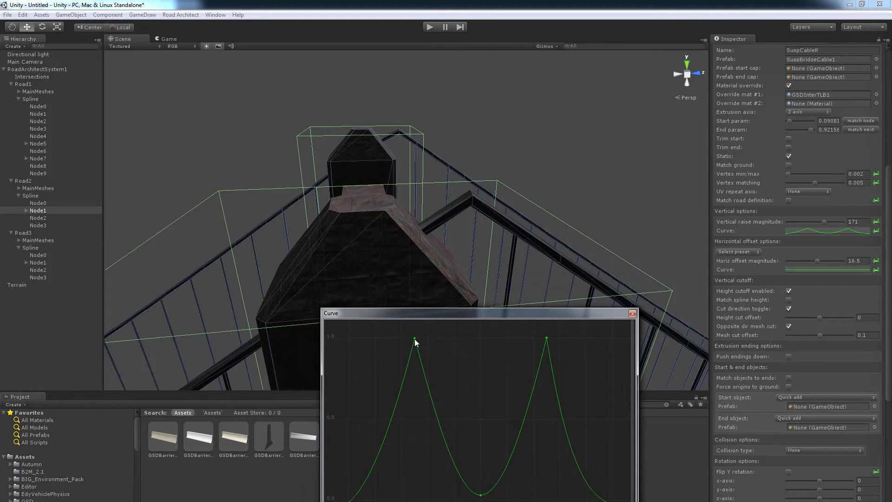
drag(414, 340, 414, 343)
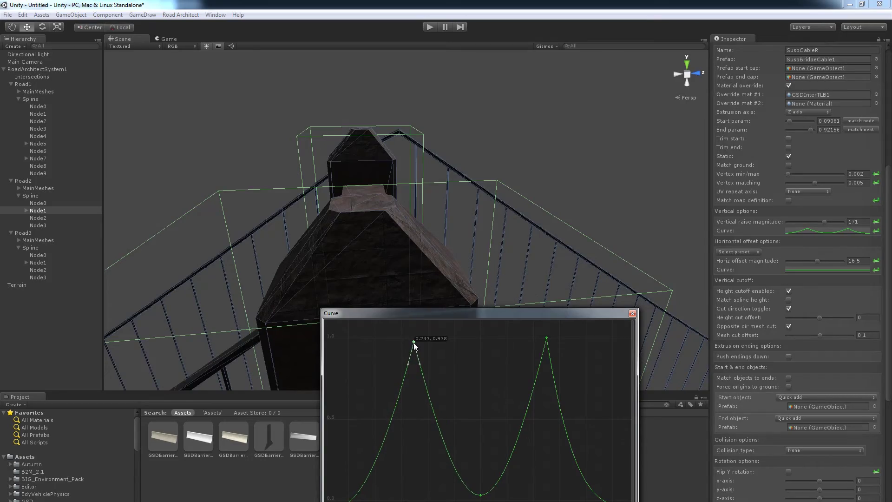
click(633, 314)
- Look over the suspension bridge's deck, cables and towers from several sides, and collapse the SuspCableR settings
alt+drag(633, 315, 353, 335)
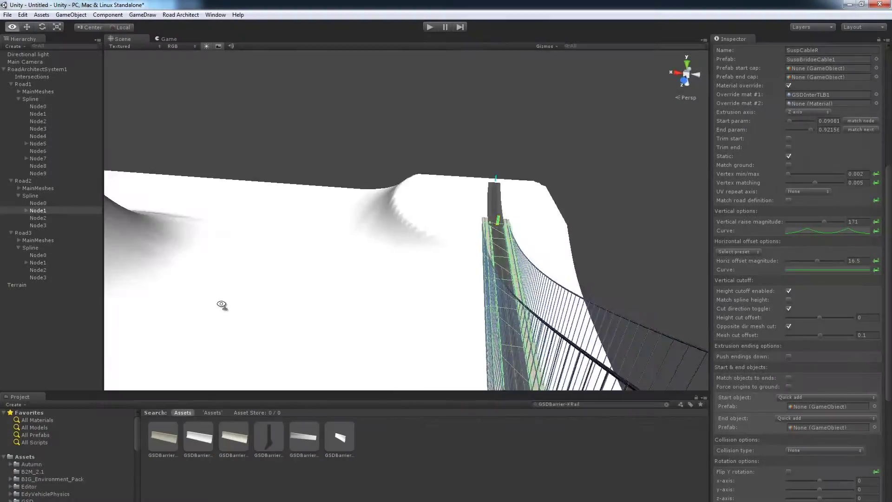
alt+drag(221, 305, 489, 275)
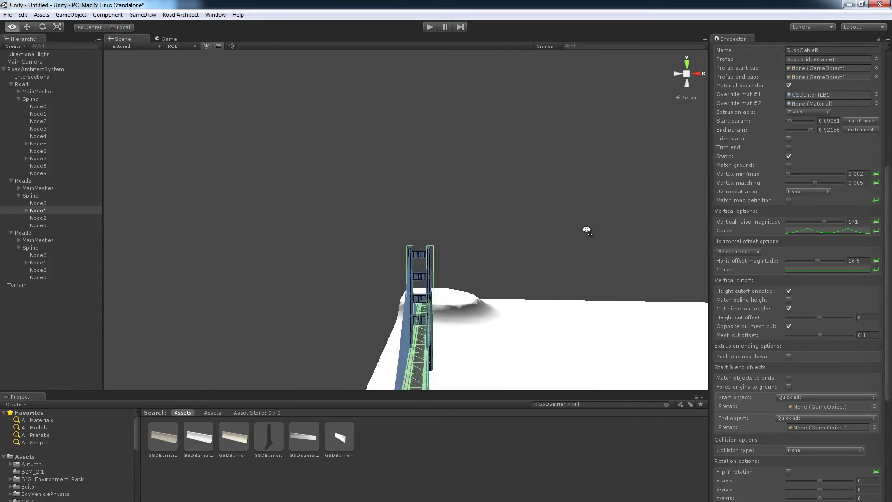
alt+drag(536, 247, 205, 323)
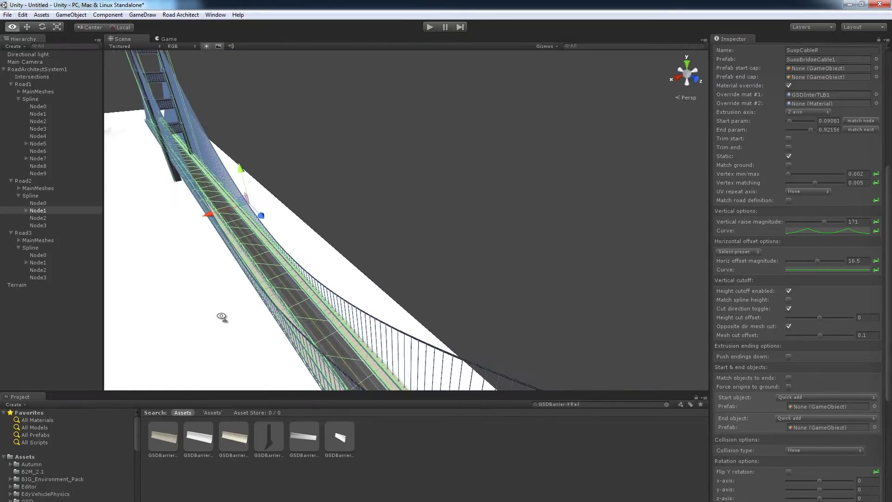
alt+drag(287, 335, 289, 303)
alt+drag(134, 274, 333, 332)
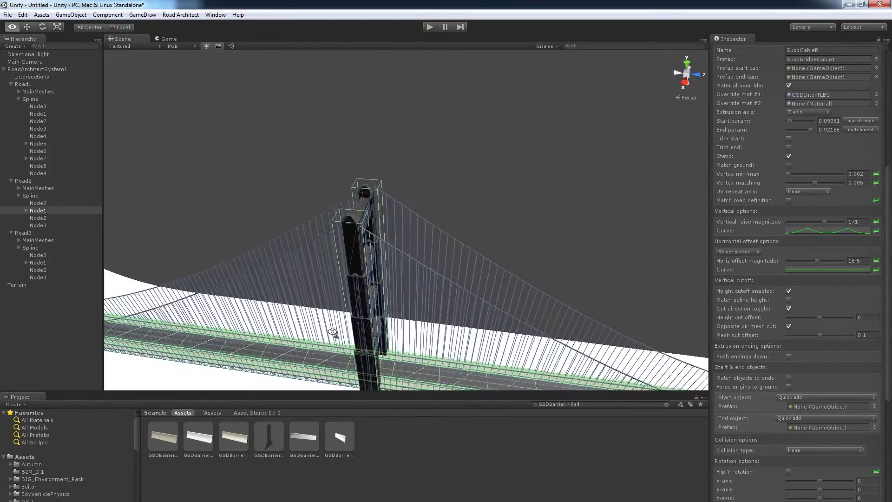
drag(889, 278, 886, 192)
click(716, 210)
alt+drag(474, 272, 602, 246)
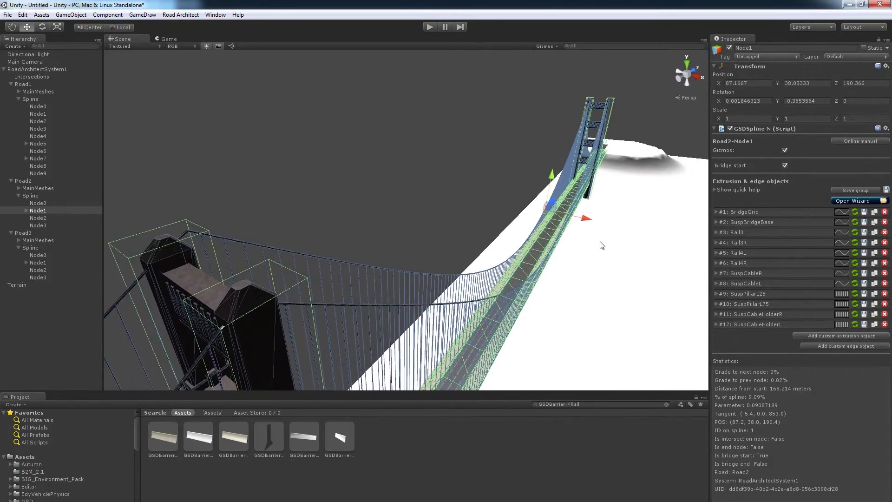
- Check the BridgeGrid, SuspBridgeBase and Rail3L settings on Road2's Node1, and examine the railing ends and cable anchors on the deck
click(858, 200)
click(716, 212)
click(715, 211)
click(716, 223)
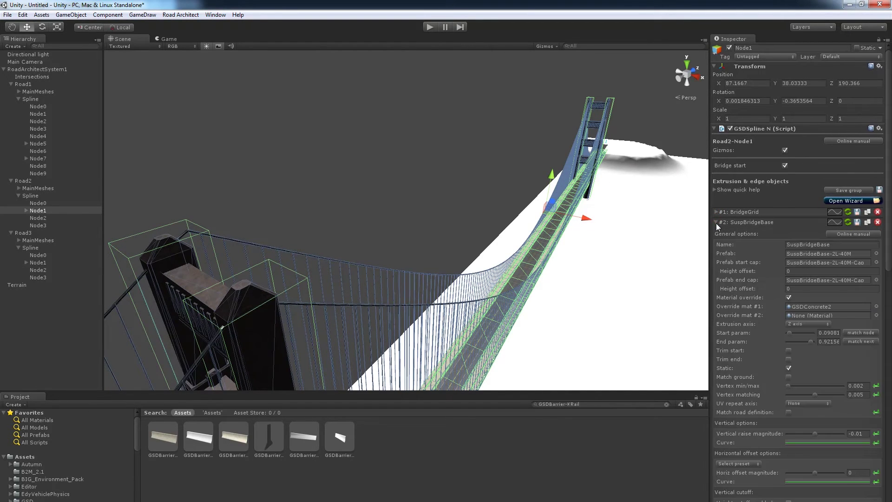
click(716, 223)
click(715, 232)
click(716, 233)
mouse_move(534, 288)
alt+mouse_down()
mouse_move(250, 311)
mouse_move(364, 298)
mouse_move(241, 300)
mouse_move(484, 264)
mouse_move(163, 389)
mouse_move(265, 313)
mouse_move(442, 335)
mouse_move(396, 370)
mouse_move(542, 262)
mouse_move(542, 284)
mouse_move(565, 294)
mouse_move(441, 329)
alt+mouse_up()
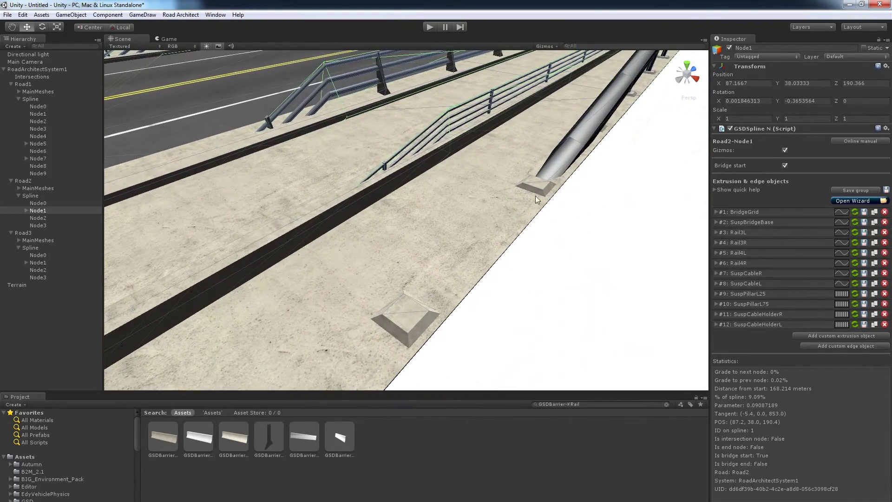
alt+drag(449, 240, 465, 145)
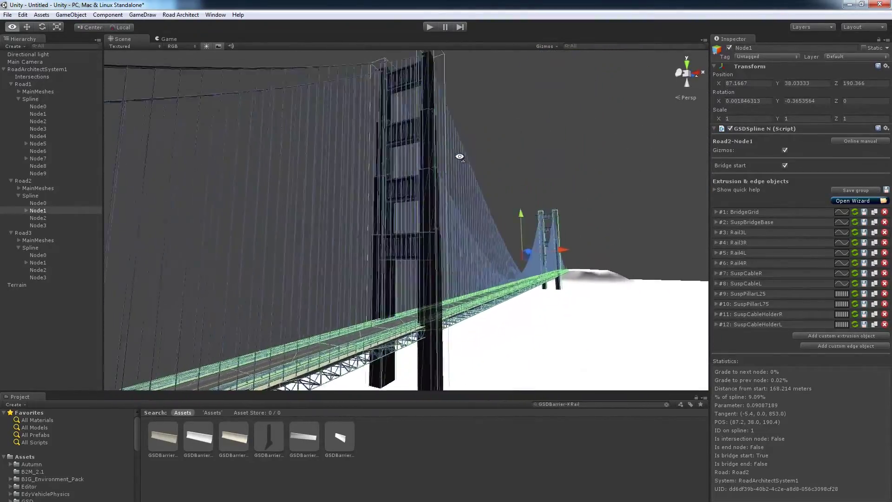
- Examine the bridge tower at the deck together with the SuspPillarL25 and SuspPillarL75 edge object settings
alt+drag(360, 205, 411, 202)
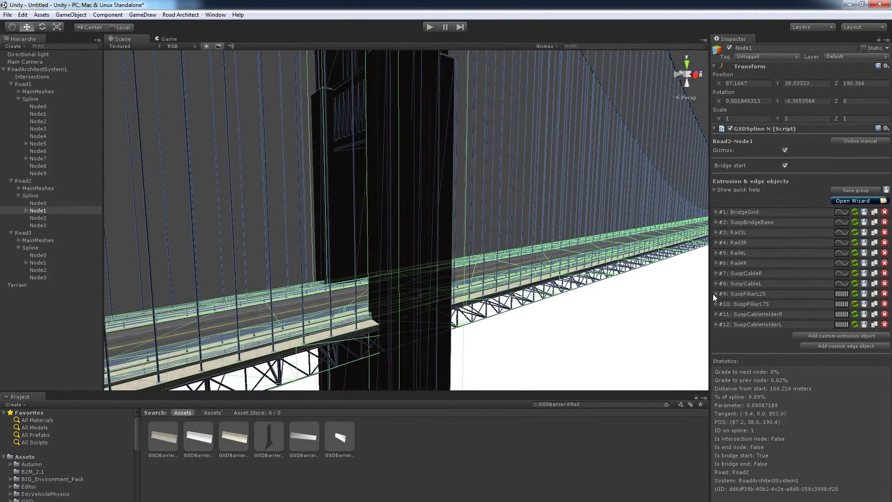
click(717, 293)
click(716, 303)
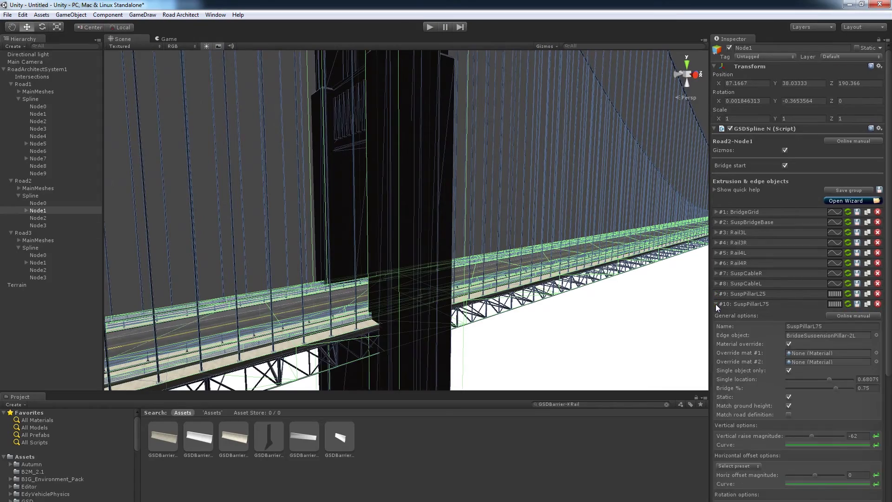
click(715, 304)
- Replace the suspension bridge on Road2's Node1 with a pillar bridge made of BridgeBottom, Rail4L, Rail4R and BridgePillar5
alt+drag(651, 260, 588, 289)
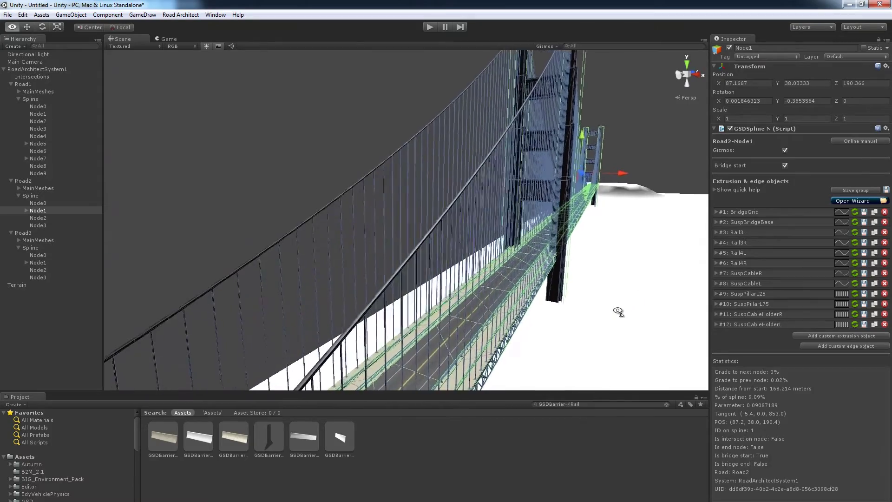
alt+drag(607, 316, 464, 242)
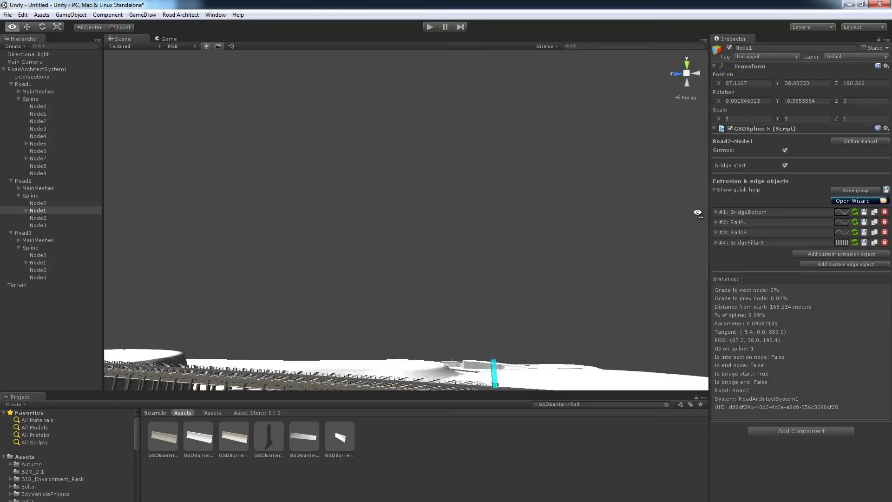
alt+drag(698, 212, 575, 306)
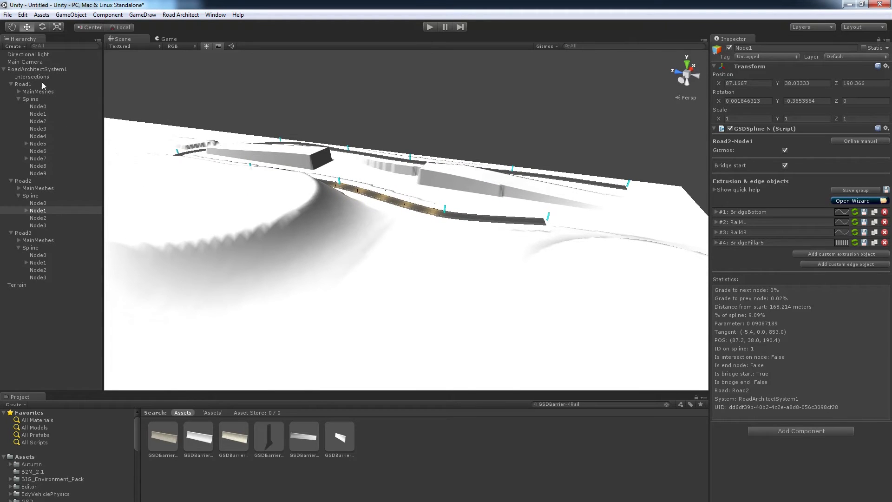
- Add another road to RoadArchitectSystem1, placing four nodes from the round plateau across the lower terrain beside Road3
click(75, 70)
click(742, 142)
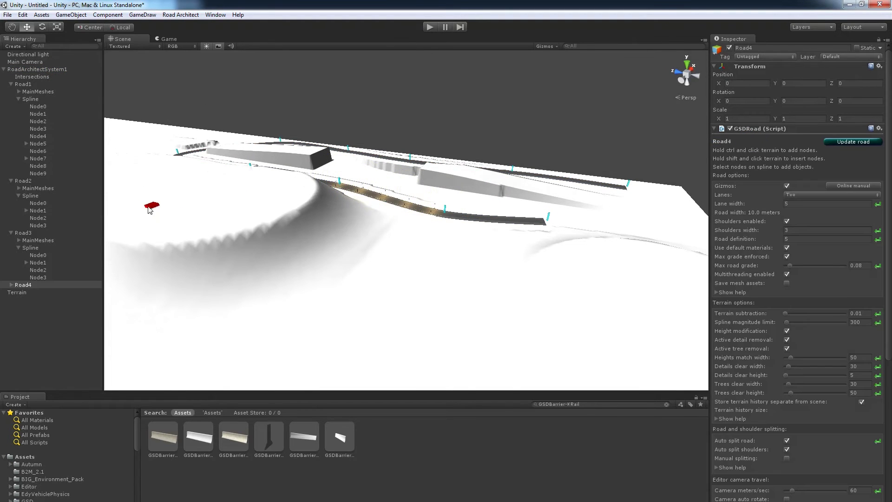
alt+drag(278, 212, 454, 244)
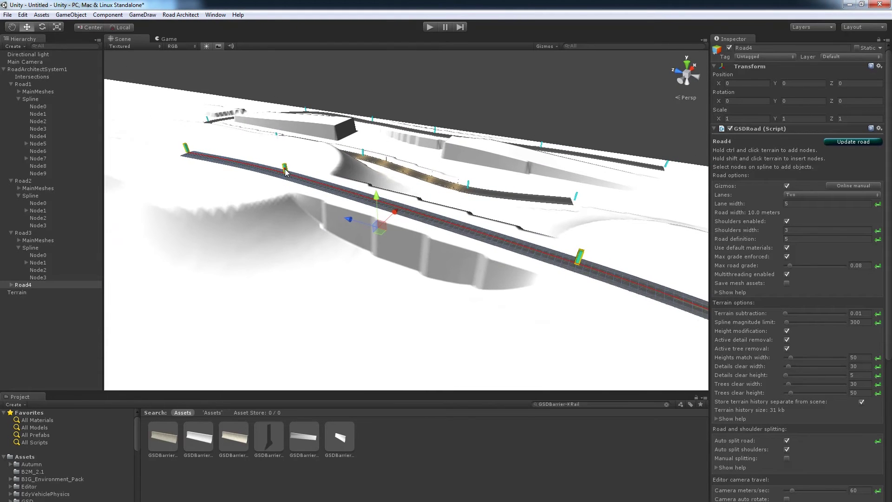
- Set up a bridge between Road4's Node1 and Node2 and add the Causeway Federal complete bridge to Node1
click(285, 170)
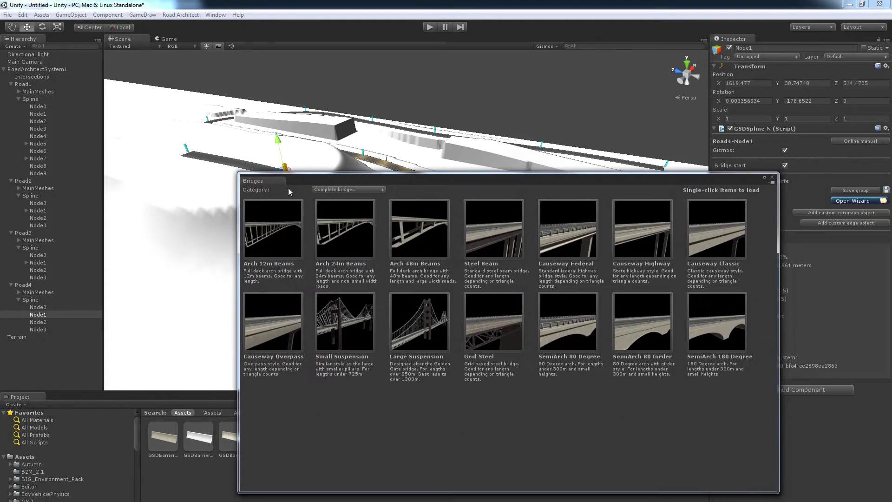
click(570, 246)
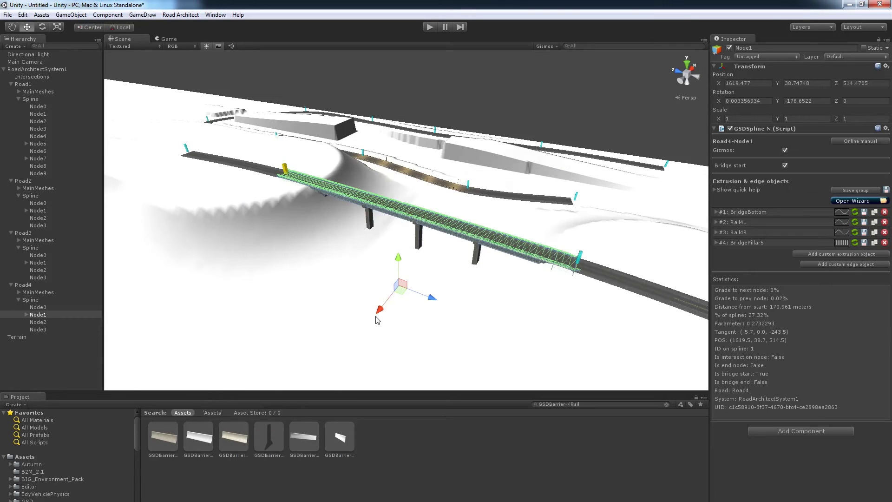
- View the causeway bridge on Road4 from the side and select one of its concrete pillars
key(w)
mouse_move(369, 307)
right_down()
mouse_move(350, 298)
mouse_move(514, 313)
mouse_move(523, 307)
mouse_move(529, 261)
mouse_move(496, 272)
mouse_move(243, 278)
mouse_move(390, 274)
mouse_move(470, 260)
mouse_move(496, 278)
mouse_move(572, 278)
mouse_move(260, 275)
mouse_move(443, 266)
right_up()
click(524, 308)
click(442, 266)
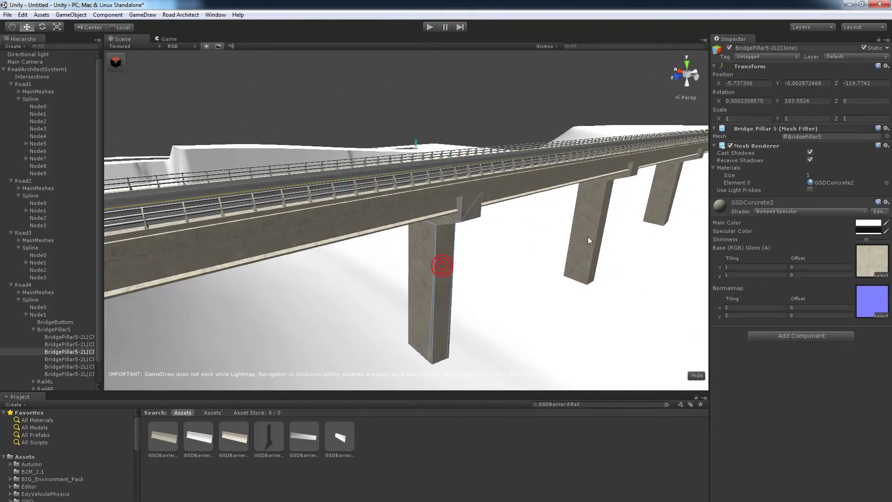
- View the causeway bridge along its side, select Road4's Node1 and focus the view on it
click(553, 316)
right_drag(551, 315, 384, 177)
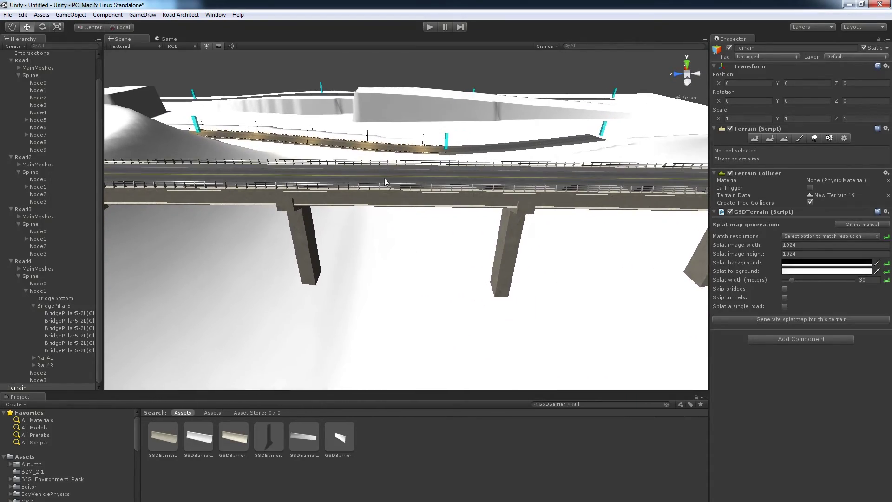
right_drag(573, 329, 516, 241)
right_drag(198, 288, 201, 168)
click(269, 130)
key(f)
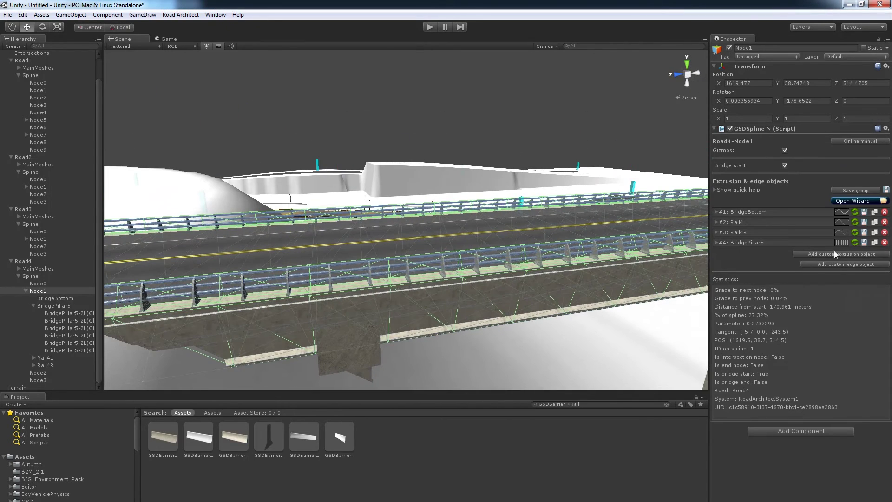
- Examine the settings of BridgeBottom, Rail4L, Rail4R and BridgePillar5 on Road4's Node1 and view the bridge railings
click(716, 212)
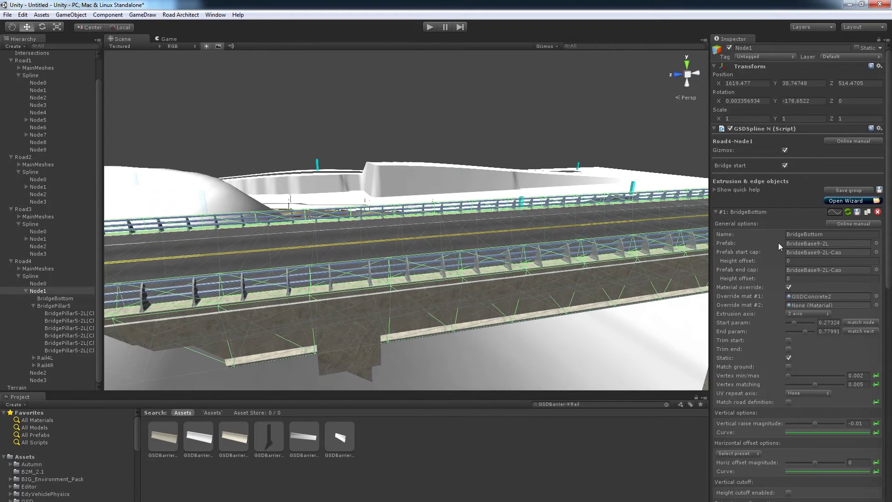
click(717, 212)
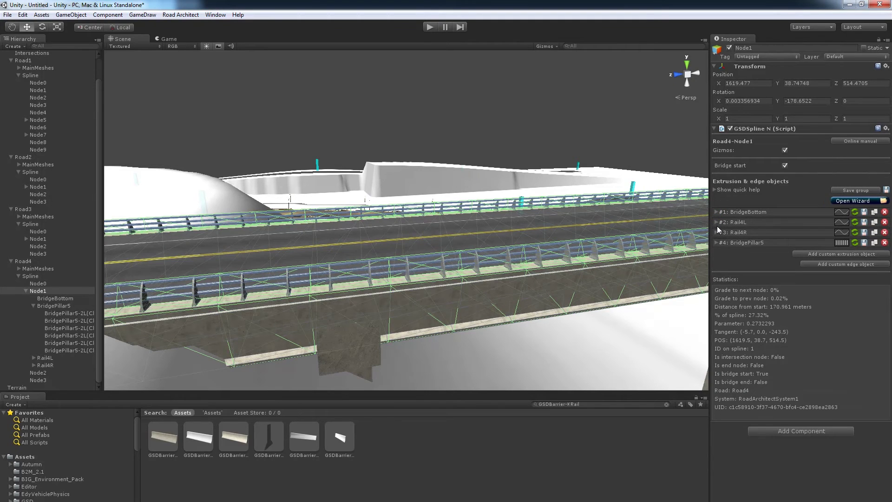
click(715, 222)
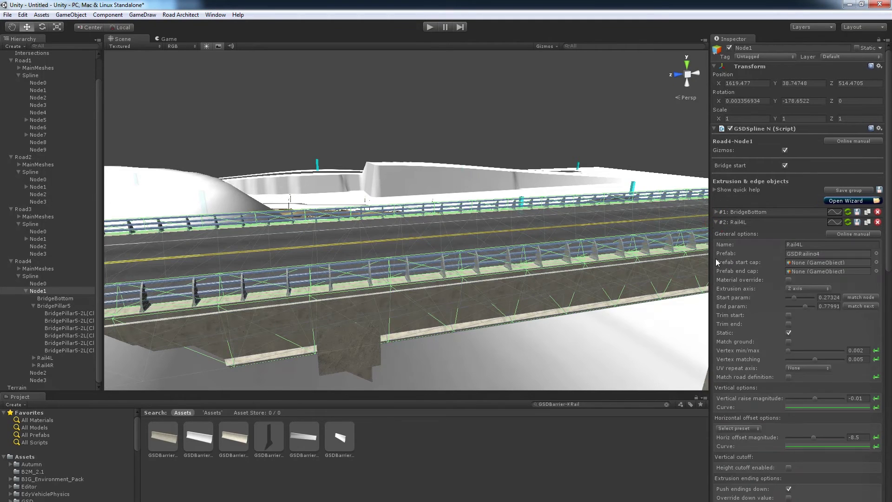
click(716, 222)
right_drag(479, 300, 545, 301)
click(717, 232)
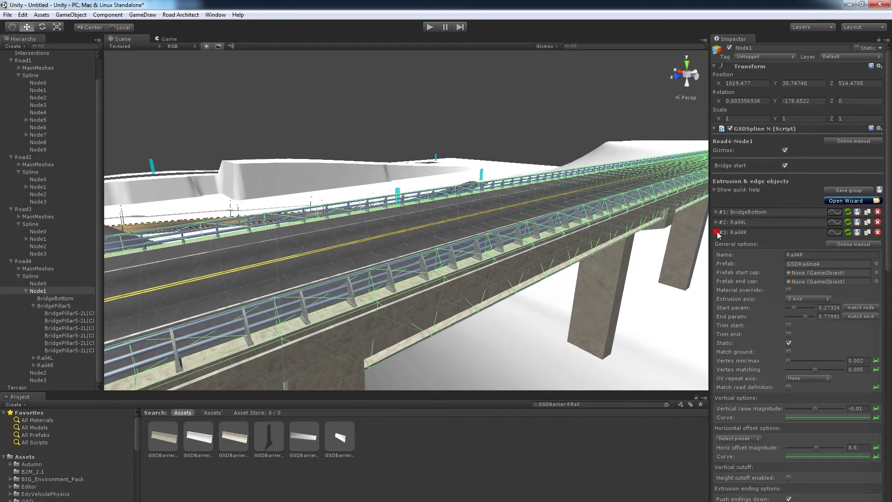
click(716, 232)
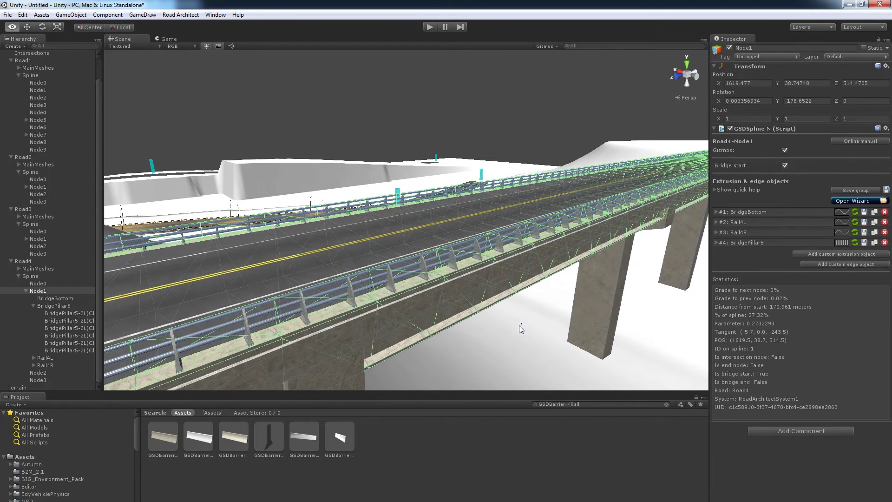
right_drag(520, 324, 699, 250)
click(715, 242)
click(715, 243)
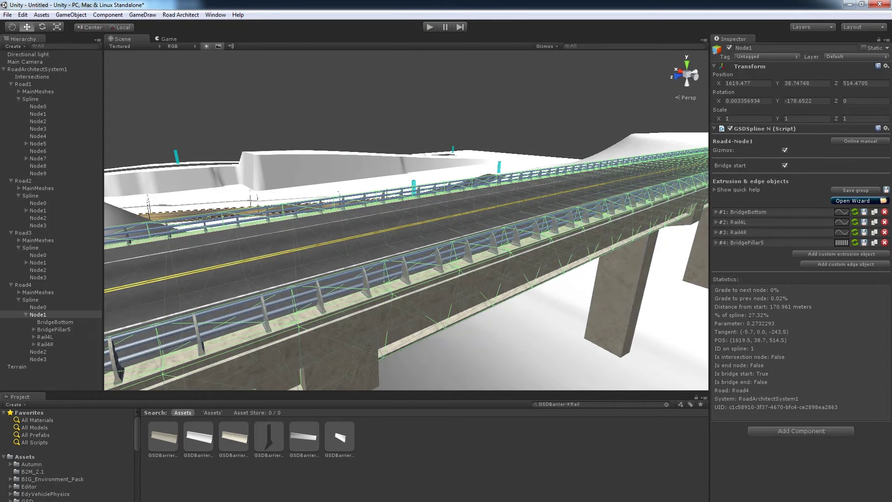
right_drag(595, 246, 580, 275)
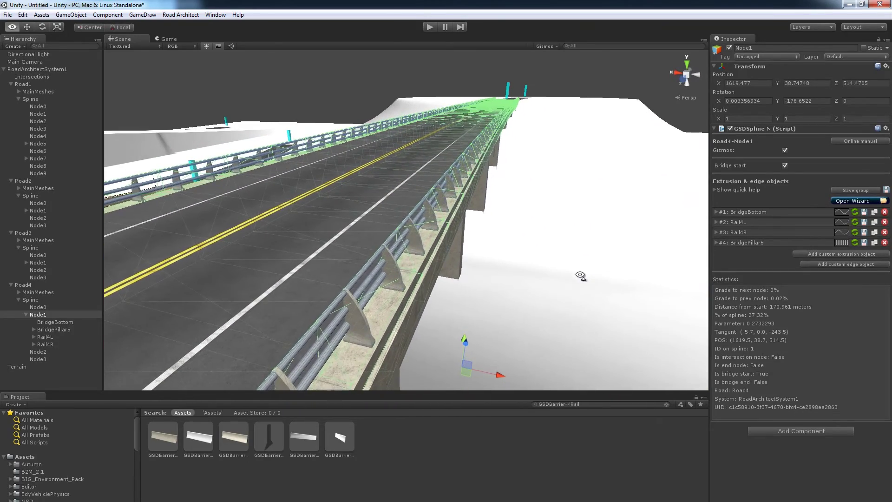
- Replace Rail4R's prefab with GSDRailing7-10m and view the changed railing along the bridge
click(717, 232)
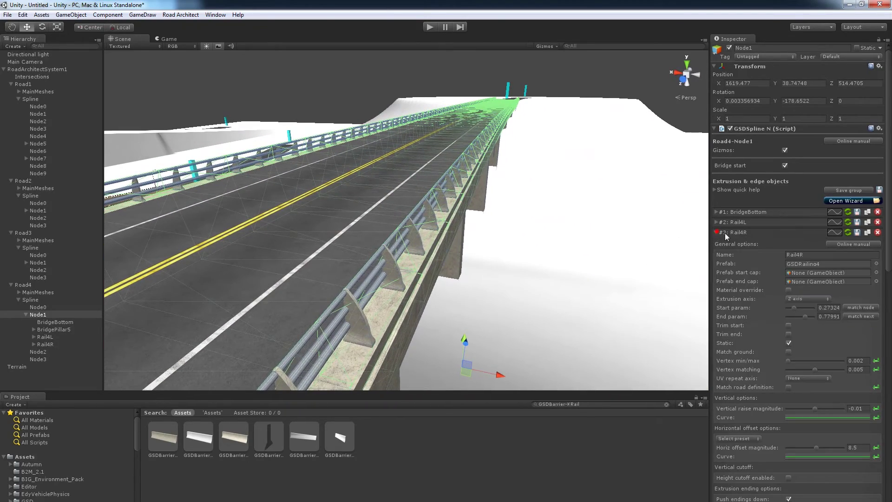
click(876, 265)
text(GSDRaill)
text(ng7)
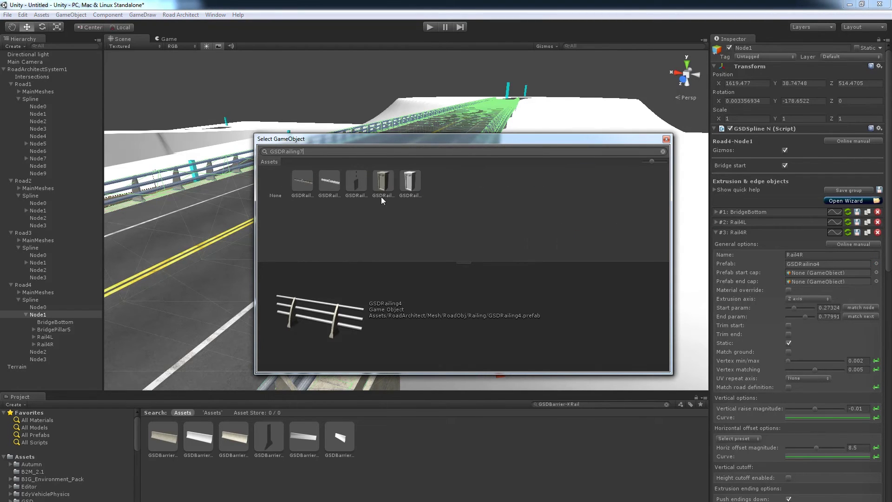
click(302, 186)
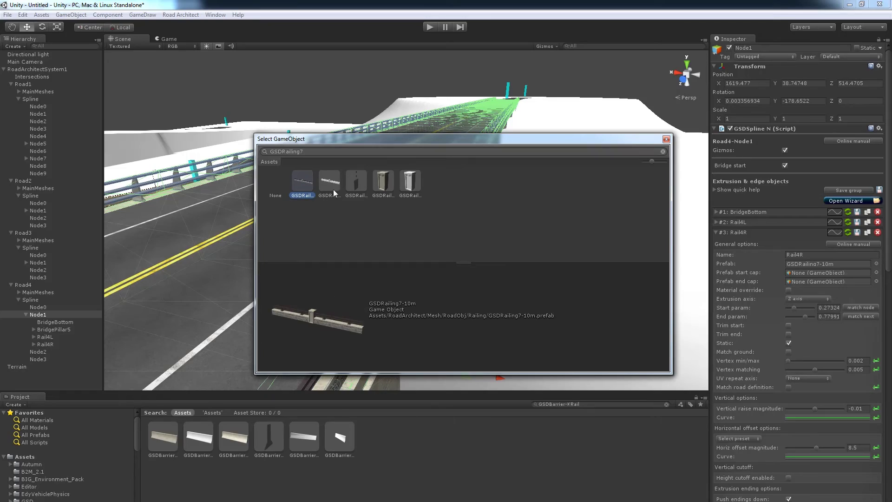
click(666, 138)
click(566, 298)
key(w)
right_drag(567, 298, 604, 297)
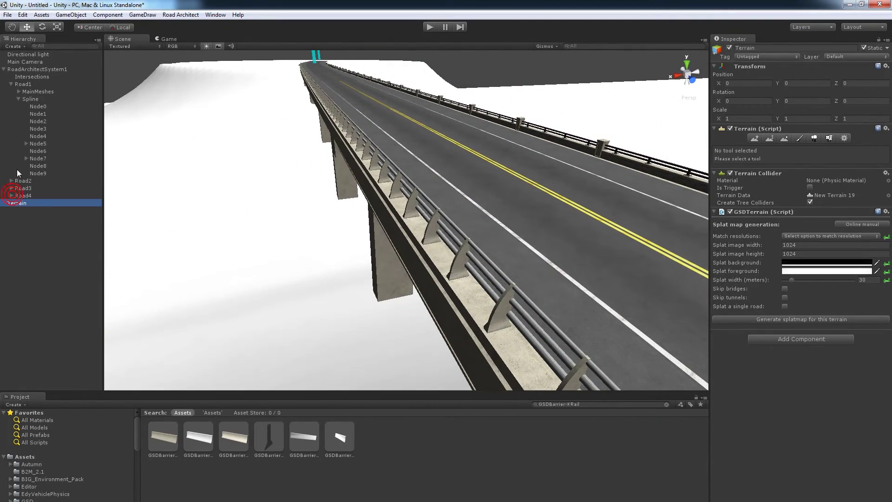
- Save Road4 Node1's extrusion and edge objects as the bridge-related group Group453 and check it among the complete bridges
right_drag(285, 269, 672, 213)
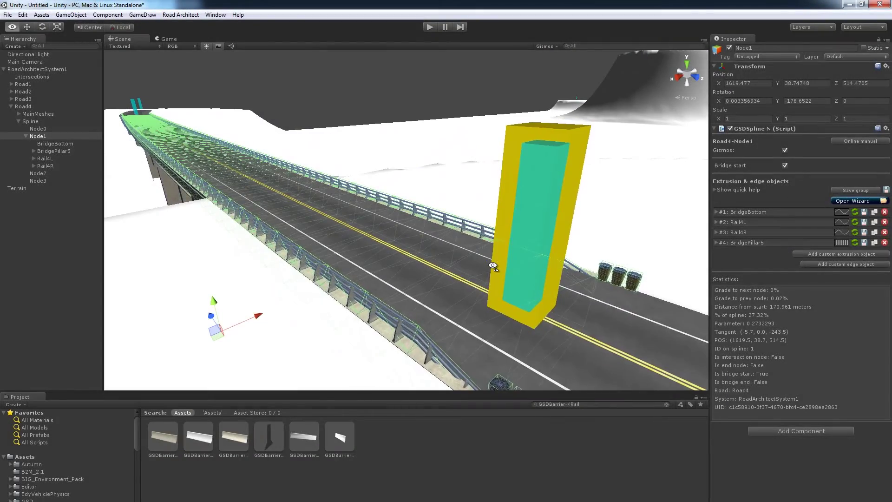
right_drag(493, 266, 488, 272)
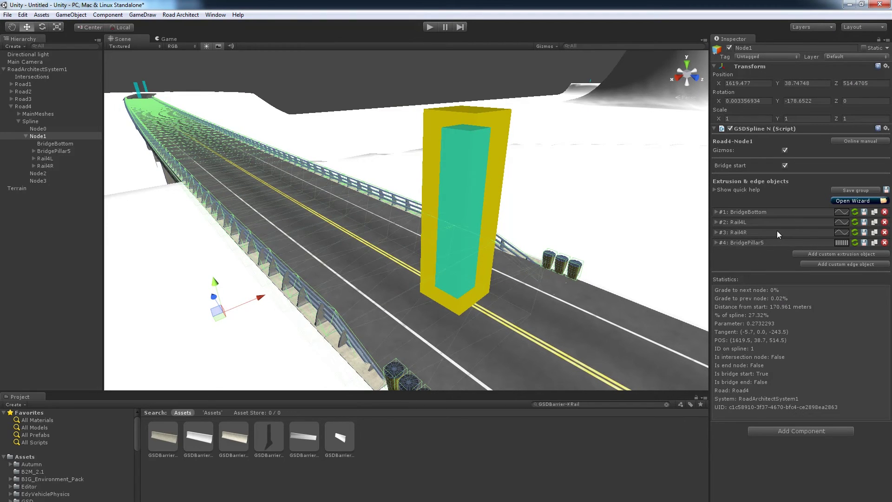
right_drag(450, 302, 445, 279)
alt+drag(440, 318, 420, 279)
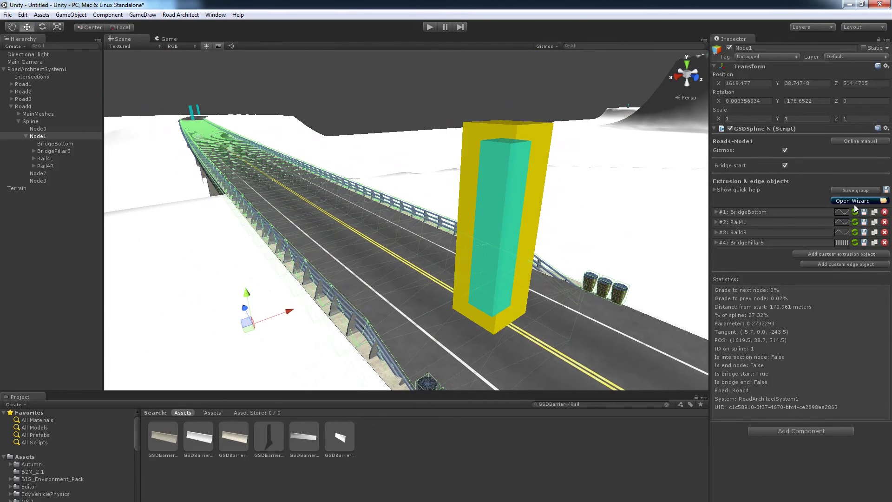
scroll(460, 243, up, 3)
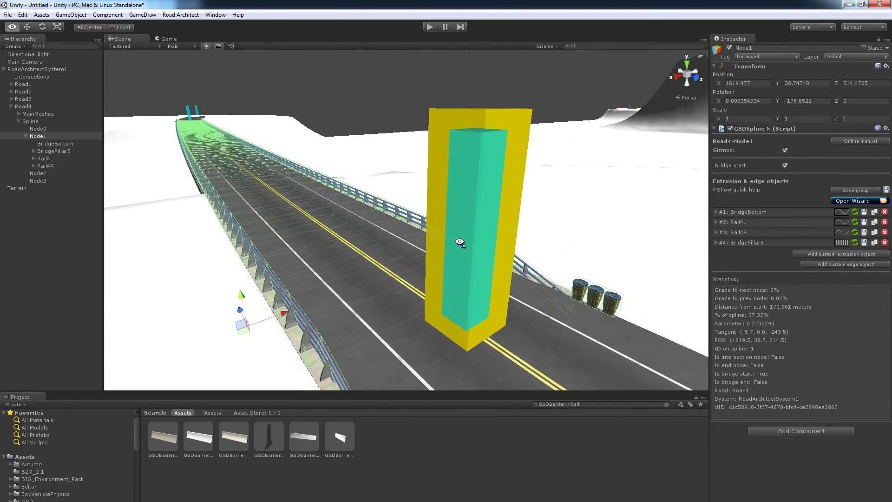
alt+drag(460, 243, 426, 262)
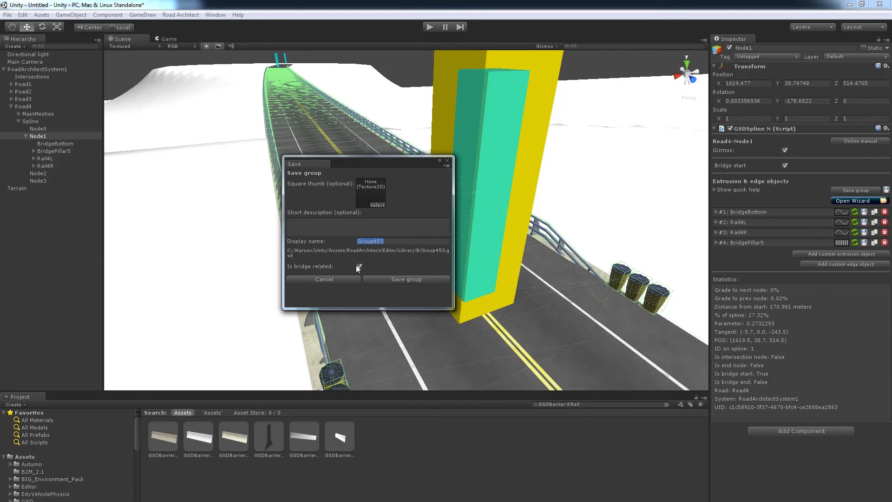
click(386, 280)
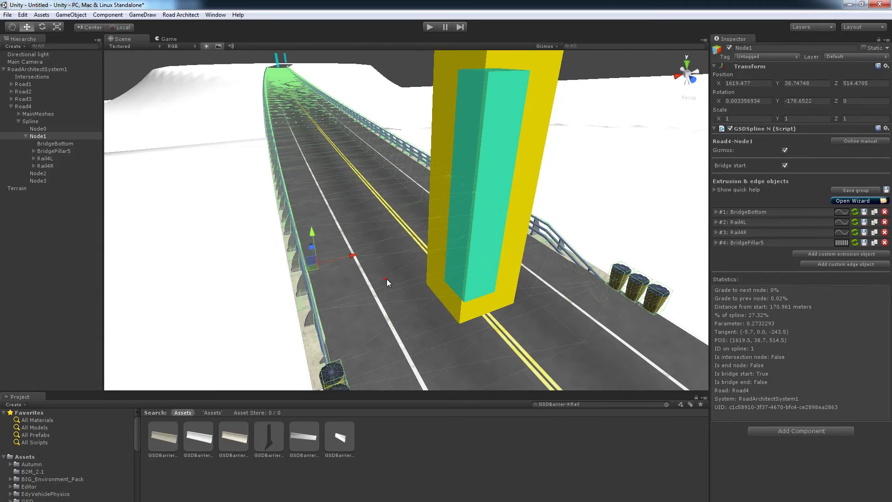
click(839, 201)
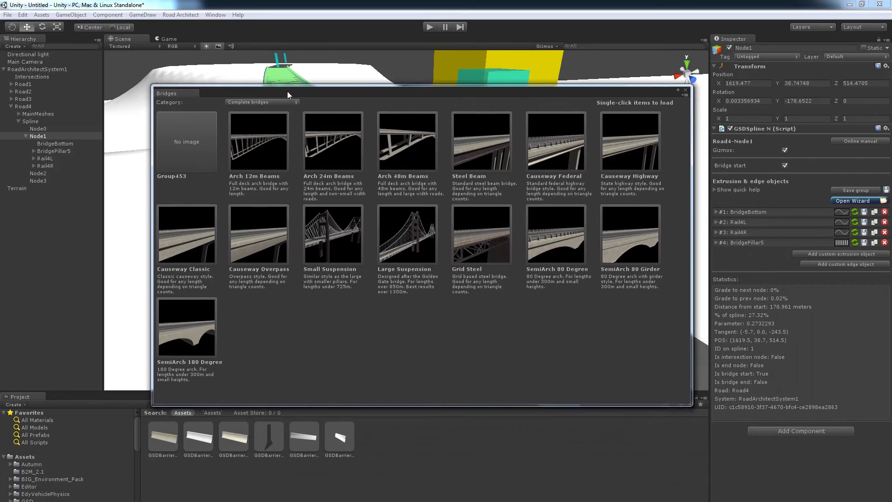
click(152, 136)
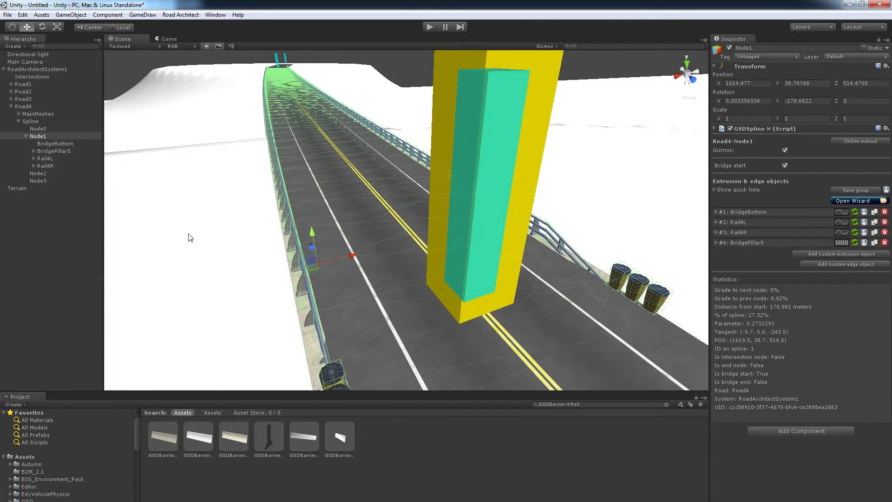
- Delete BridgeBottom, Rail4L, Rail4R and BridgePillar5 from Road4's Node1
alt+drag(189, 237, 270, 218)
click(885, 212)
click(885, 212)
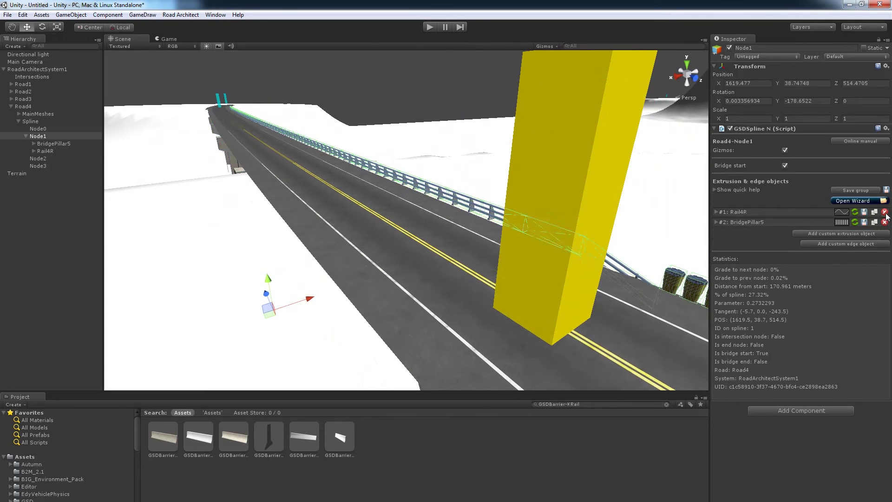
click(885, 212)
click(885, 211)
- Load the saved Group453 bridge from the complete bridges onto Road4's Node1 and view it from the side
click(854, 201)
drag(369, 156, 317, 122)
click(298, 181)
click(176, 268)
alt+drag(176, 269, 221, 268)
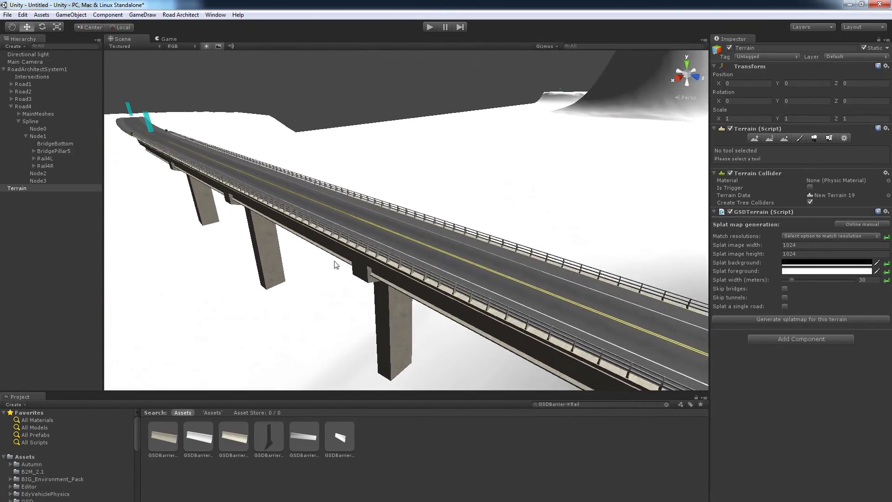
- Rename the GSDWBeam1R extrusion on Road1's Node5 as WBeam-CustomRightSideLeftTurn
click(41, 136)
alt+drag(669, 250, 698, 201)
right_drag(697, 202, 673, 243)
key(w)
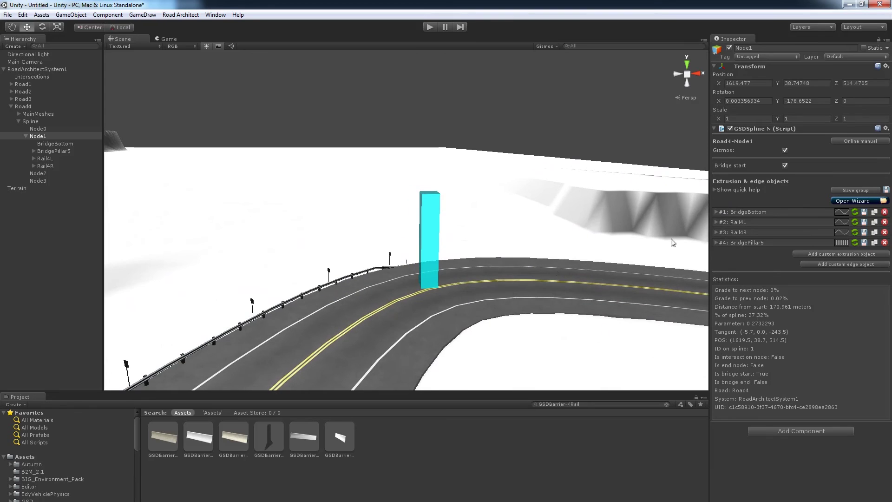
click(422, 266)
right_drag(422, 267, 514, 301)
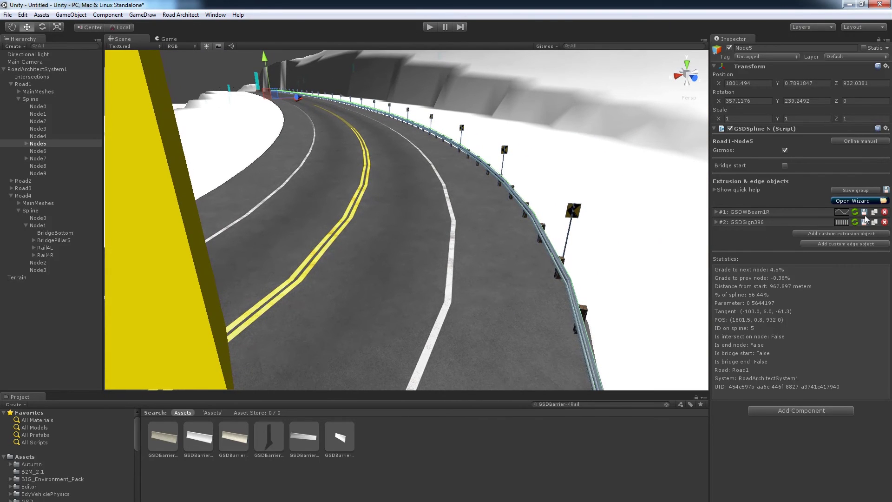
click(716, 213)
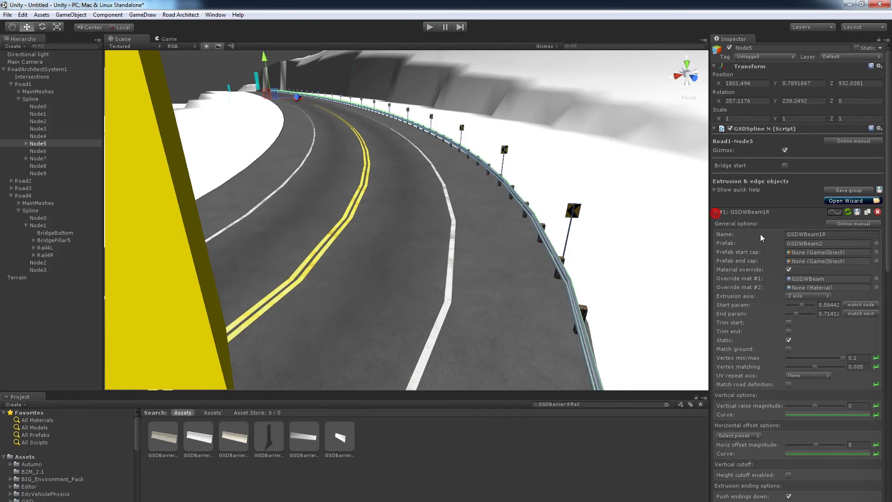
click(830, 236)
drag(829, 236, 772, 238)
text(WBeam-CustomRightSideLet)
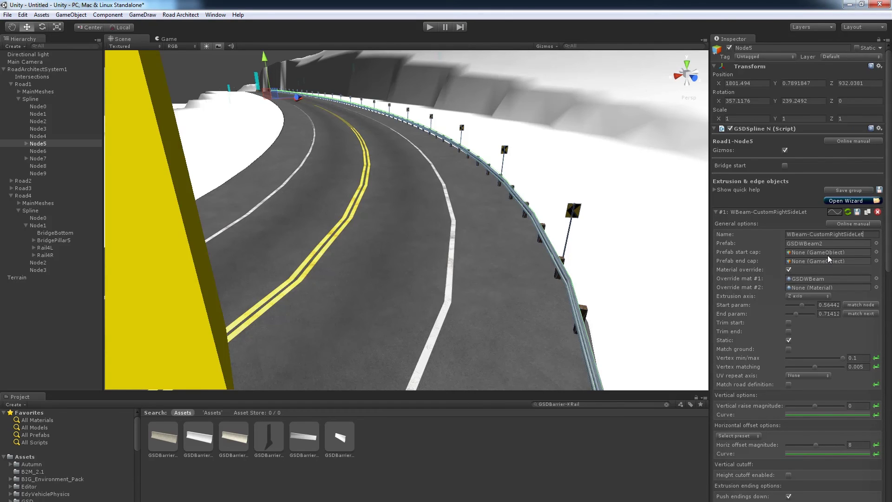
key(BackSpace)
text(ftTurn)
- Save the WBeam-CustomRightSideLeftTurn extrusion to the library with the description "This is a description" and check it among the extrusion items
drag(891, 321, 356, 148)
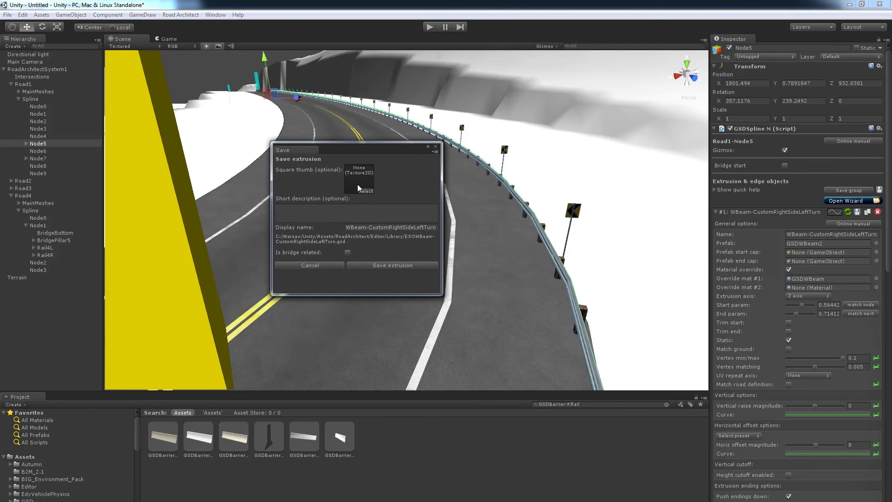
text(This is a description)
click(372, 265)
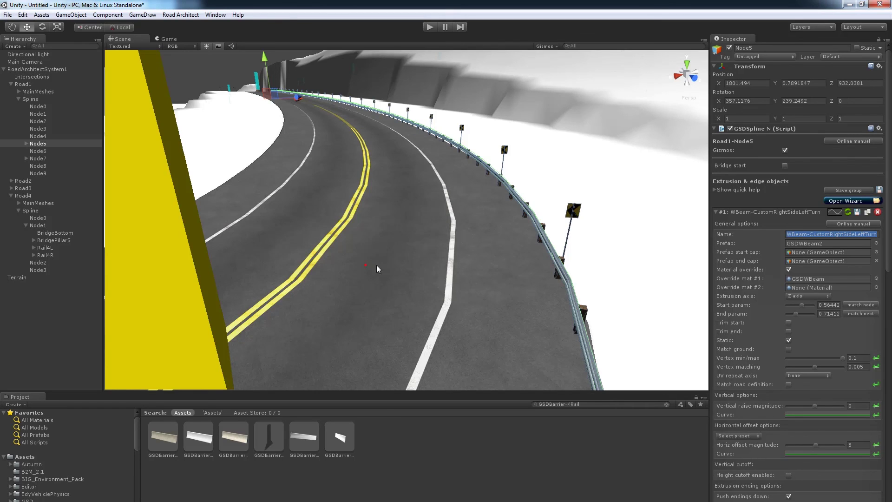
click(844, 201)
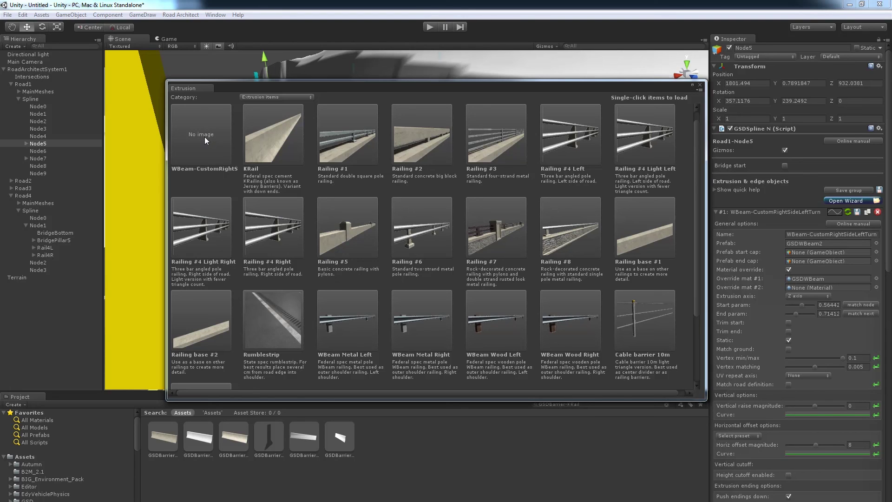
click(700, 85)
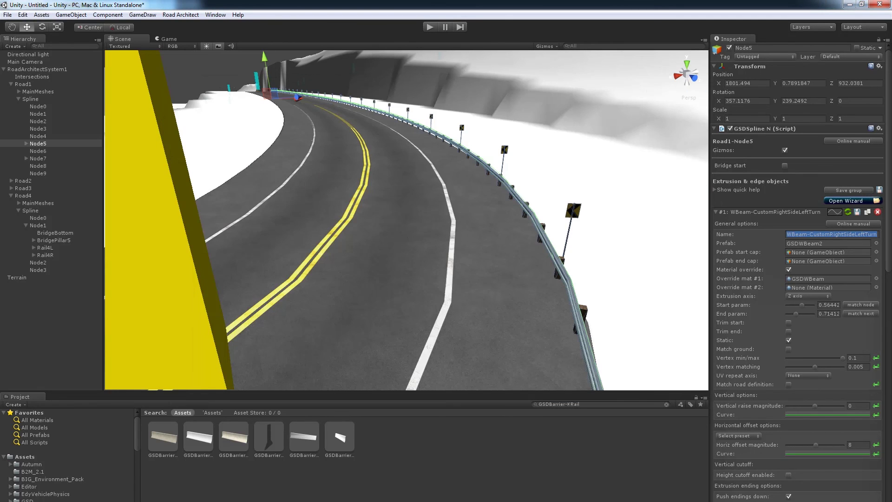